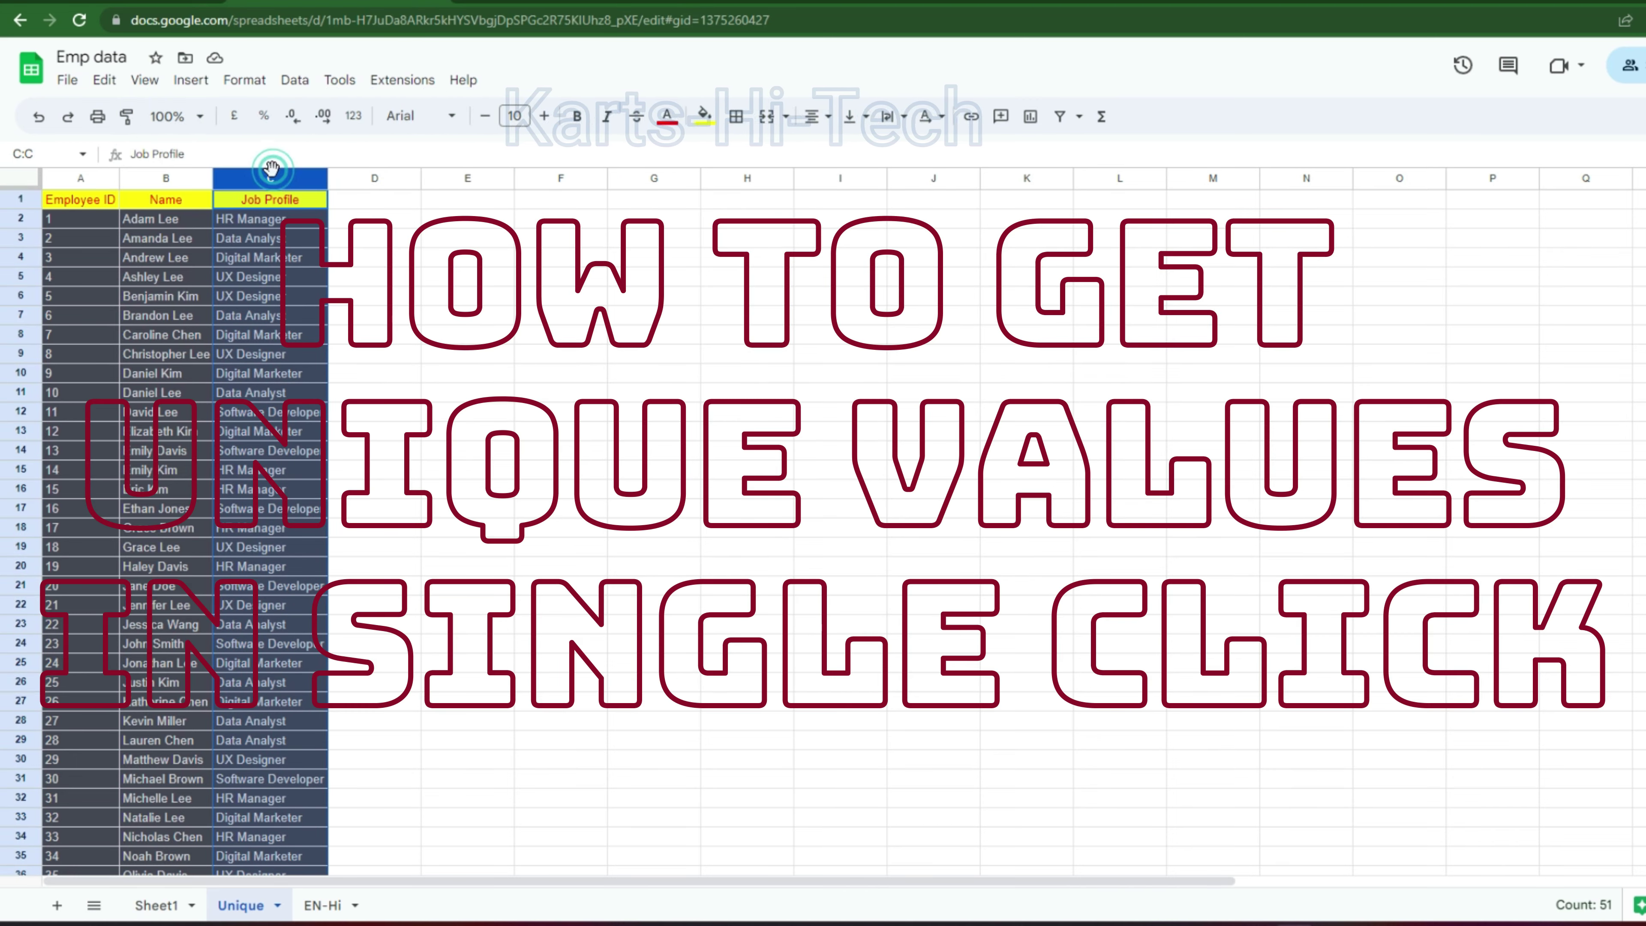
Select the employee table A1:C51
left_click(95, 204)
scroll(273, 305, "down", 9)
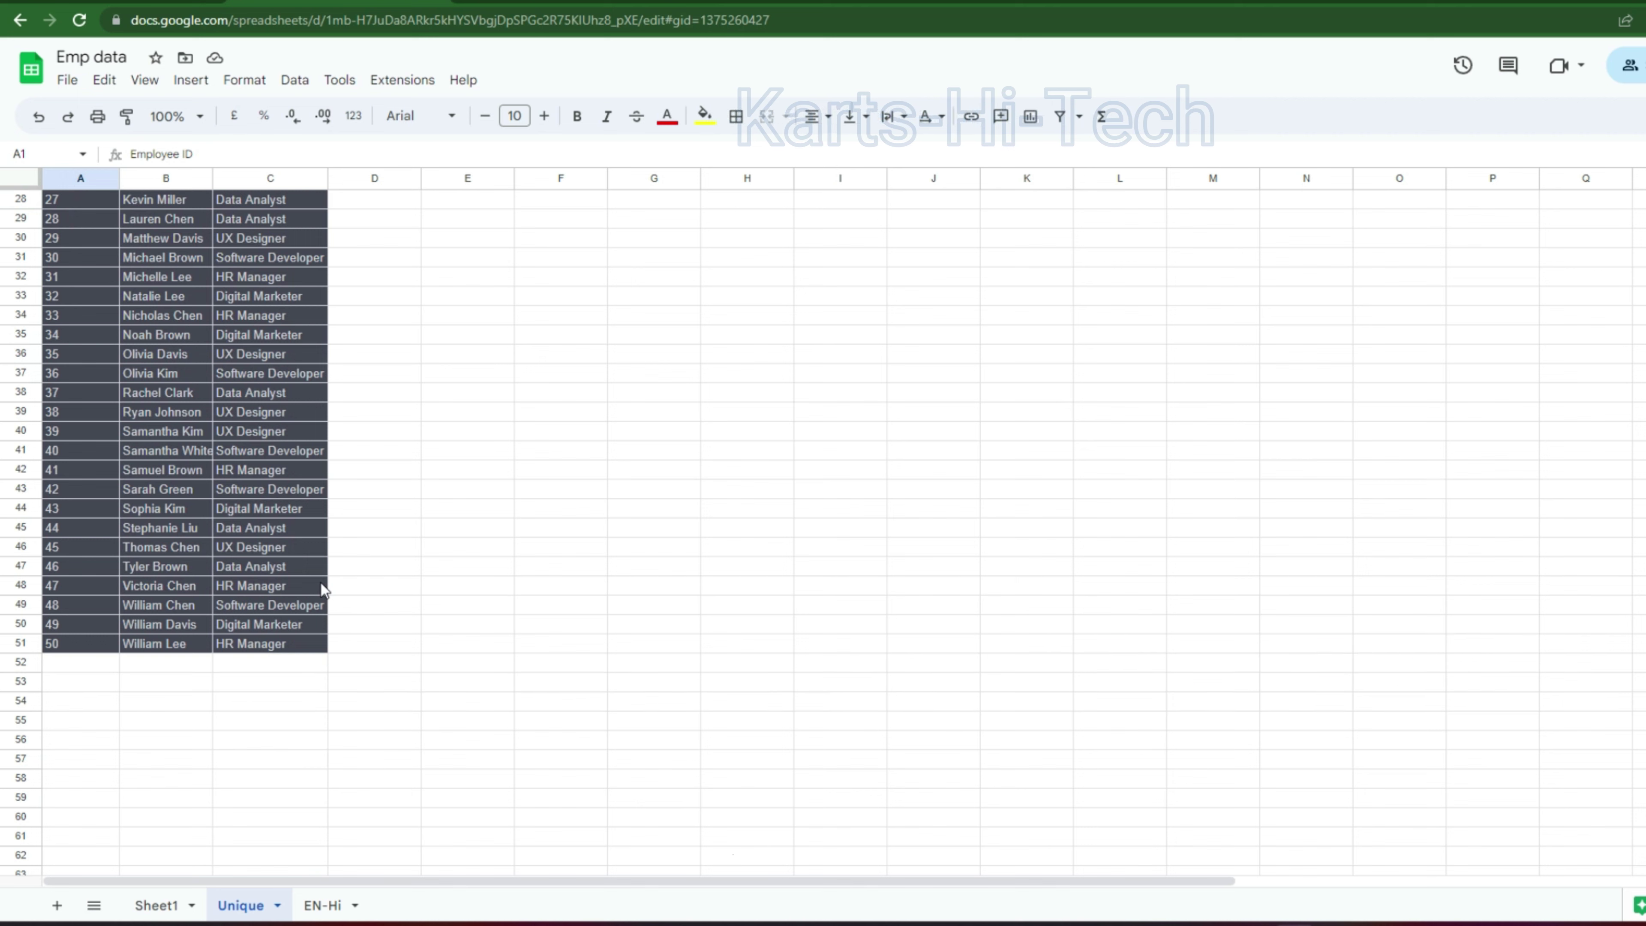
left_click(279, 644, "shift")
scroll(280, 644, "up", 1)
scroll(280, 641, "up", 6)
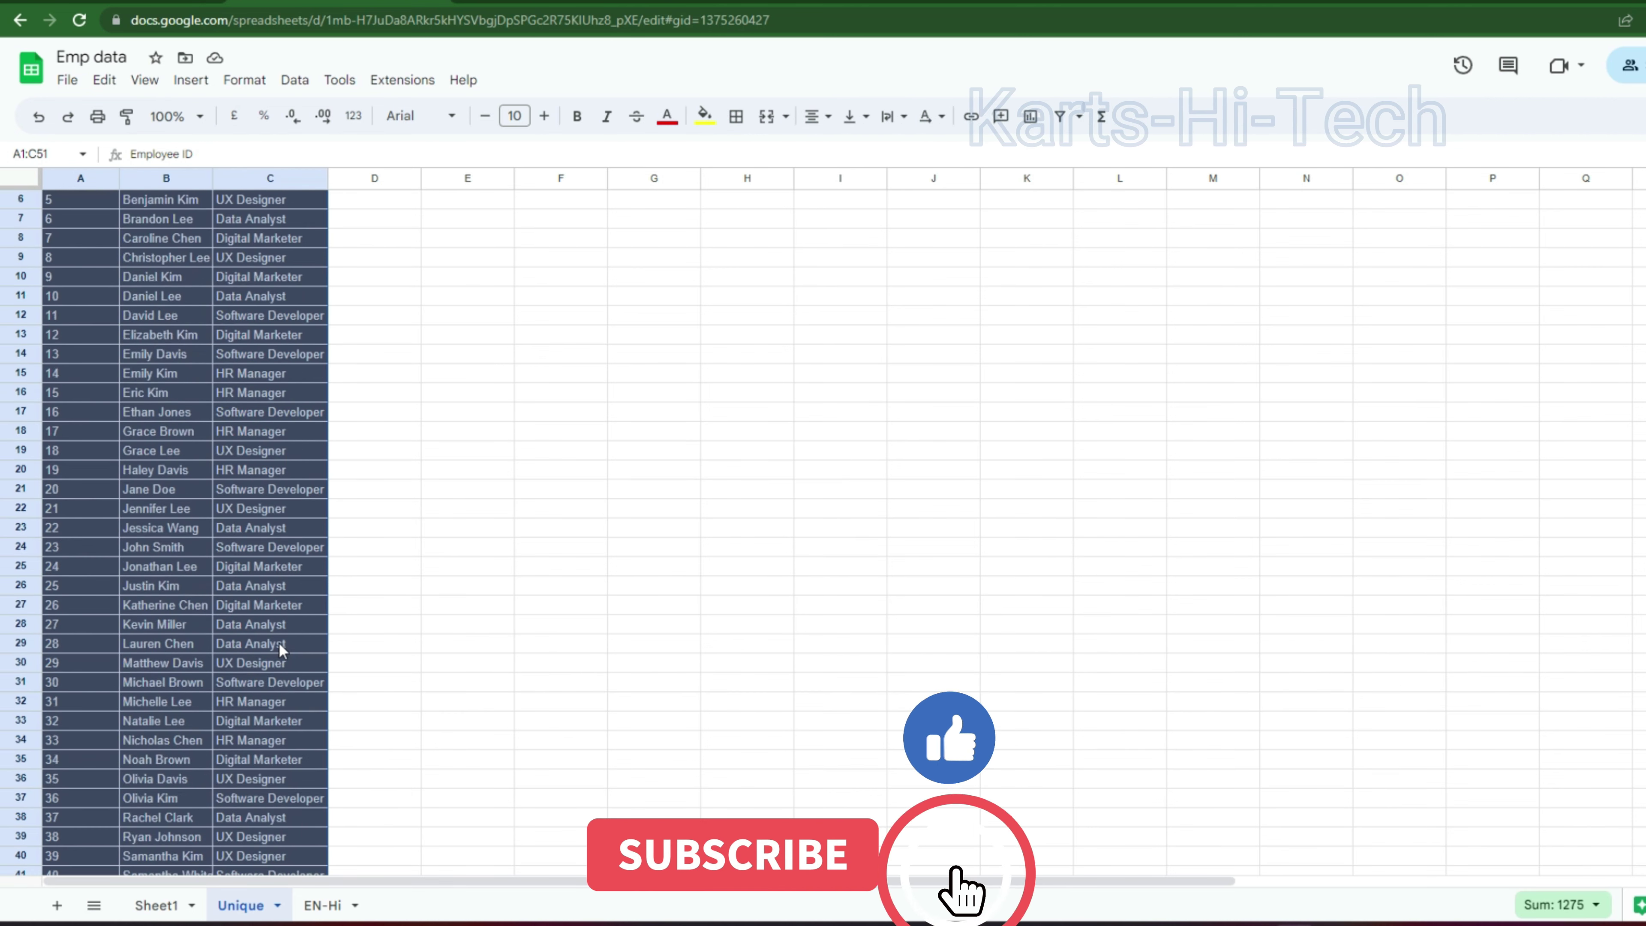
scroll(280, 642, "up", 2)
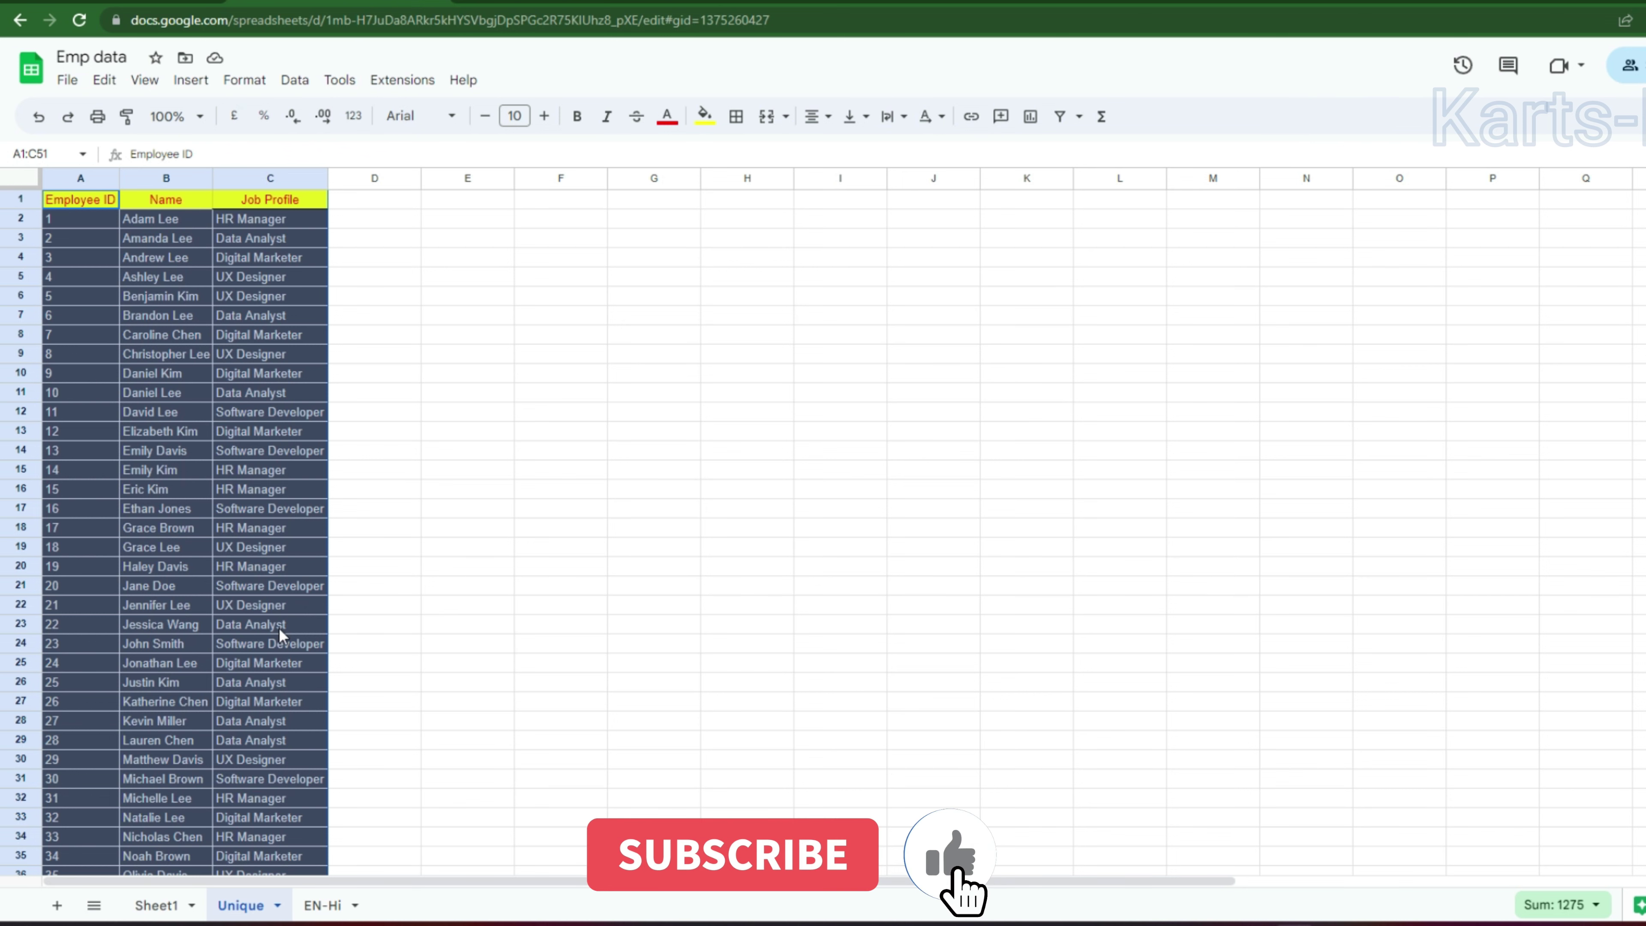
Select the Job Profile column C, then pick cell D2 where the drop-downs start
left_click(263, 219)
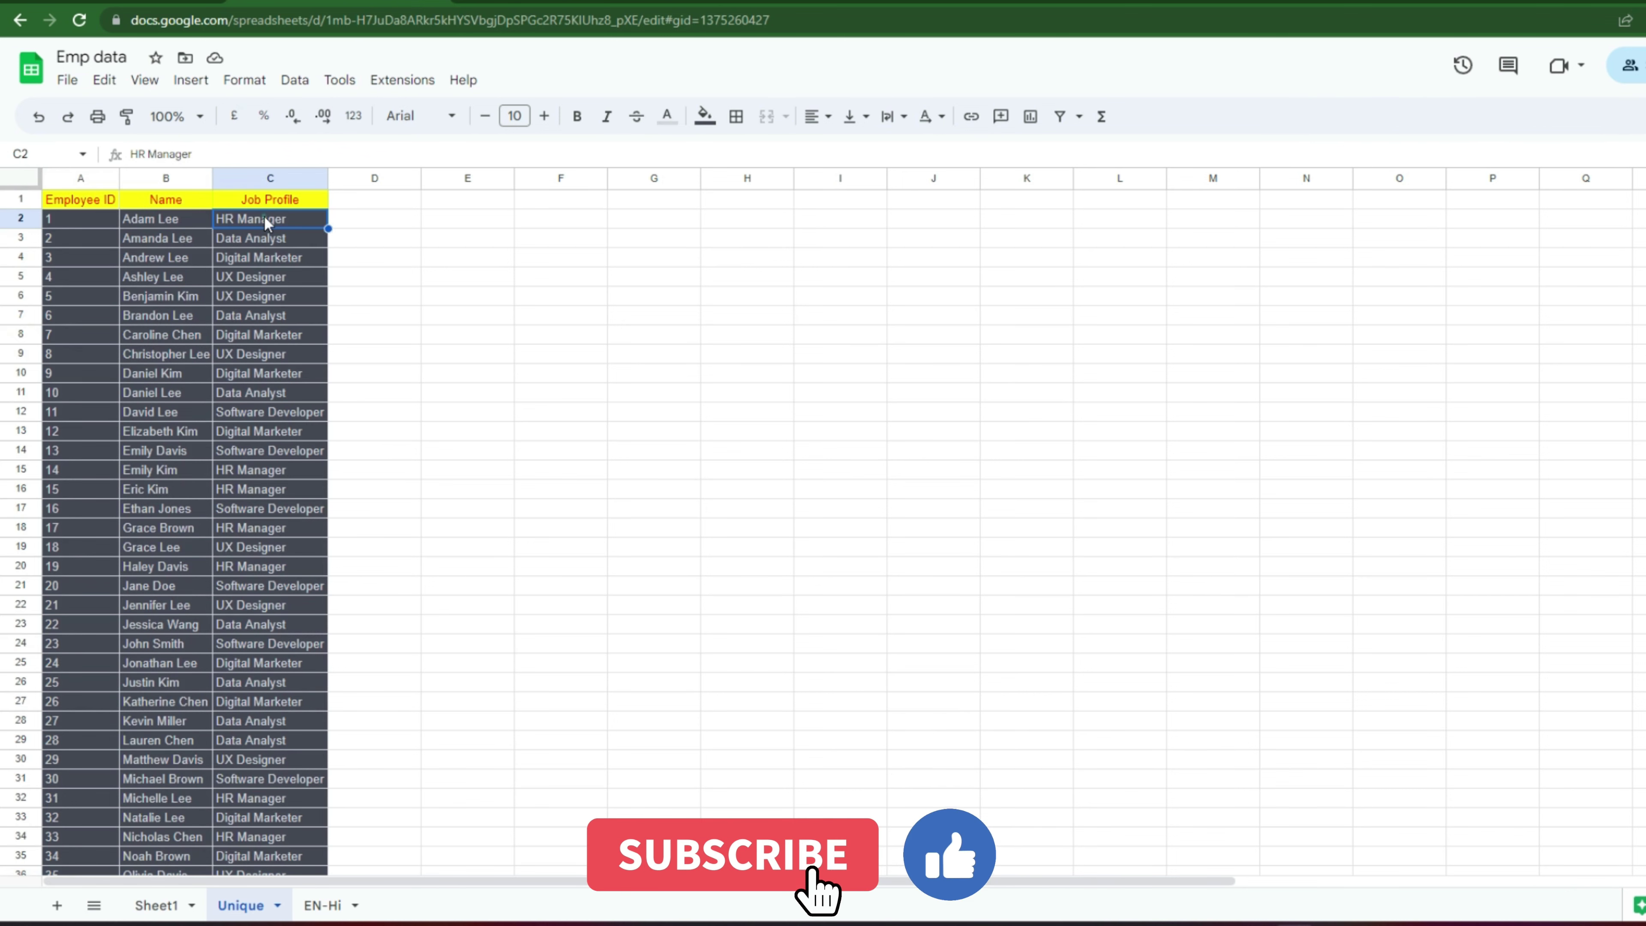
left_click(270, 176)
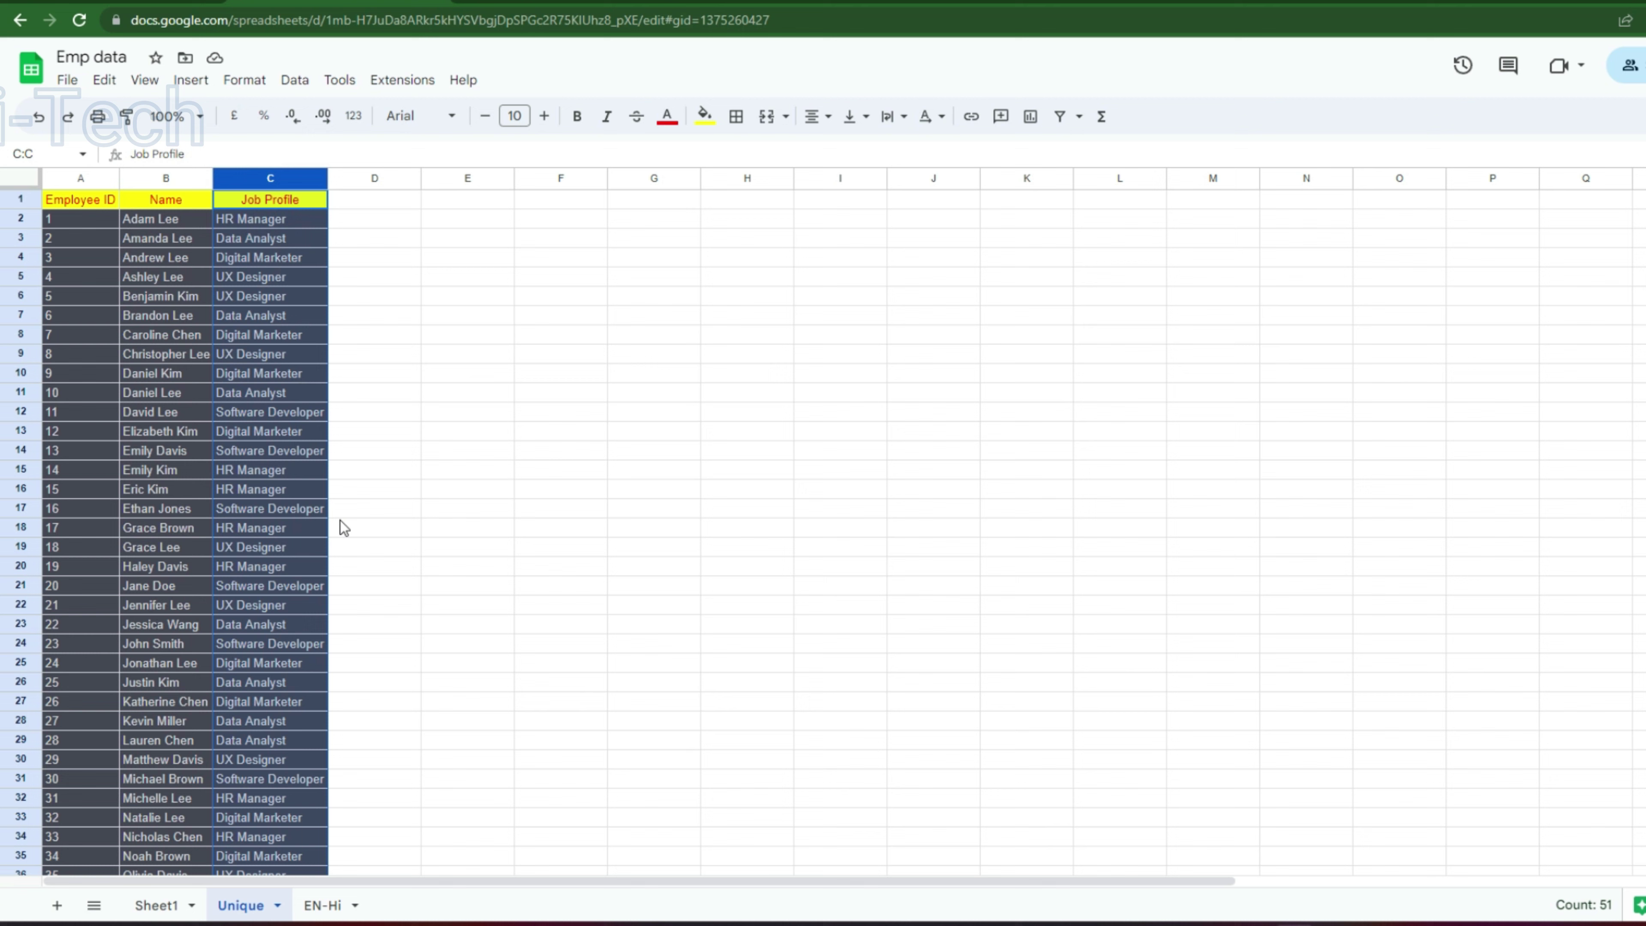
scroll(339, 520, "down", 1)
scroll(340, 520, "down", 5)
scroll(340, 520, "down", 5)
scroll(340, 520, "up", 4)
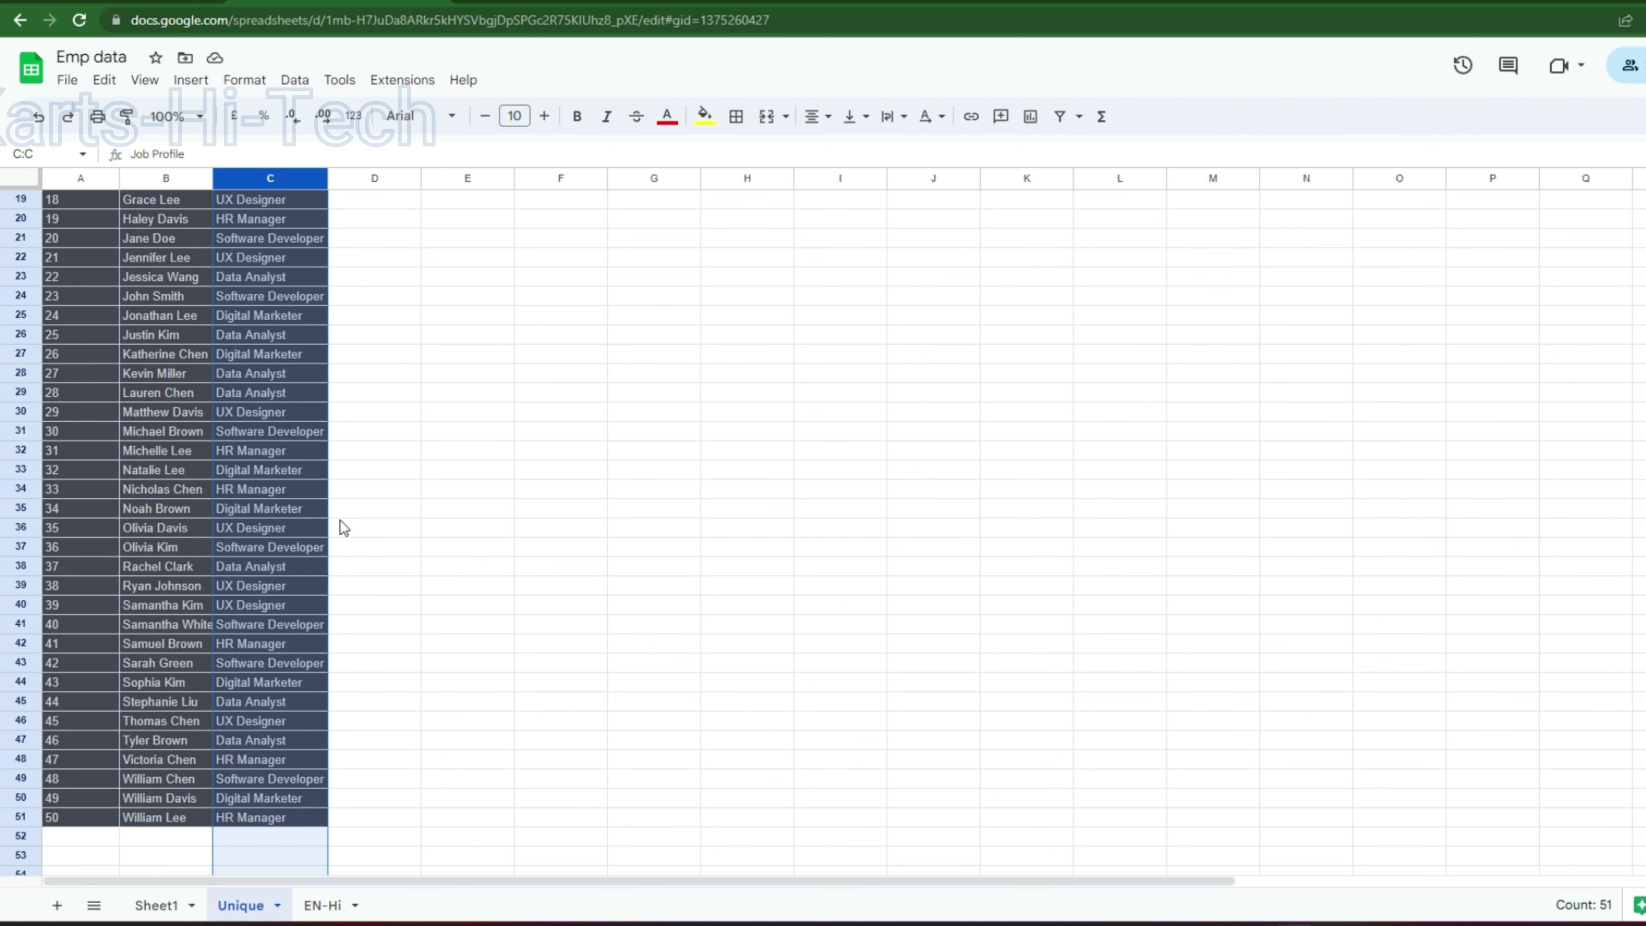
scroll(339, 520, "up", 6)
scroll(340, 520, "up", 1)
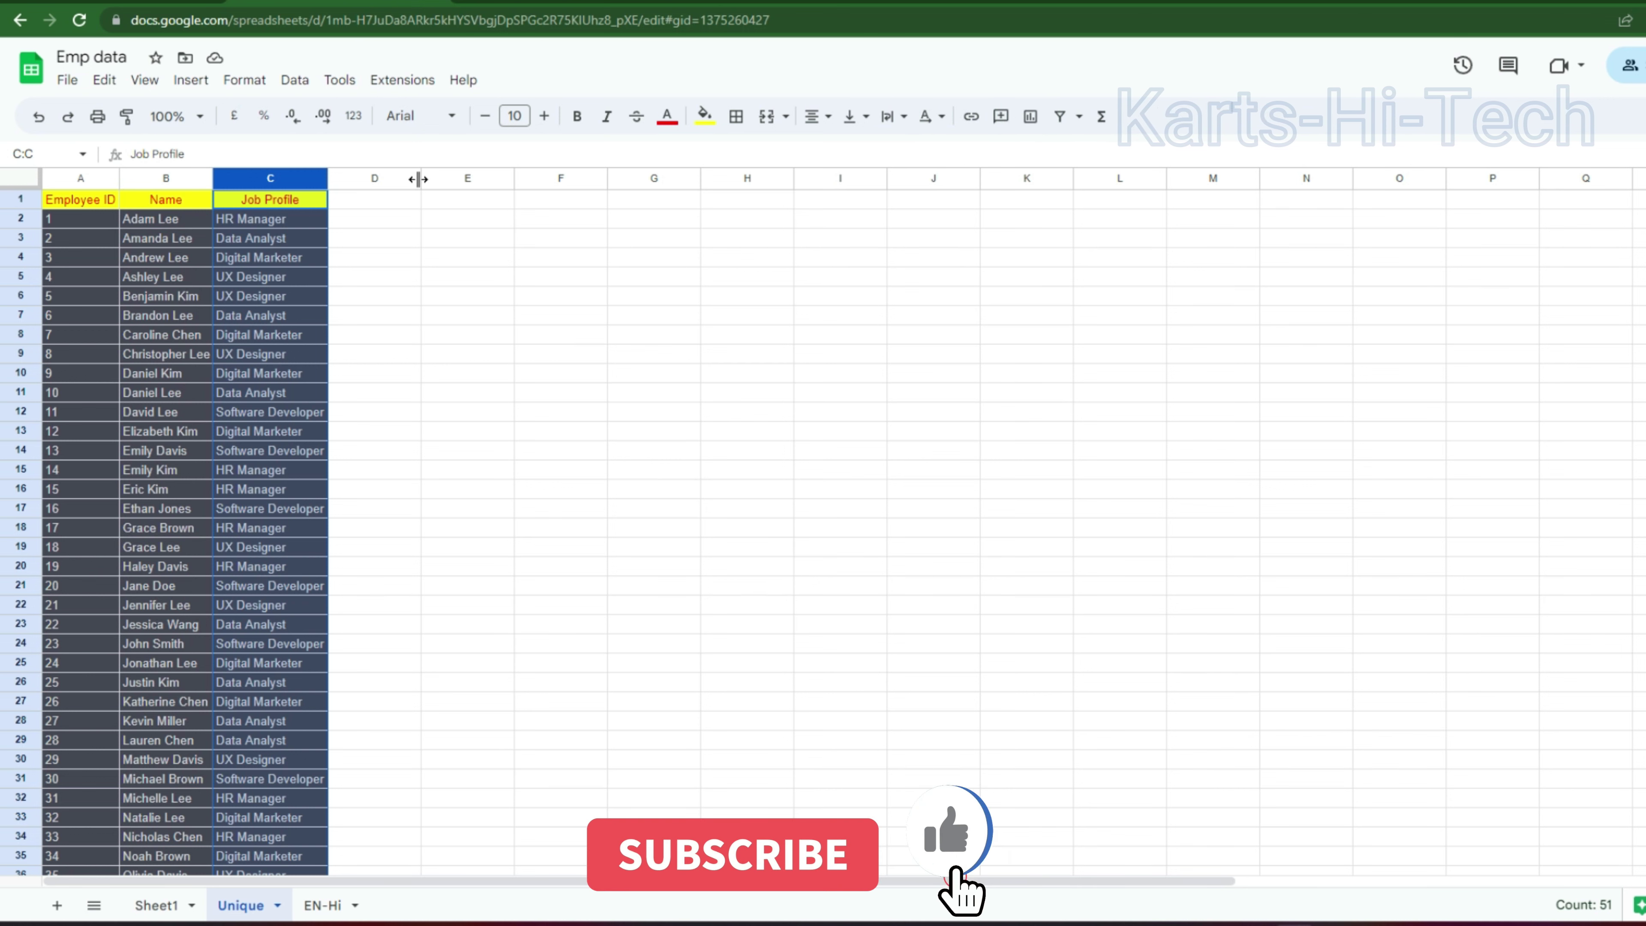
left_click(458, 219)
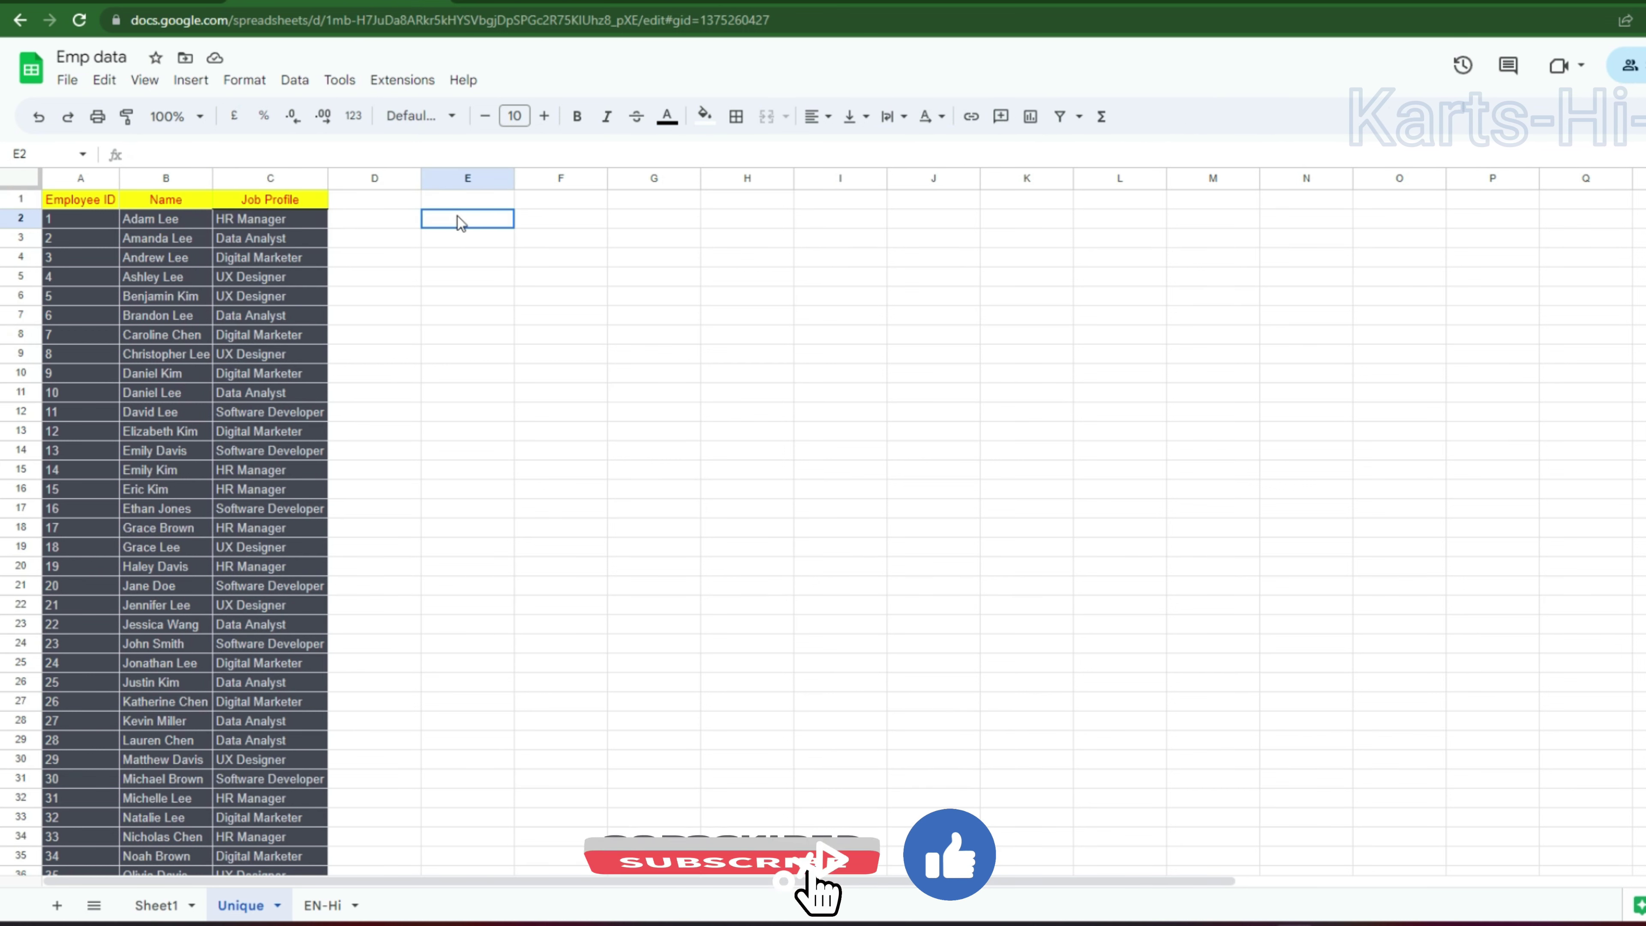
left_click(366, 218)
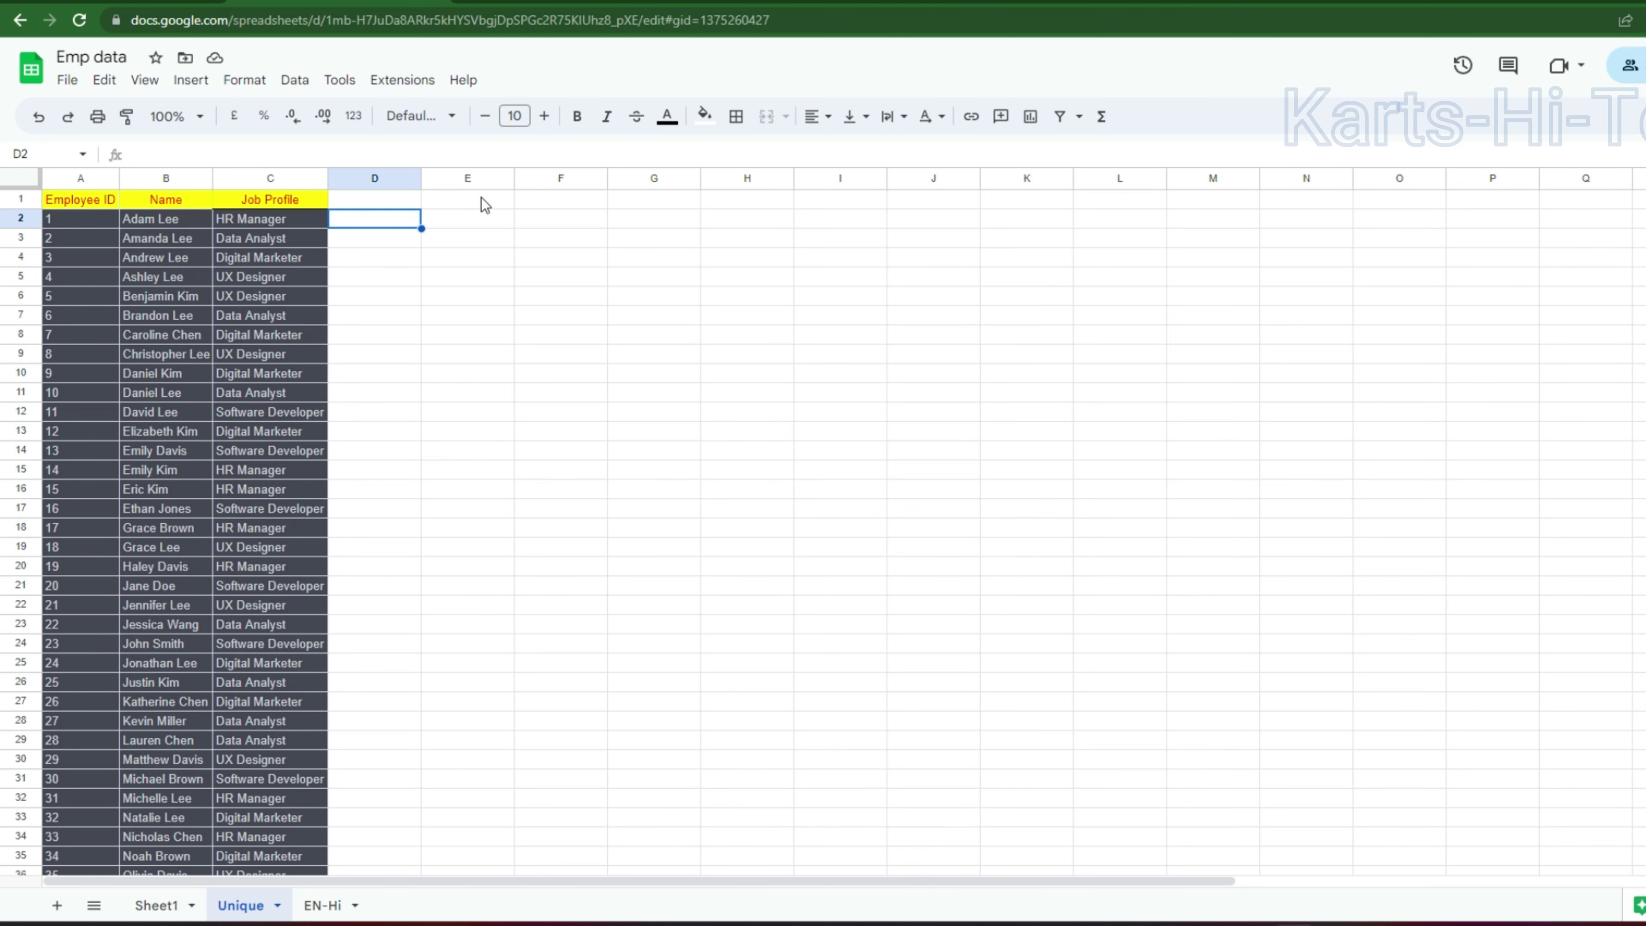
Enter =UNIQUE(C2:C51,,) in H2 to list each distinct job profile
left_click(752, 218)
type("=")
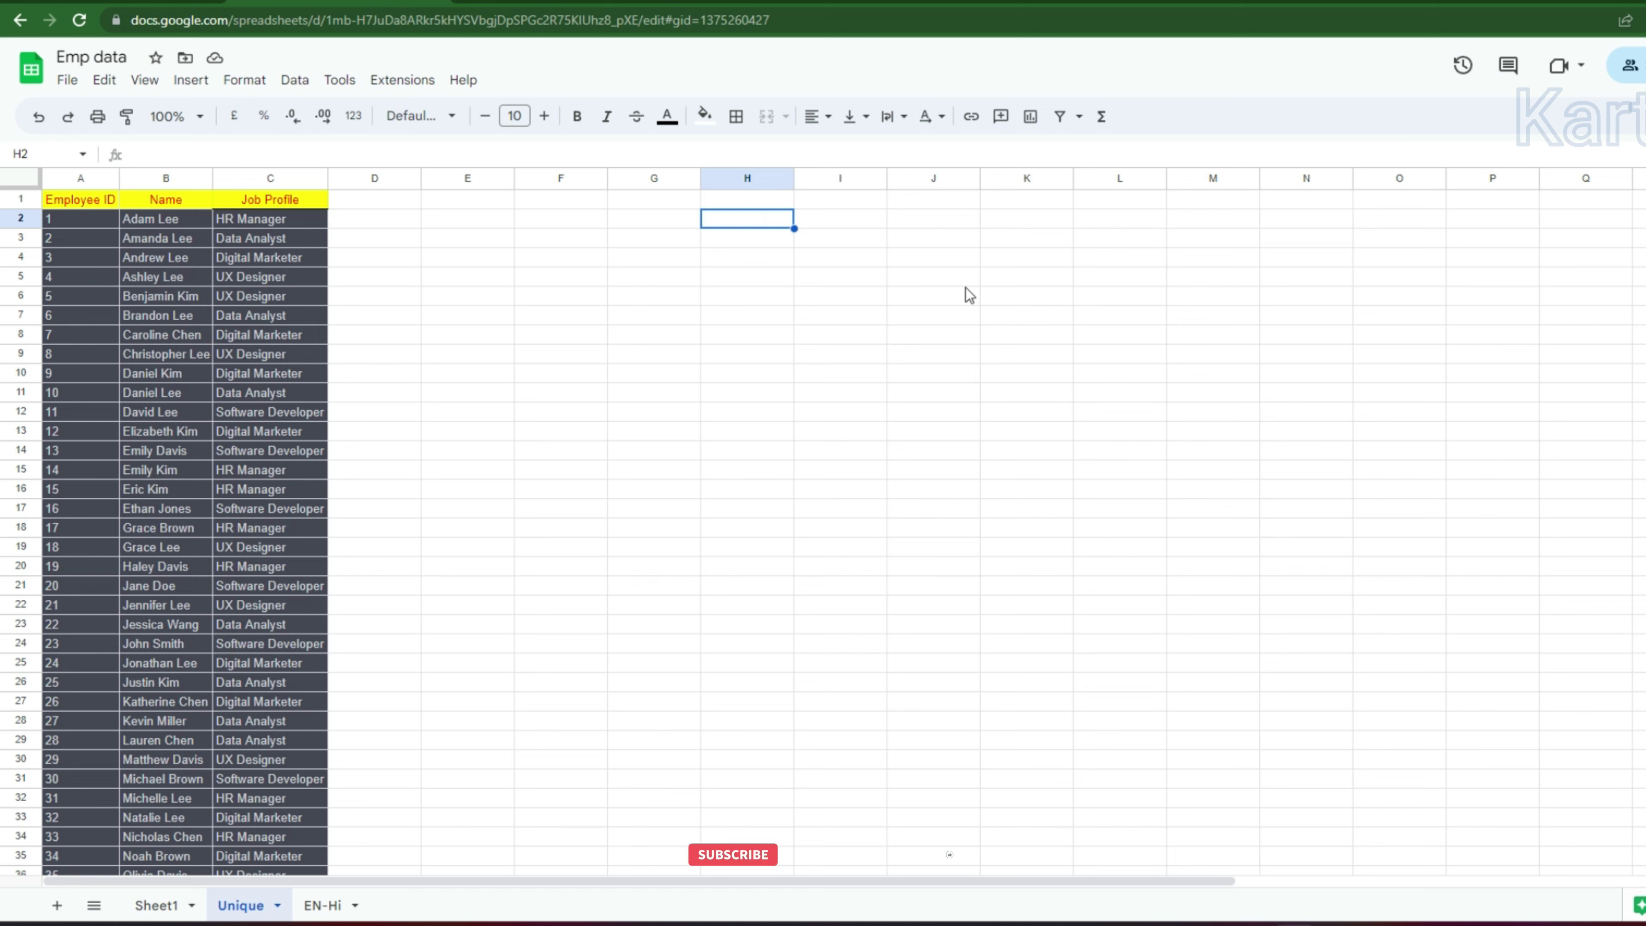
type("un")
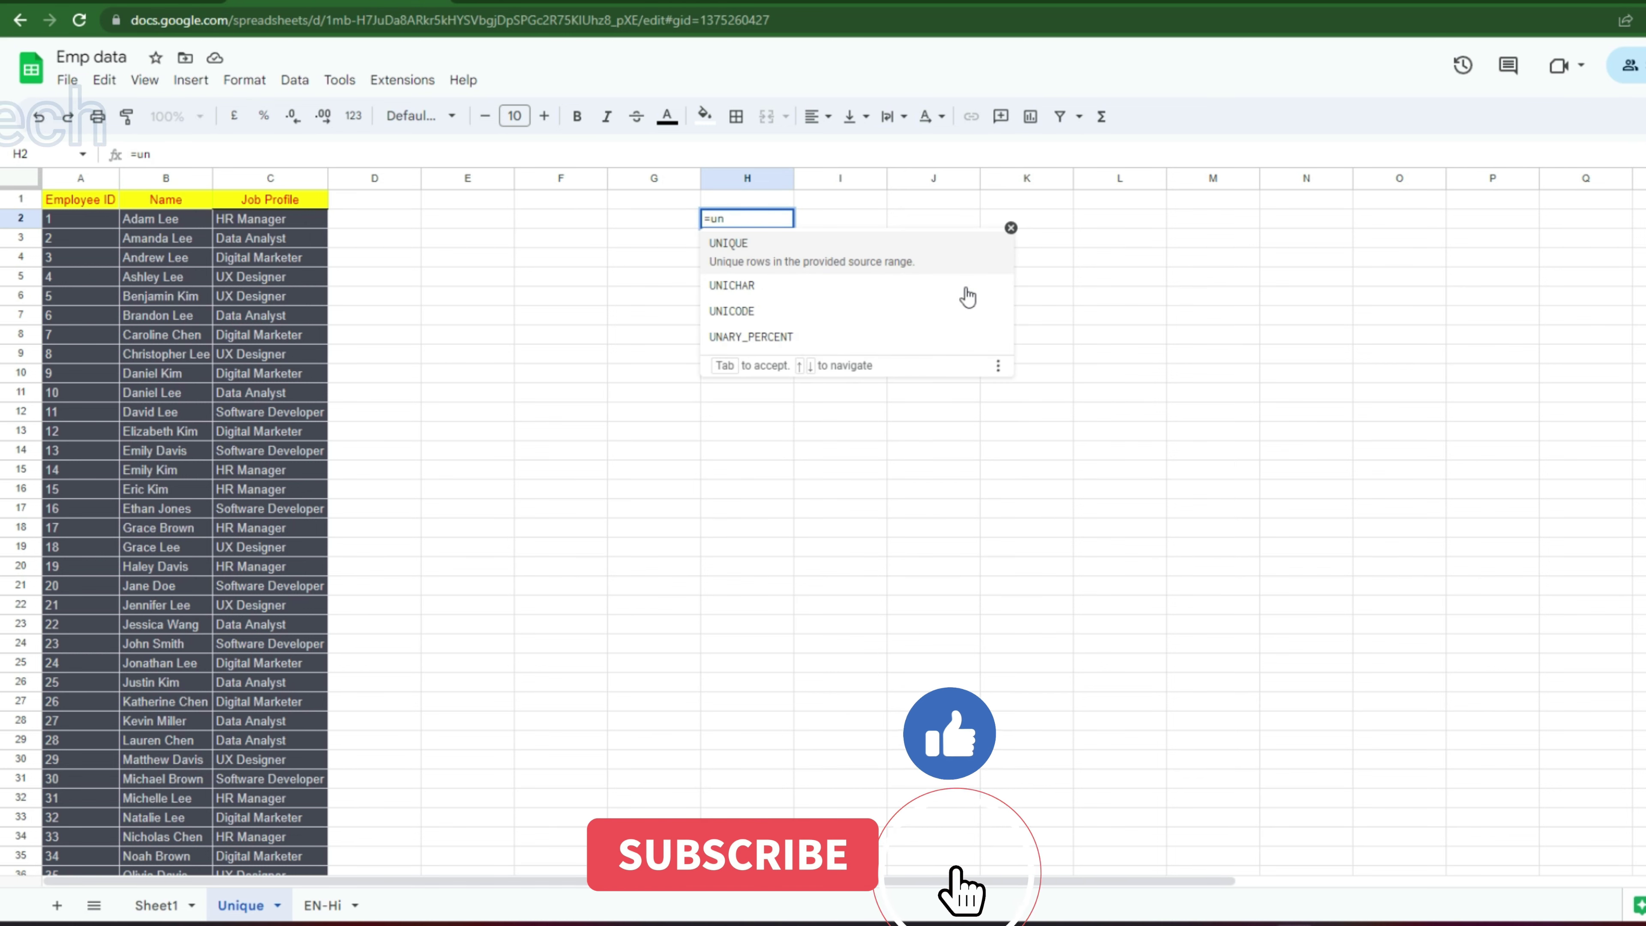
key("Tab")
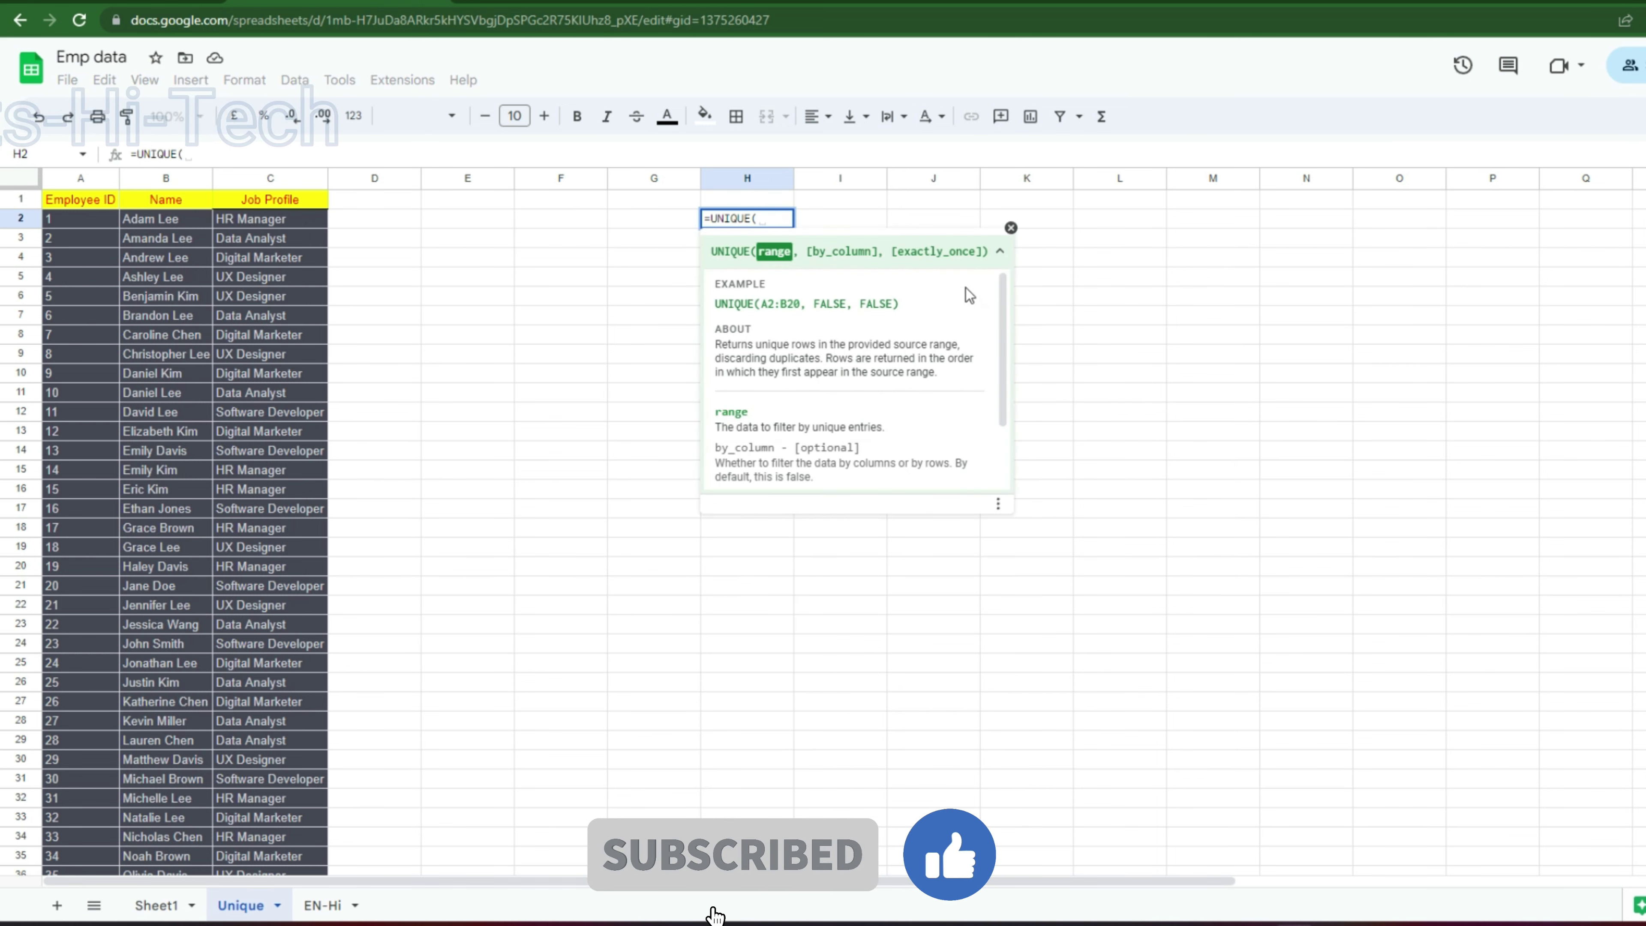
left_click(238, 219)
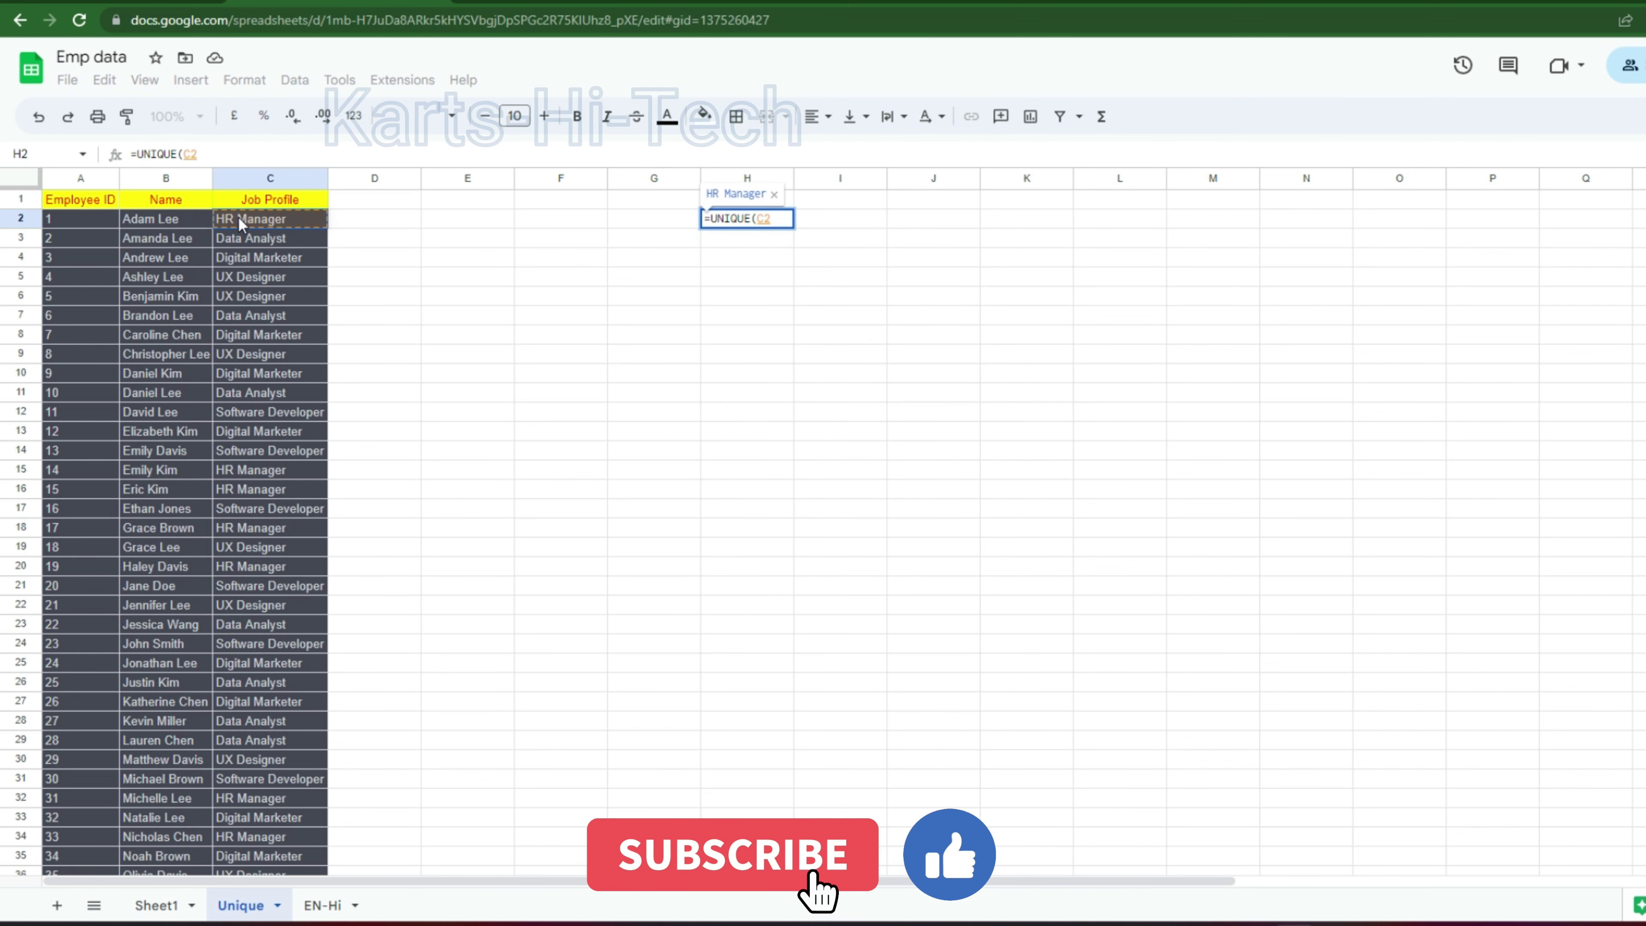
key("ctrl+shift+Down")
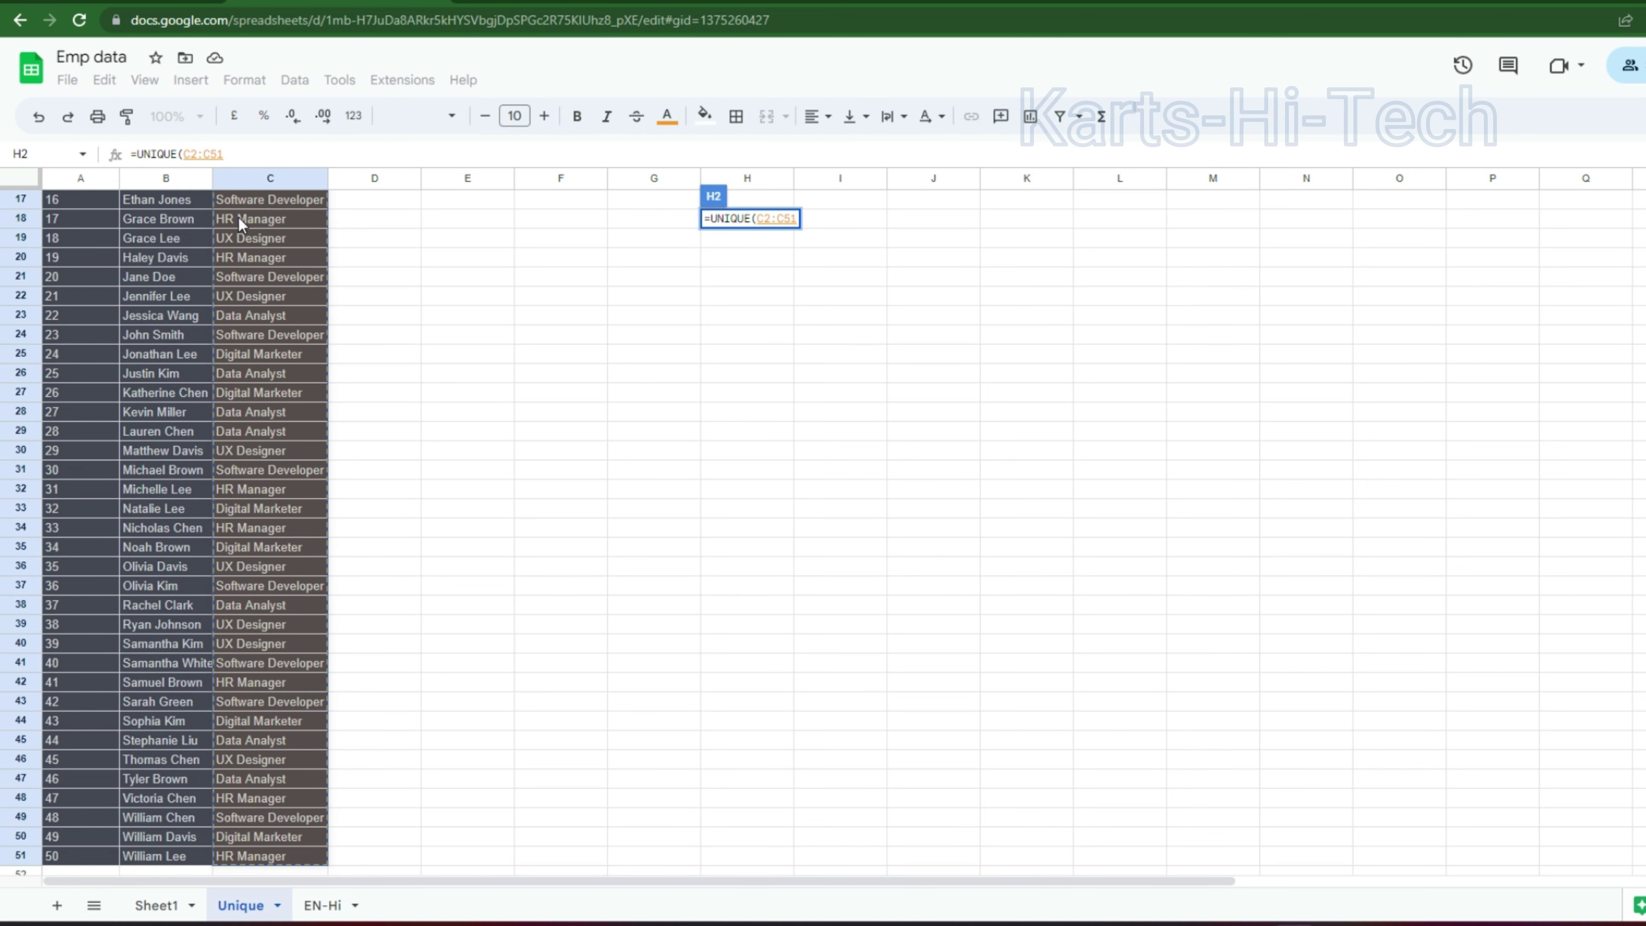
type(",")
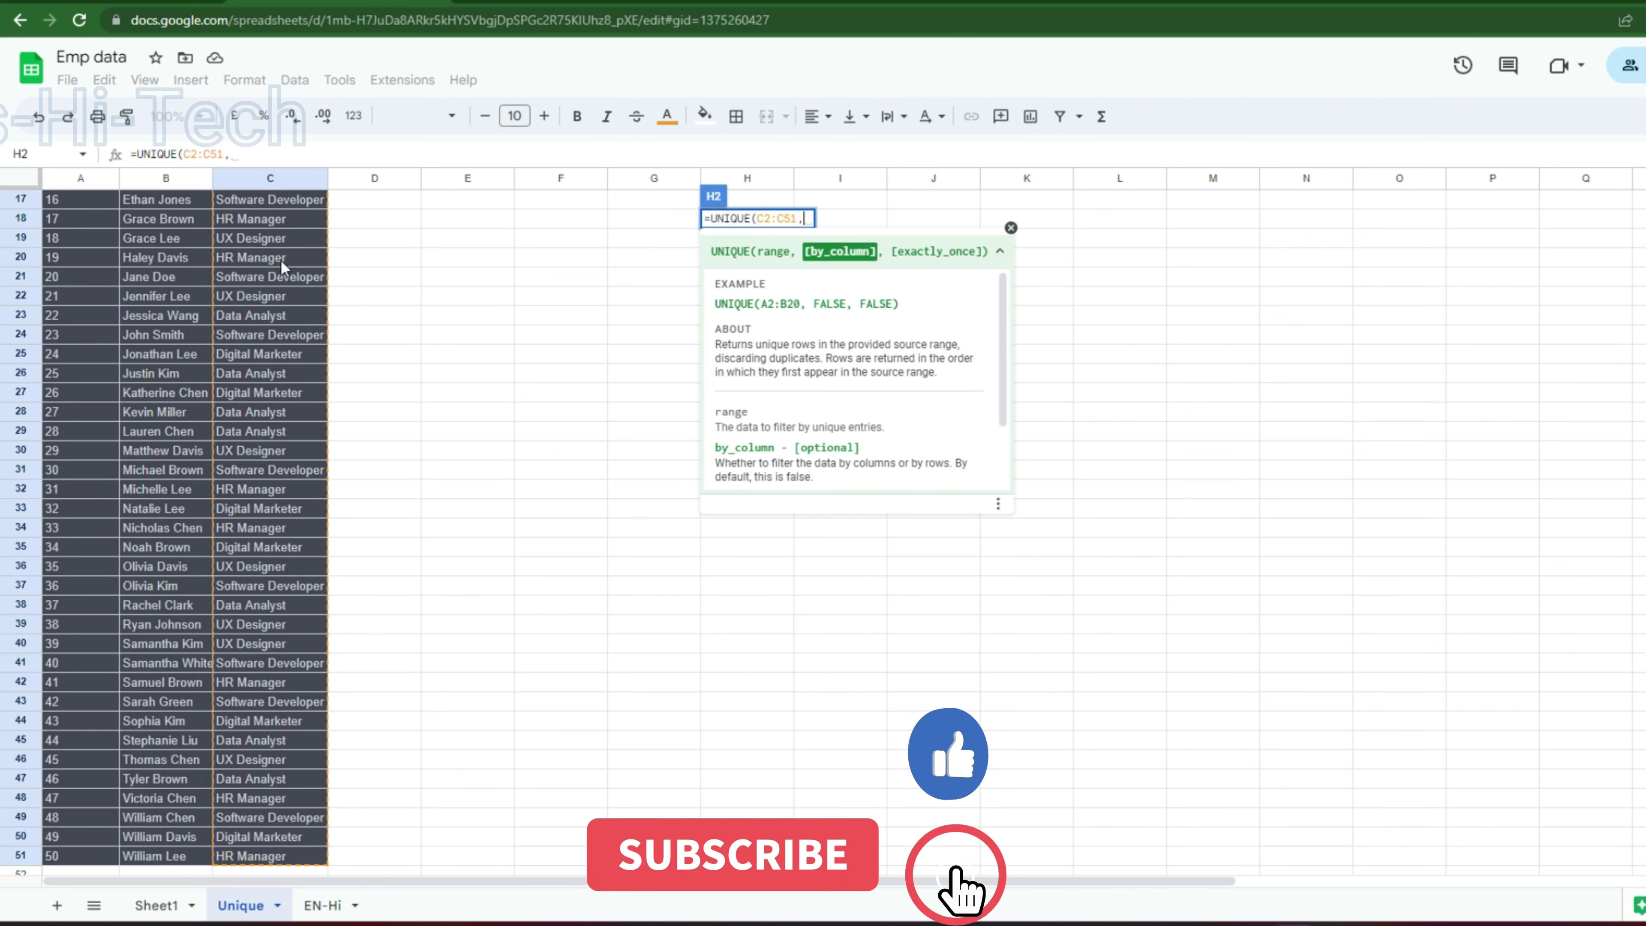
type(",")
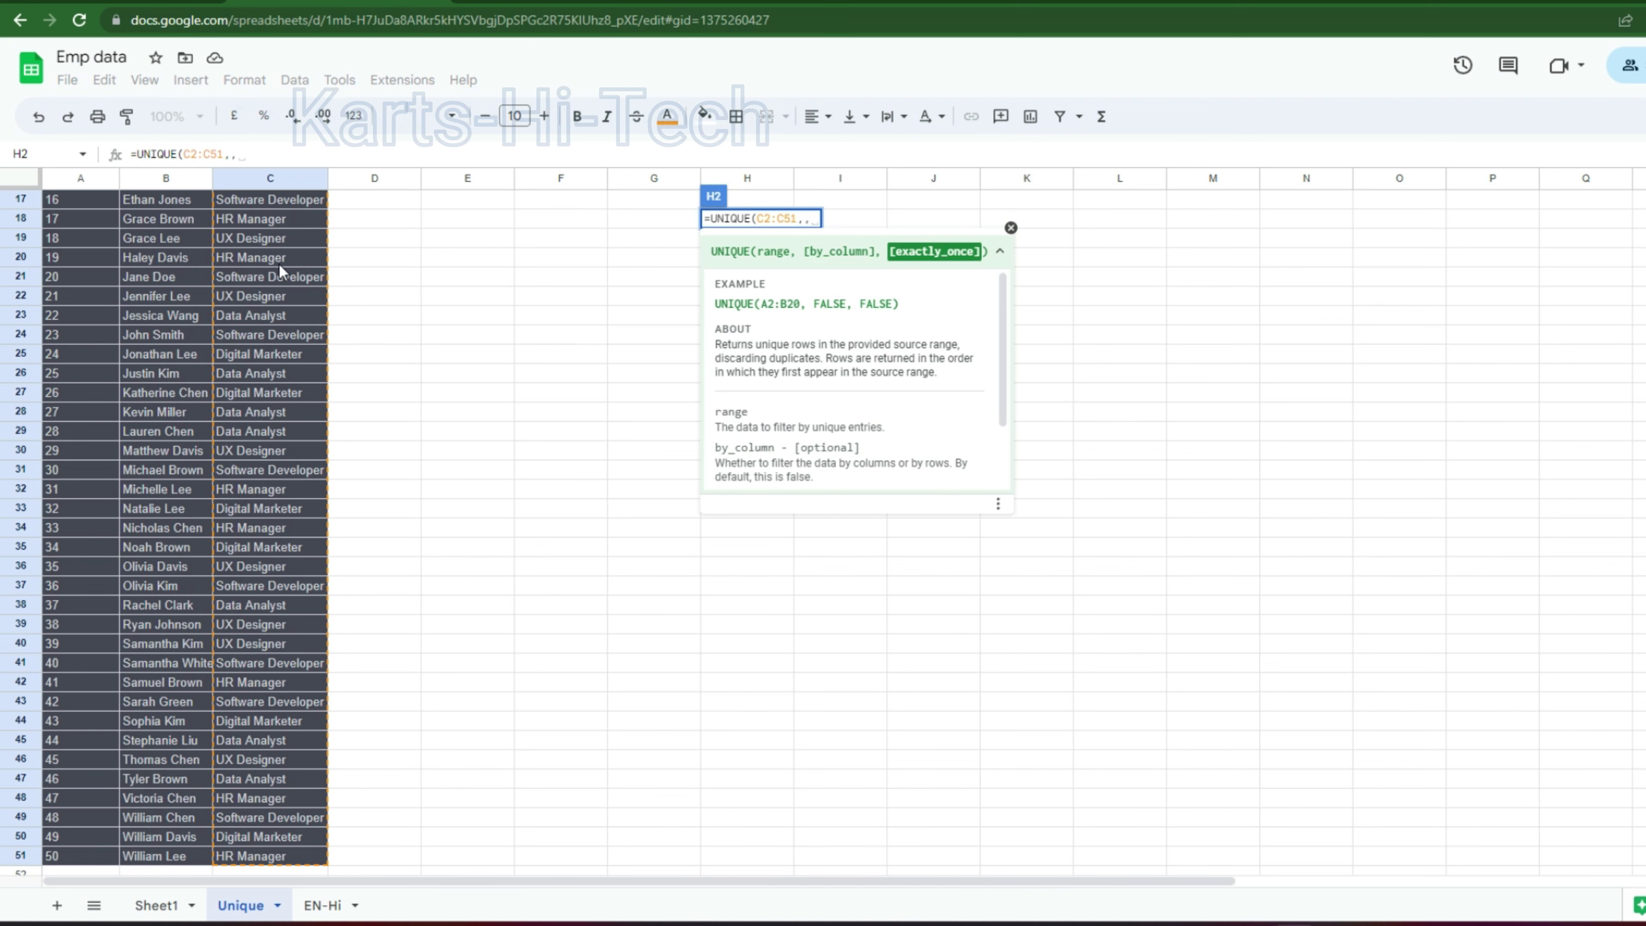
type(")")
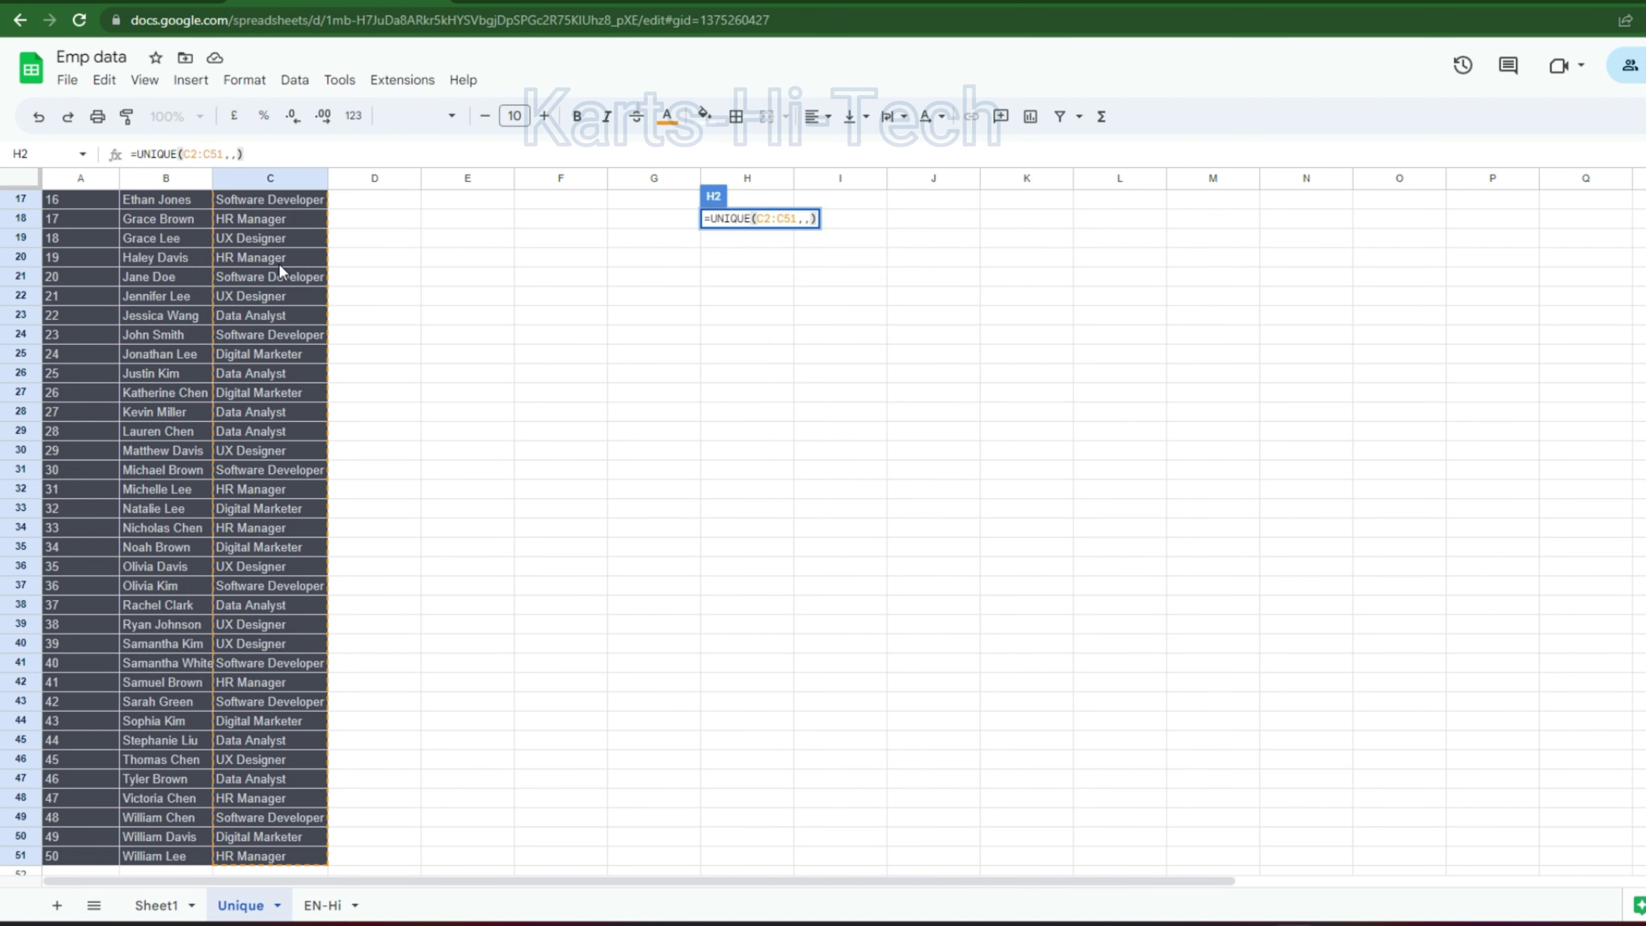
key("Return")
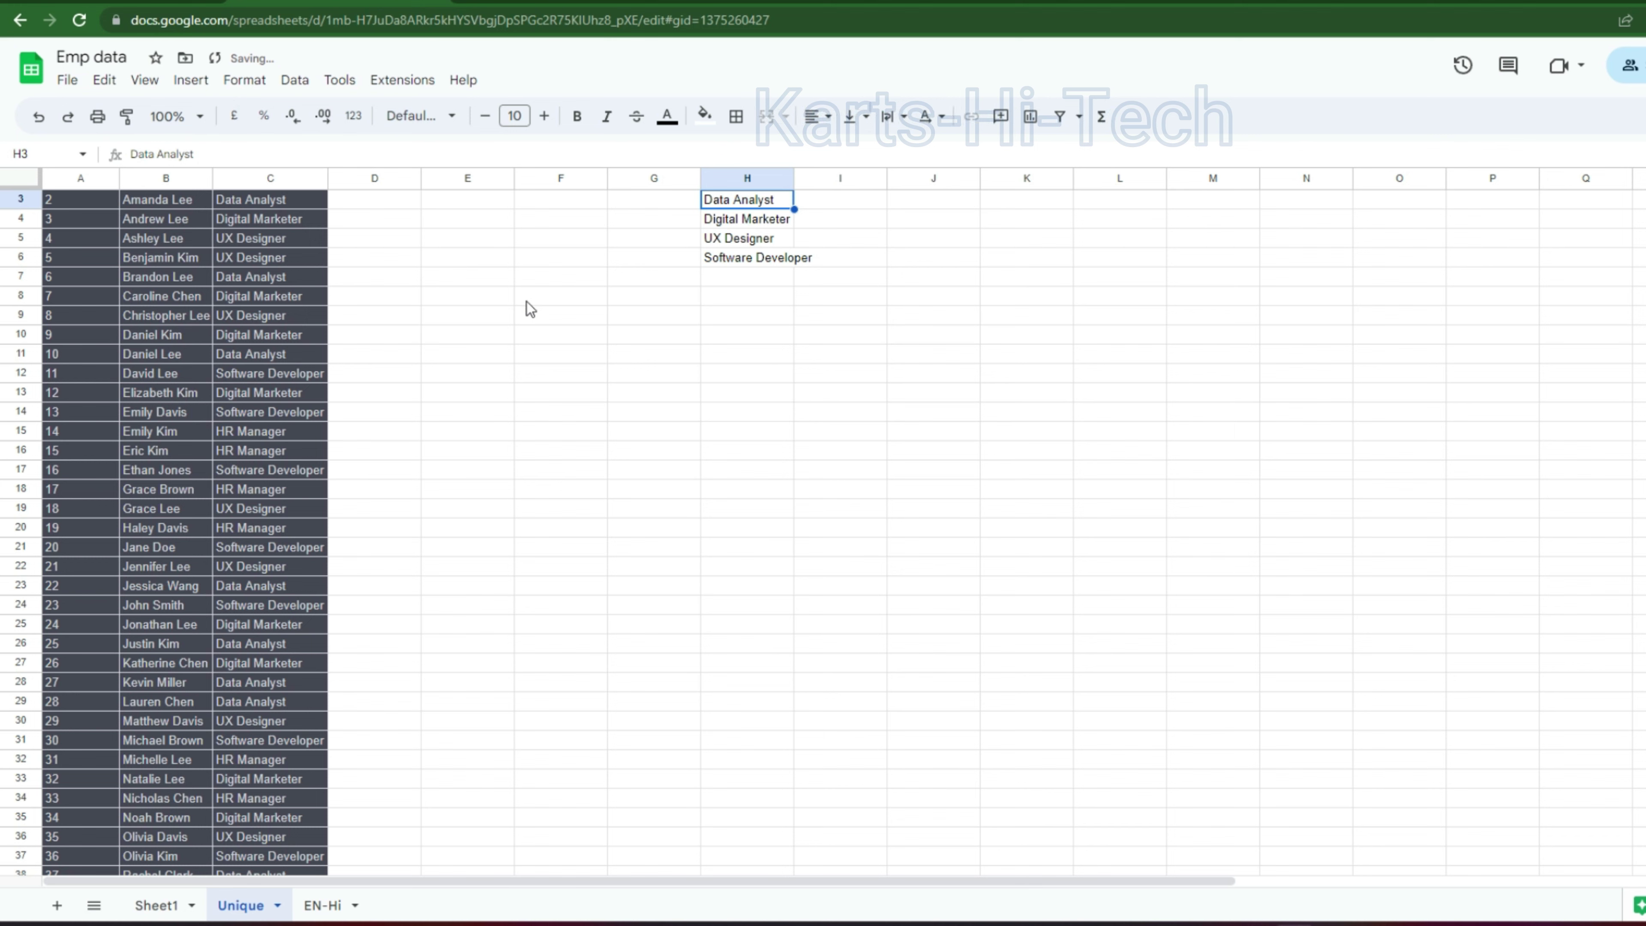
Paste the unique job list from H2:H6 into J2:J6
scroll(955, 386, "up", 2)
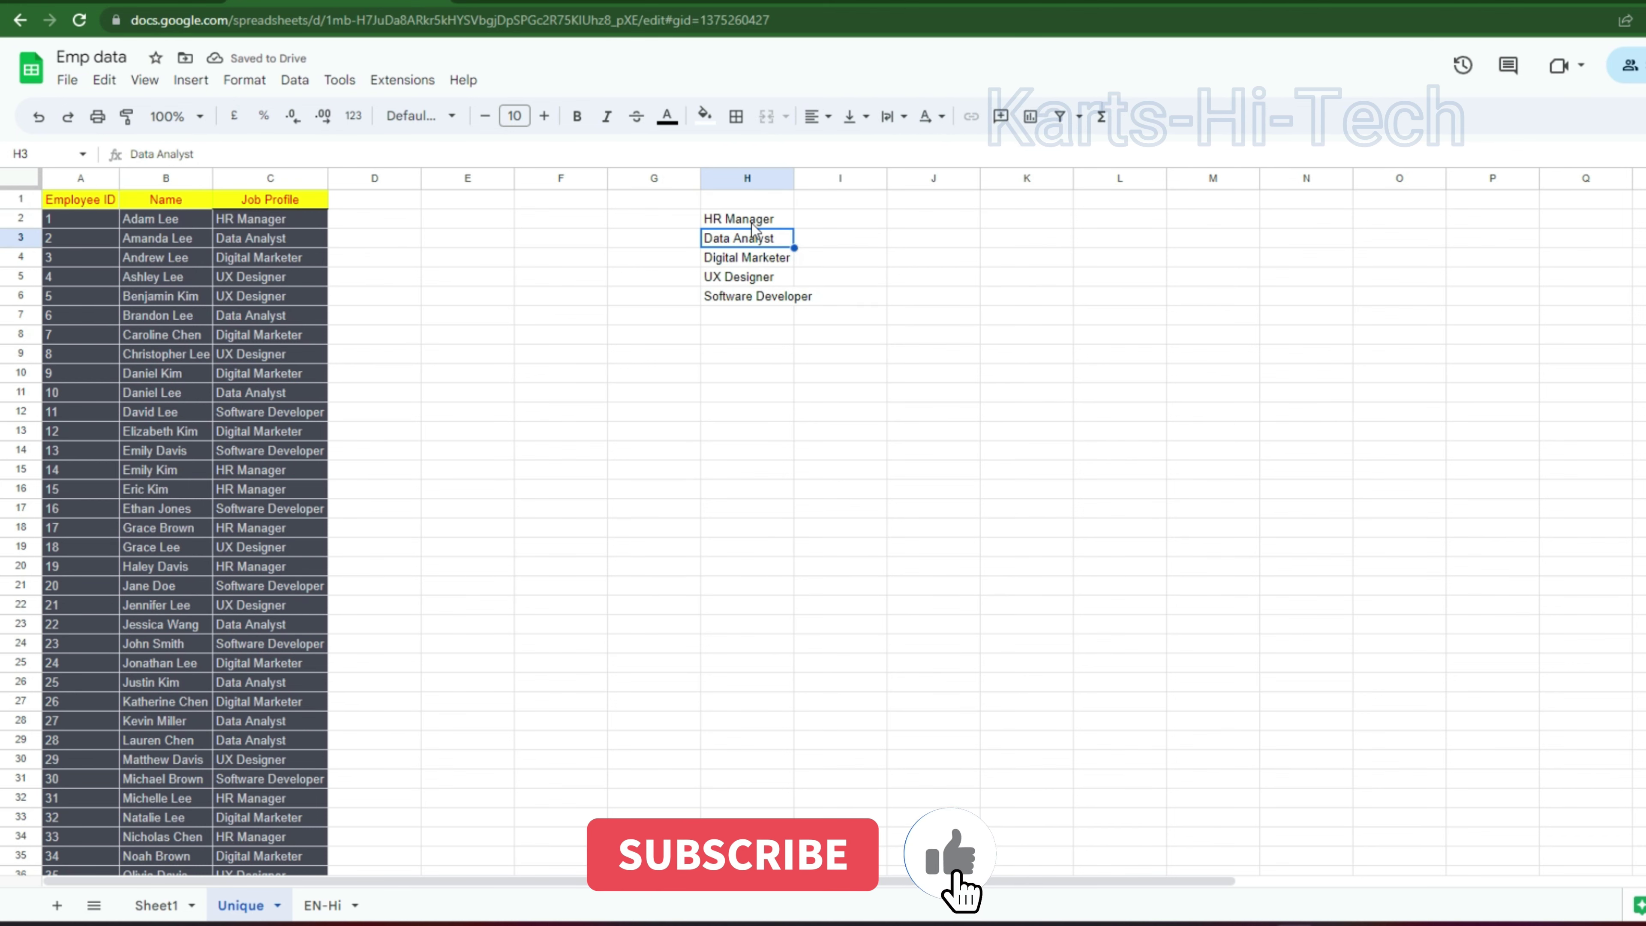
left_click_drag(752, 219, 762, 301)
key("ctrl+c")
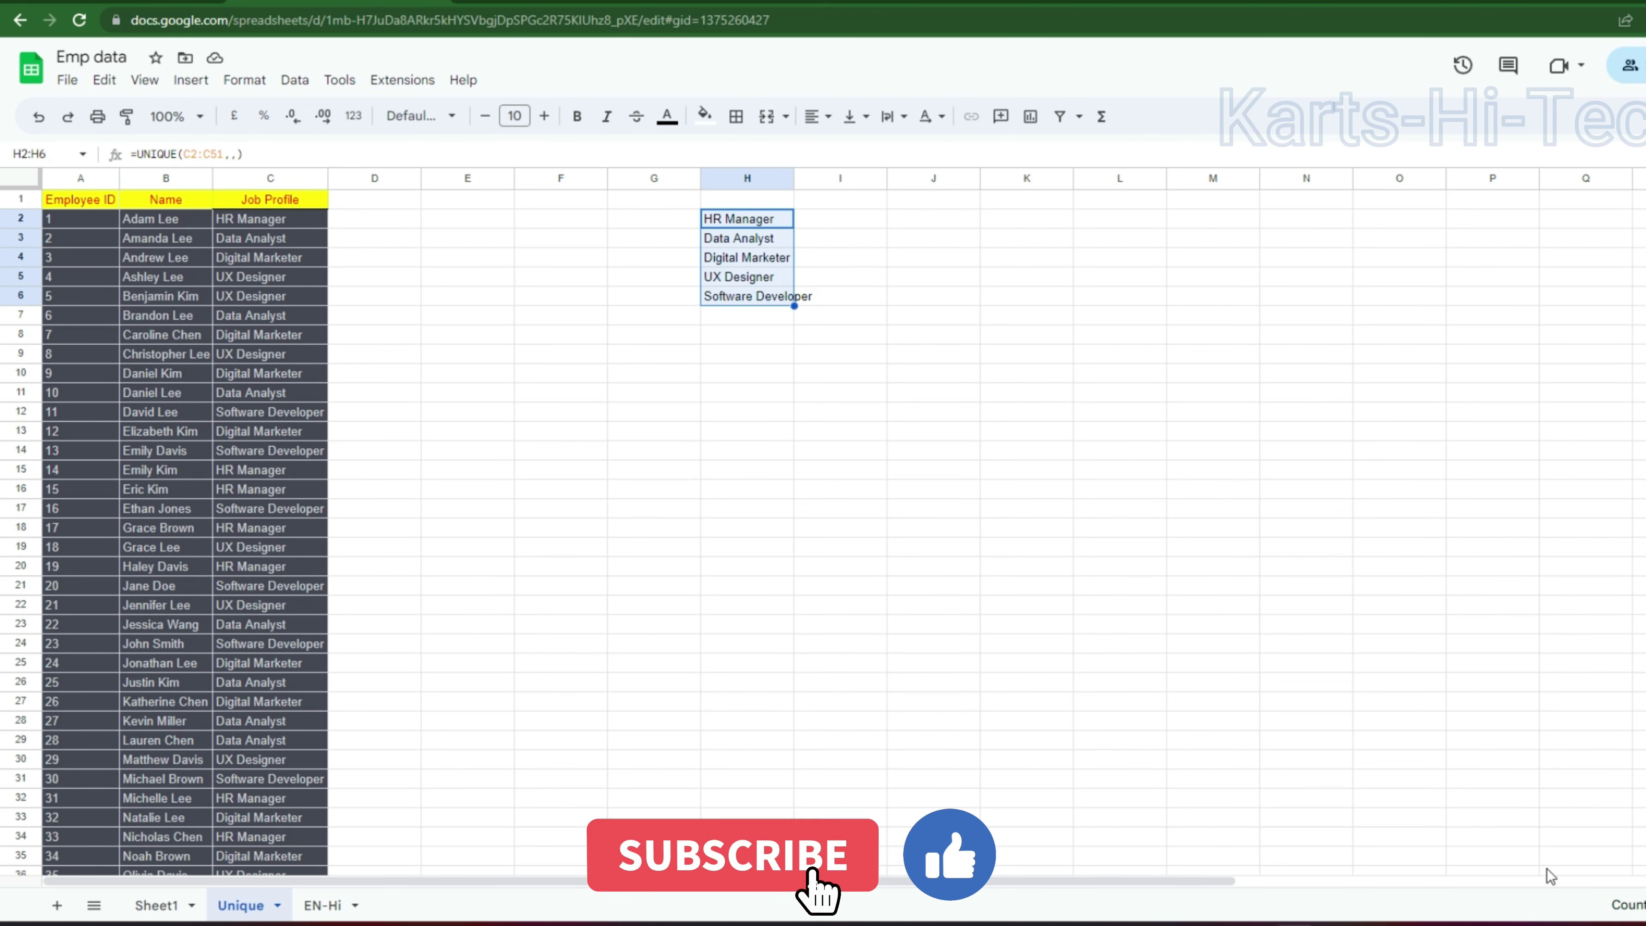
scroll(260, 519, "down", 5)
scroll(239, 583, "down", 4)
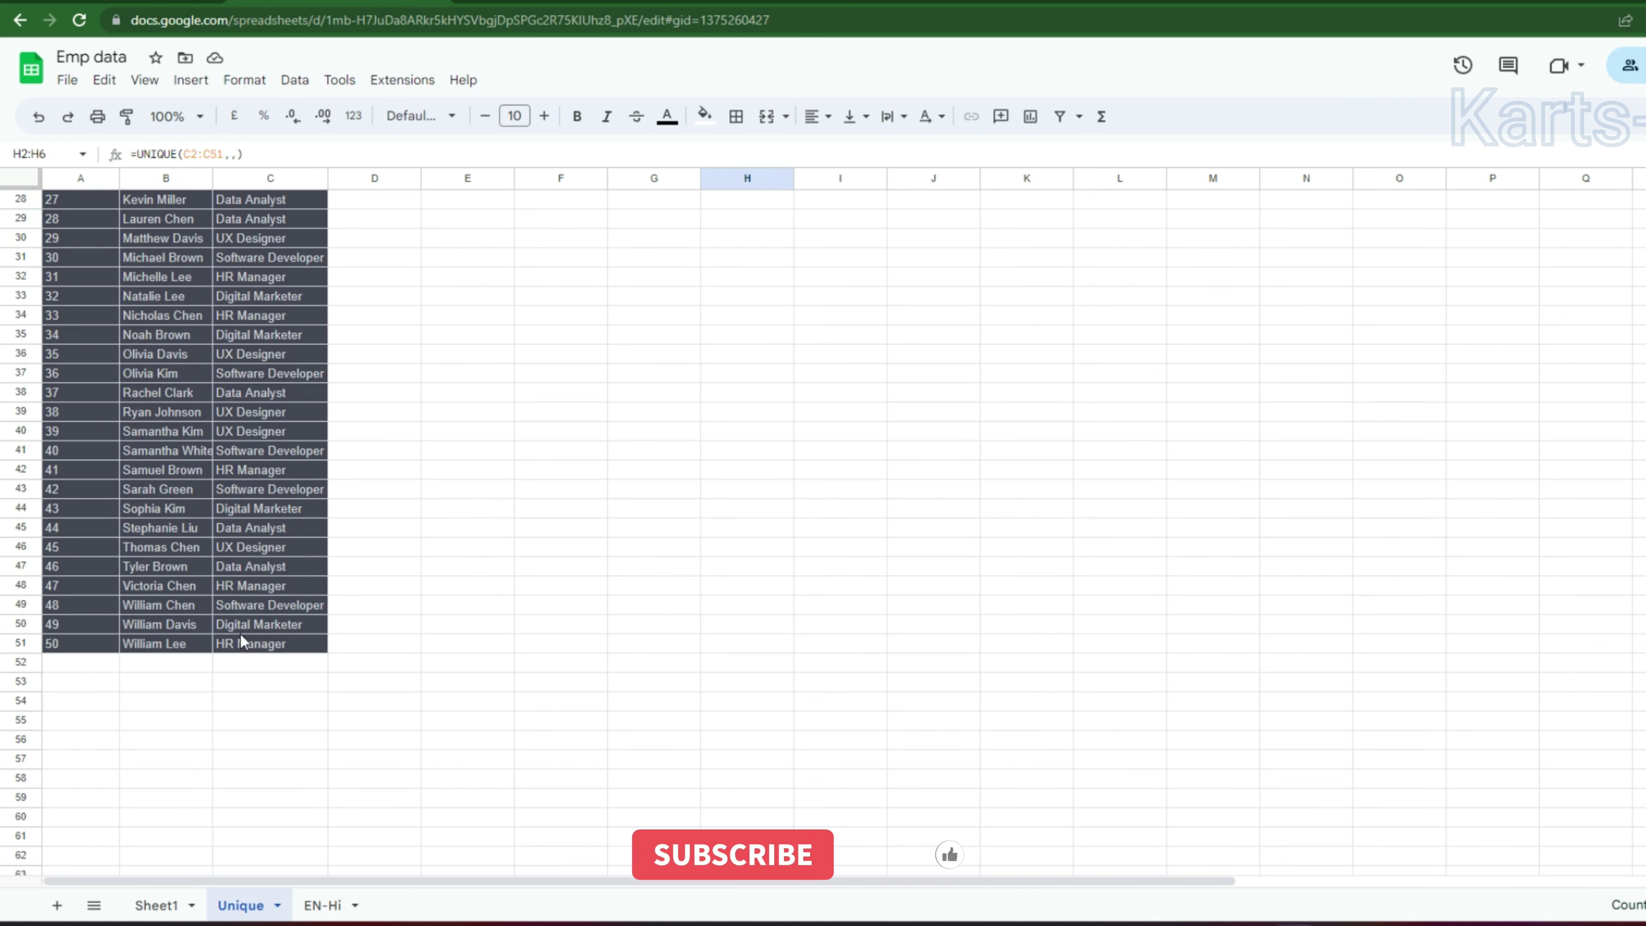
scroll(243, 616, "up", 8)
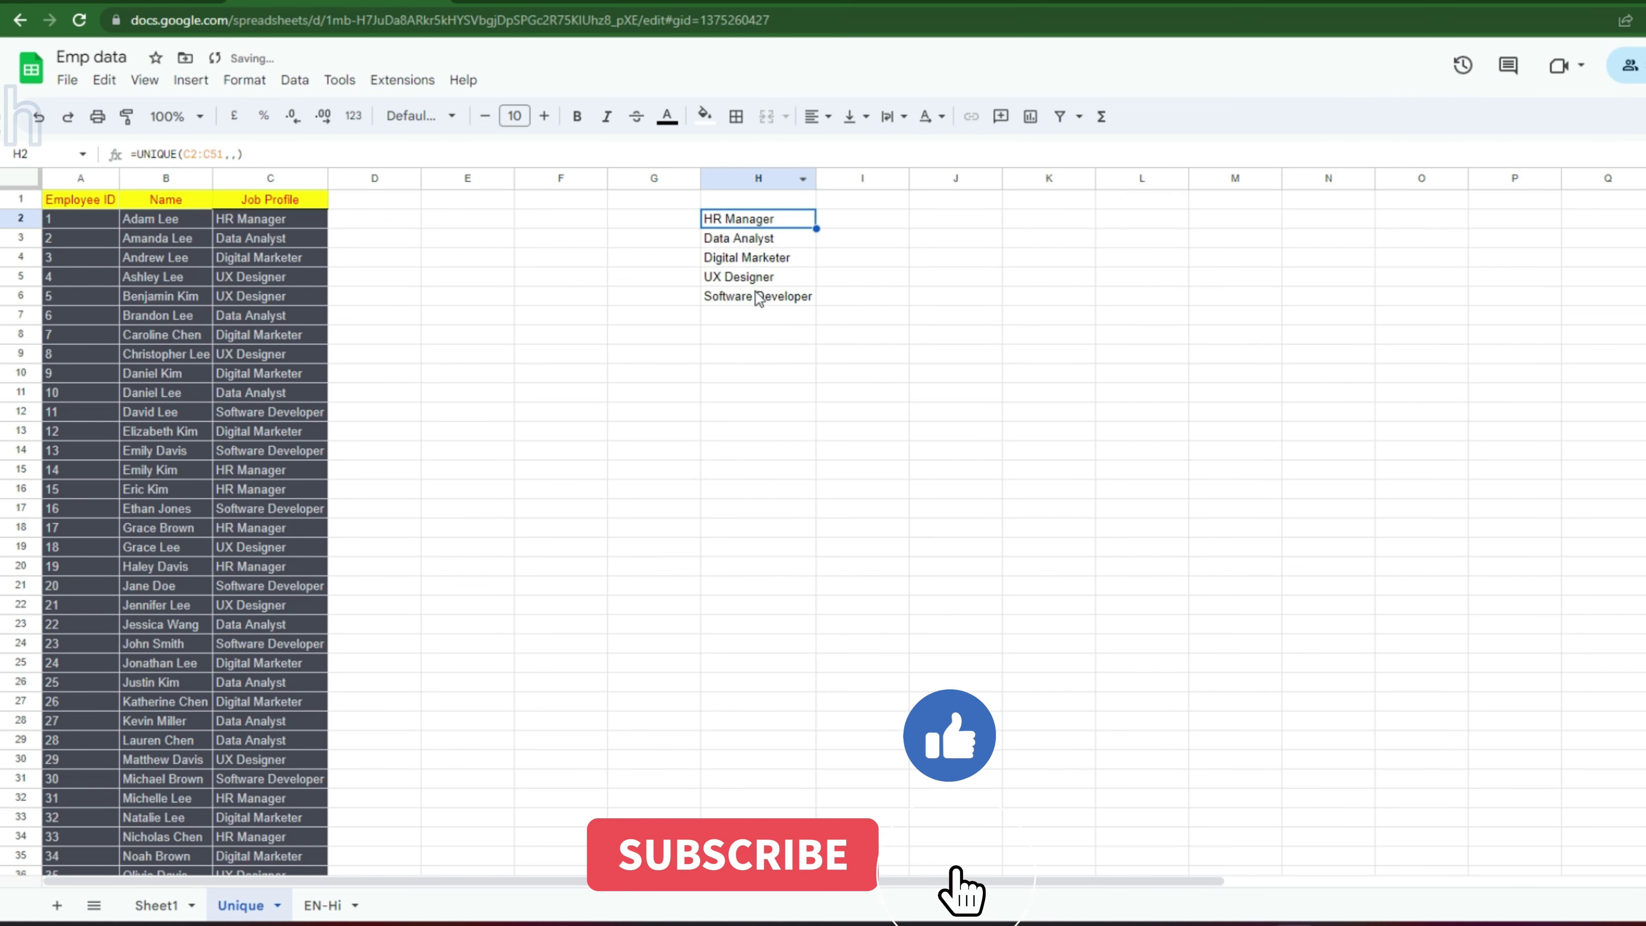
left_click(756, 293, "shift")
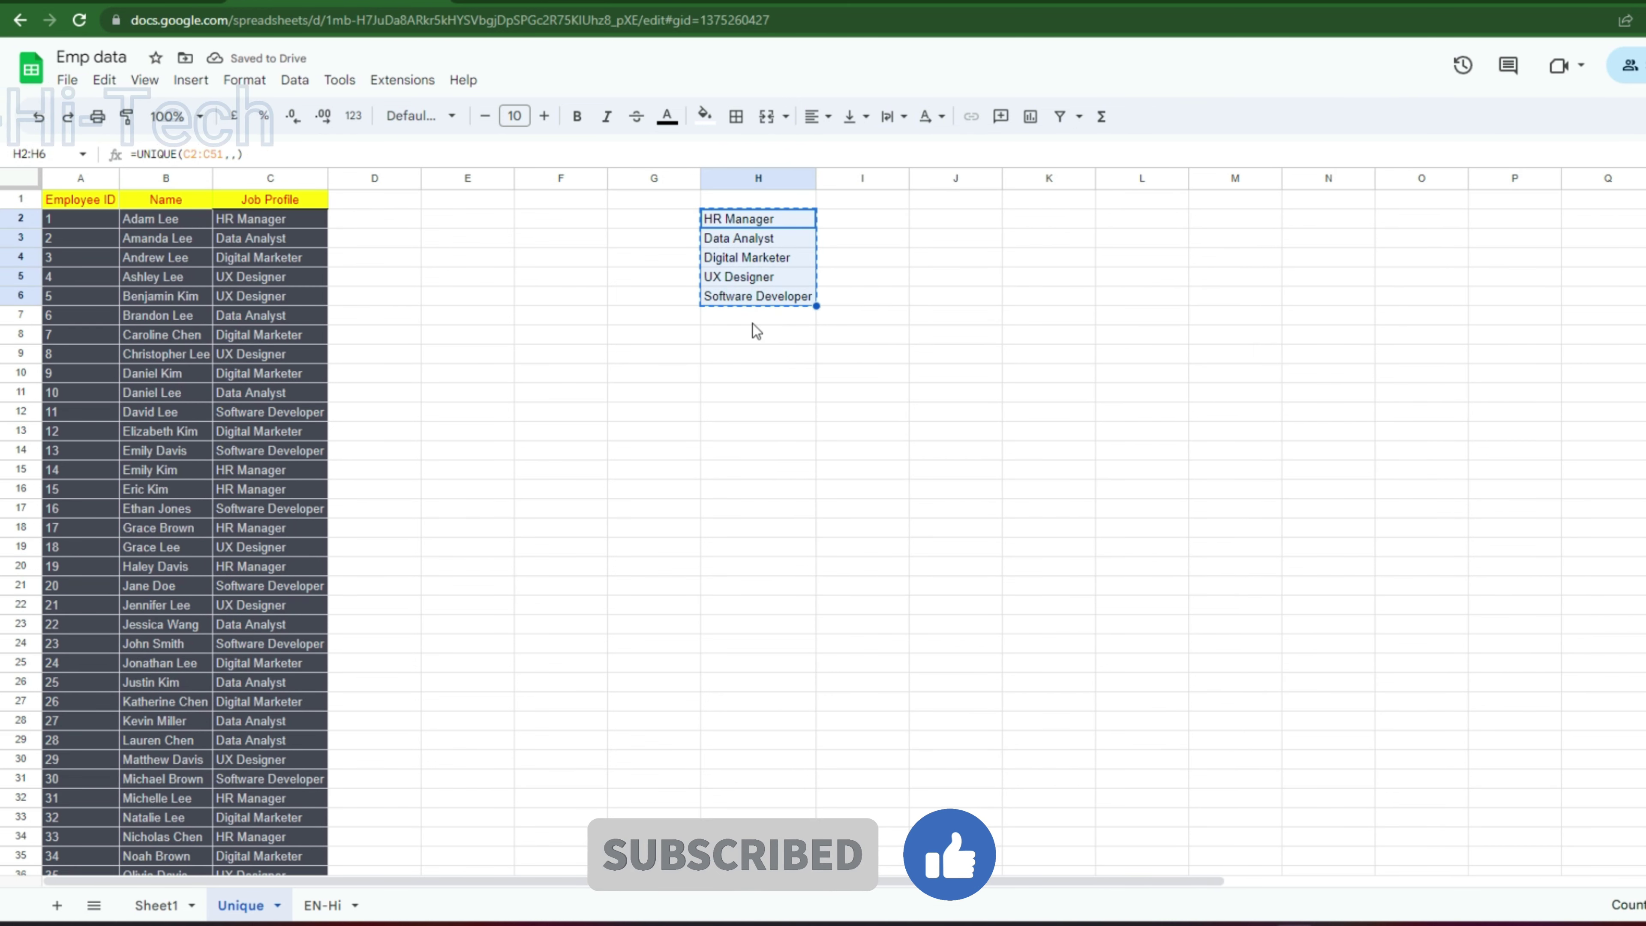
left_click(974, 221)
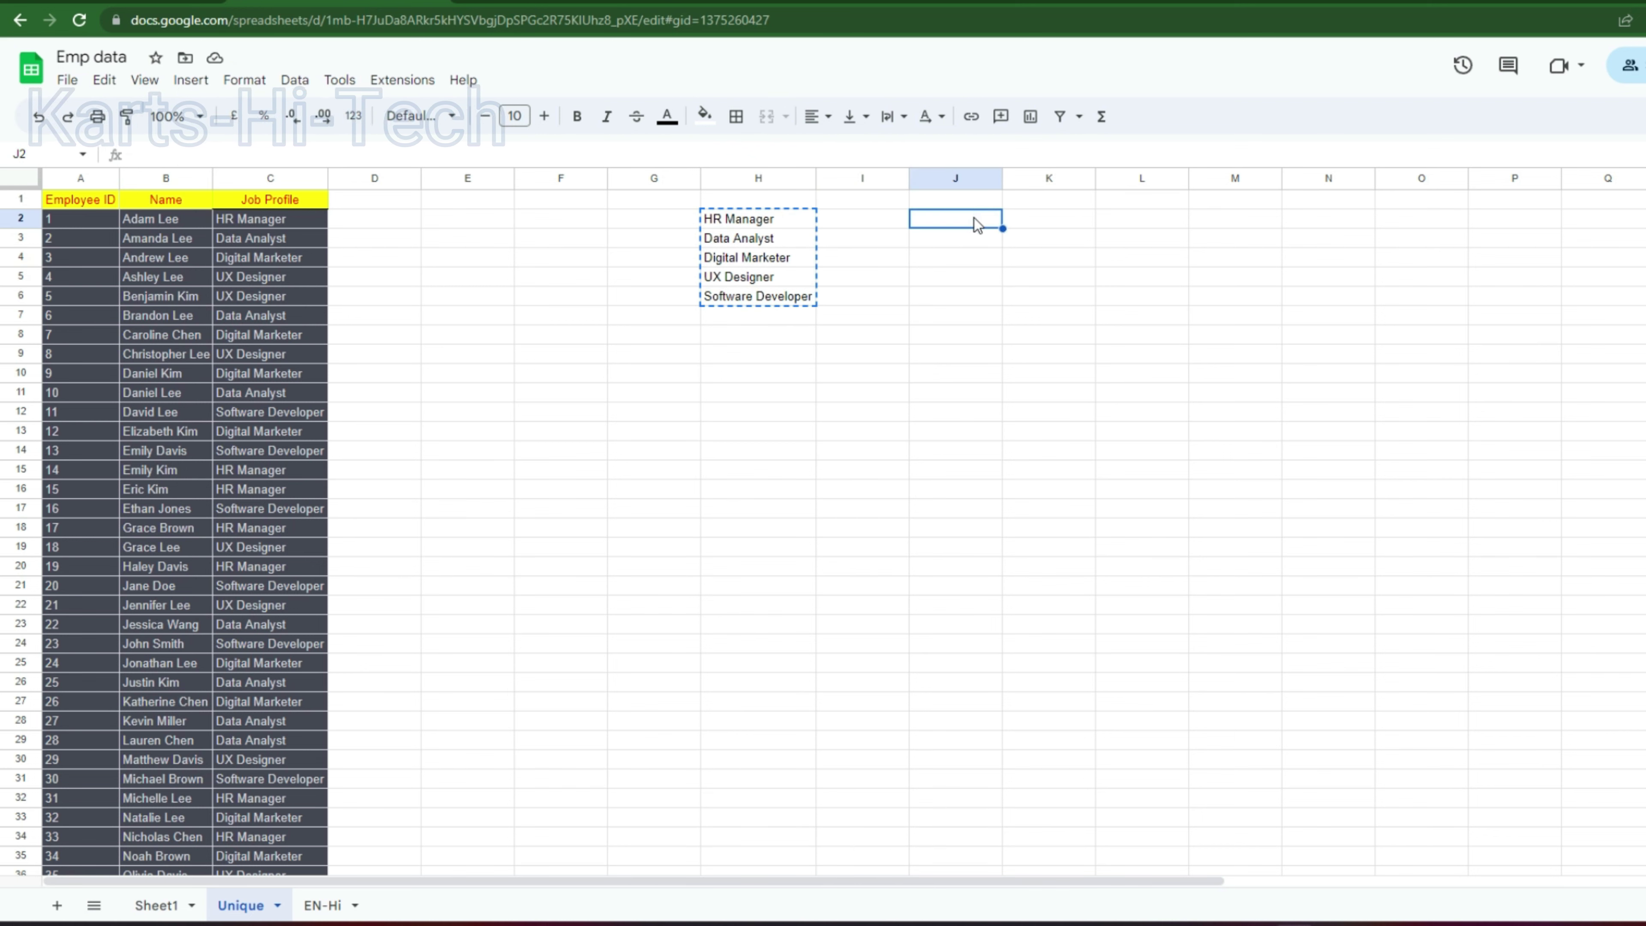
key("ctrl+v")
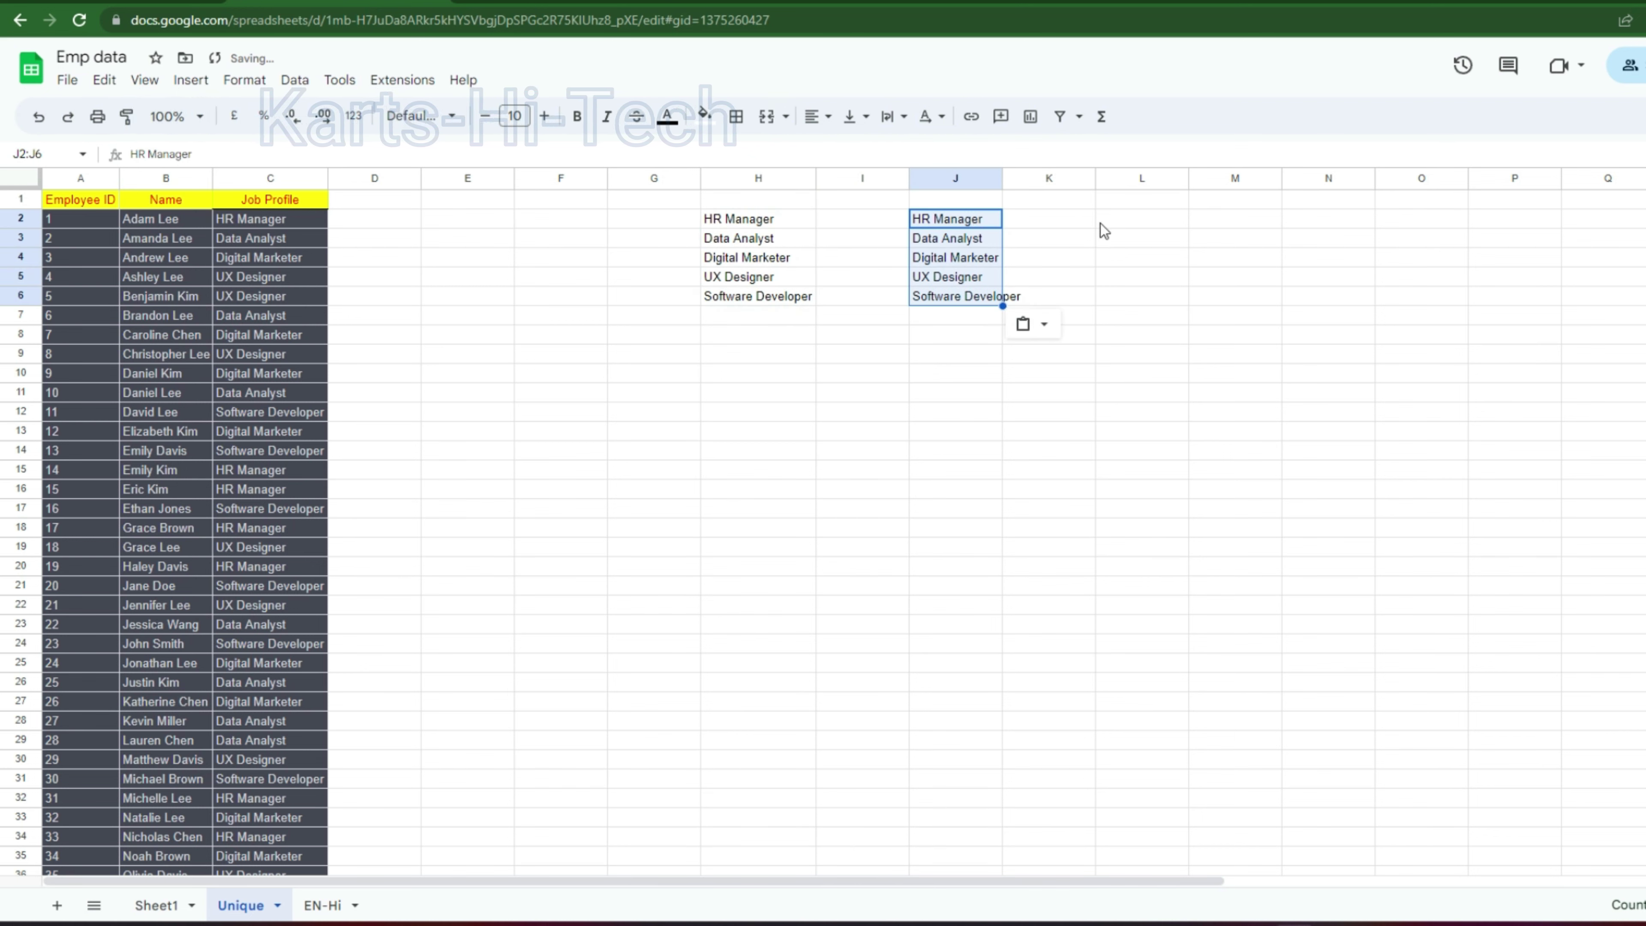
Paste the job list into L2:L6 as values only, then select D2
left_click(1102, 224)
right_click(1102, 224)
left_click(1211, 324)
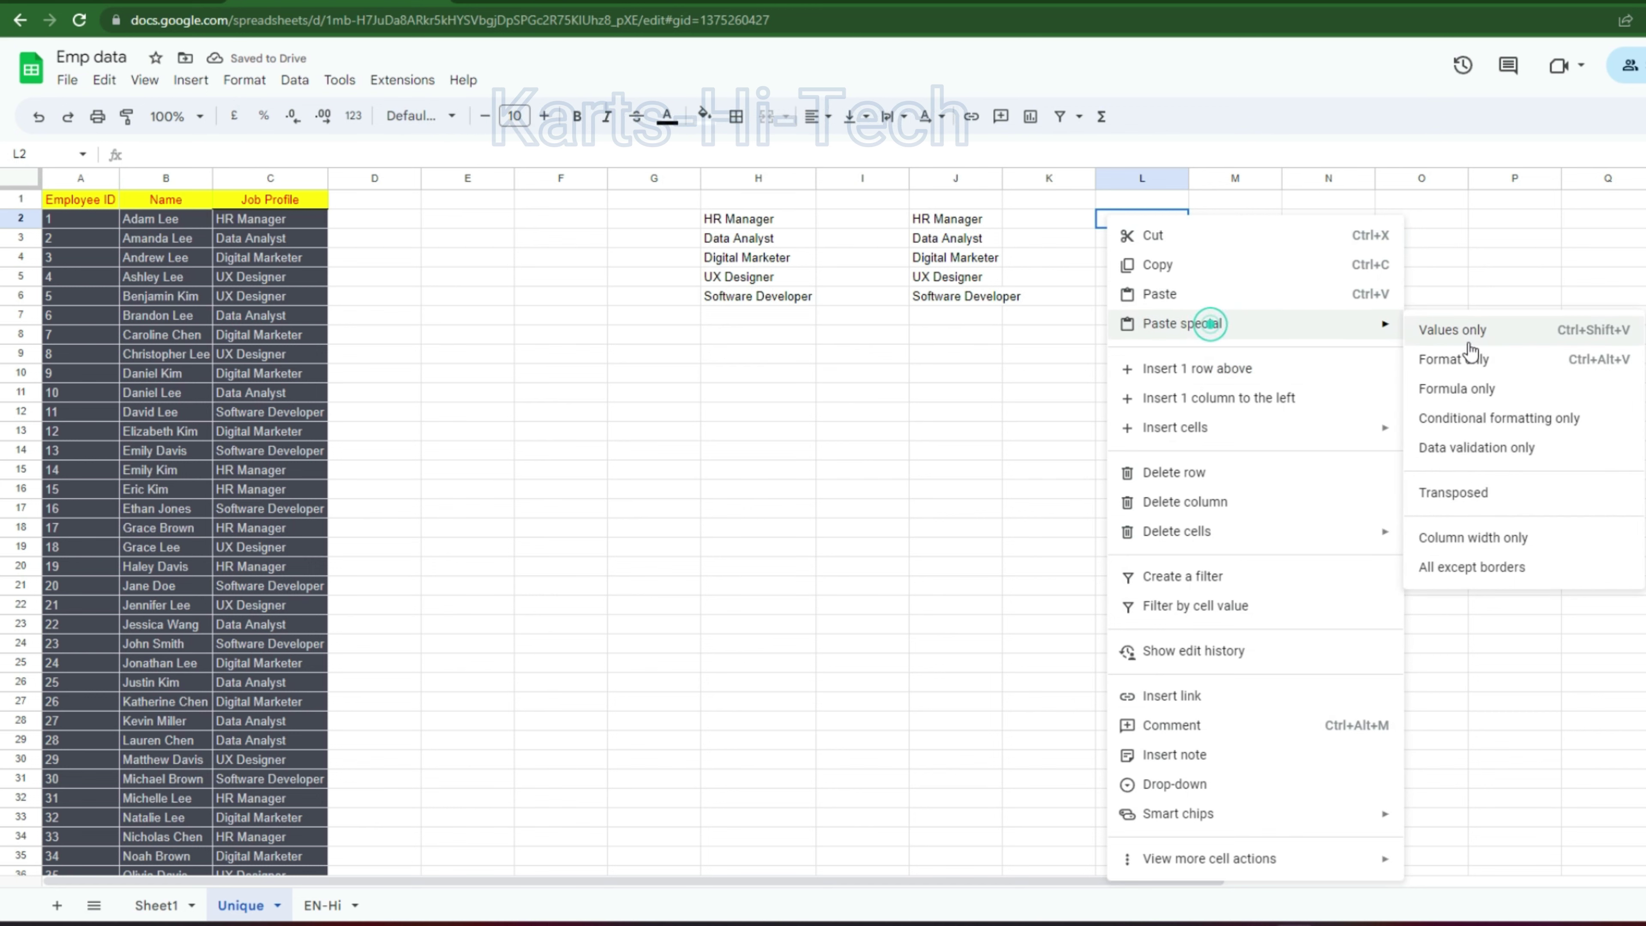
left_click(1471, 331)
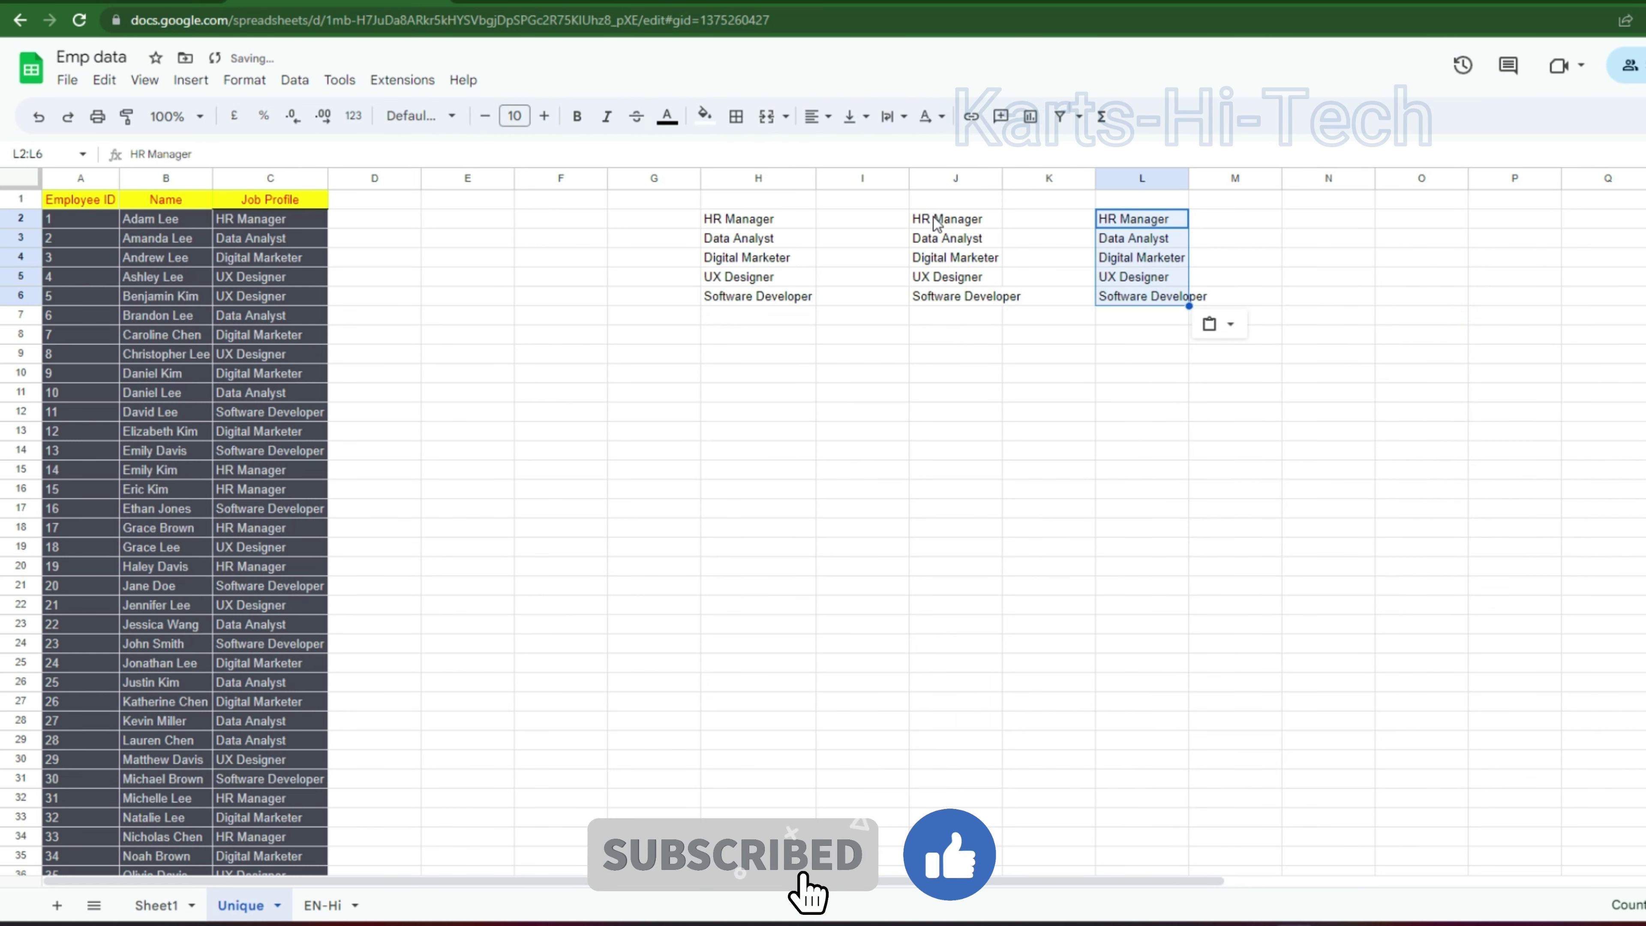
left_click(369, 224)
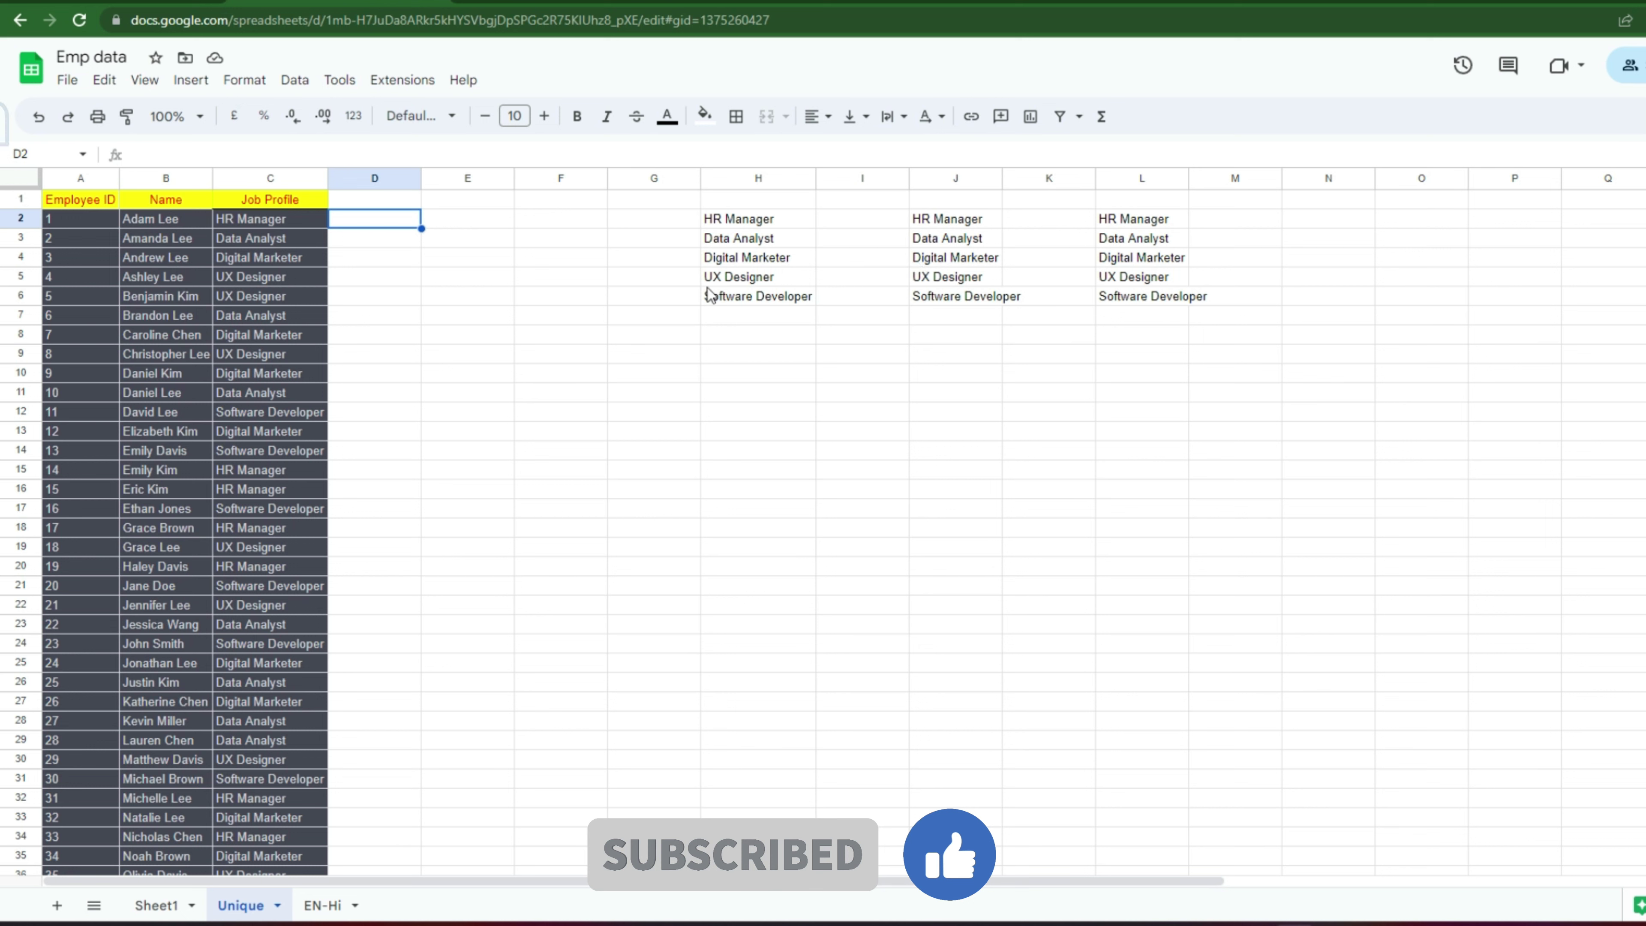
Add a data validation drop-down to D2 using the range H2:H6
left_click(285, 80)
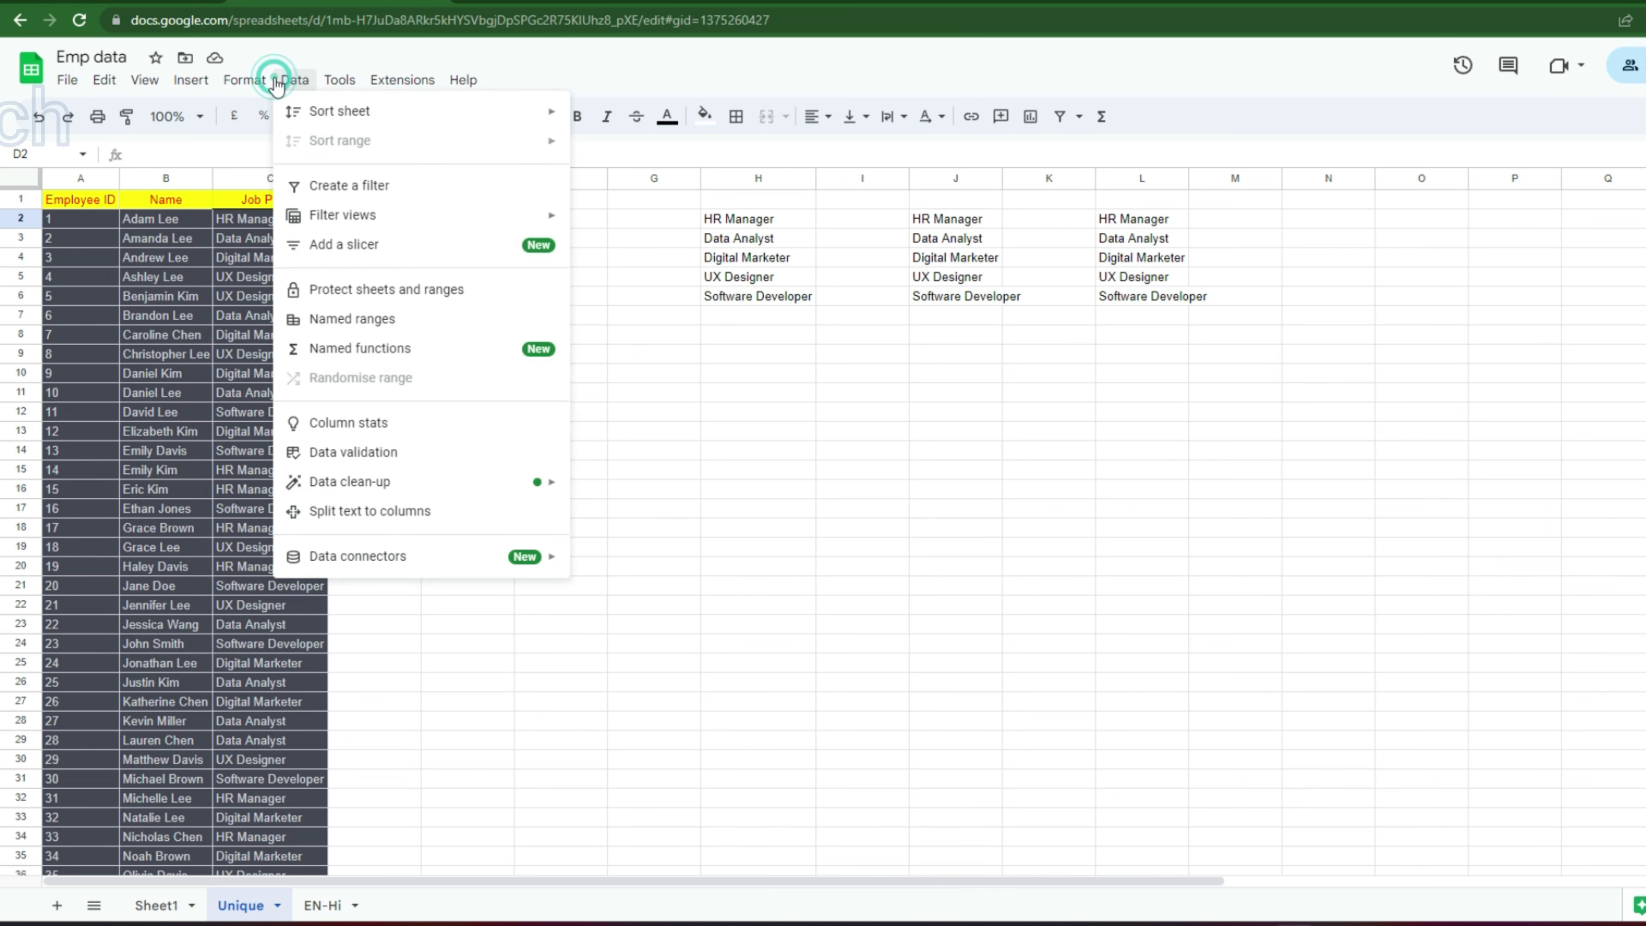
left_click(403, 459)
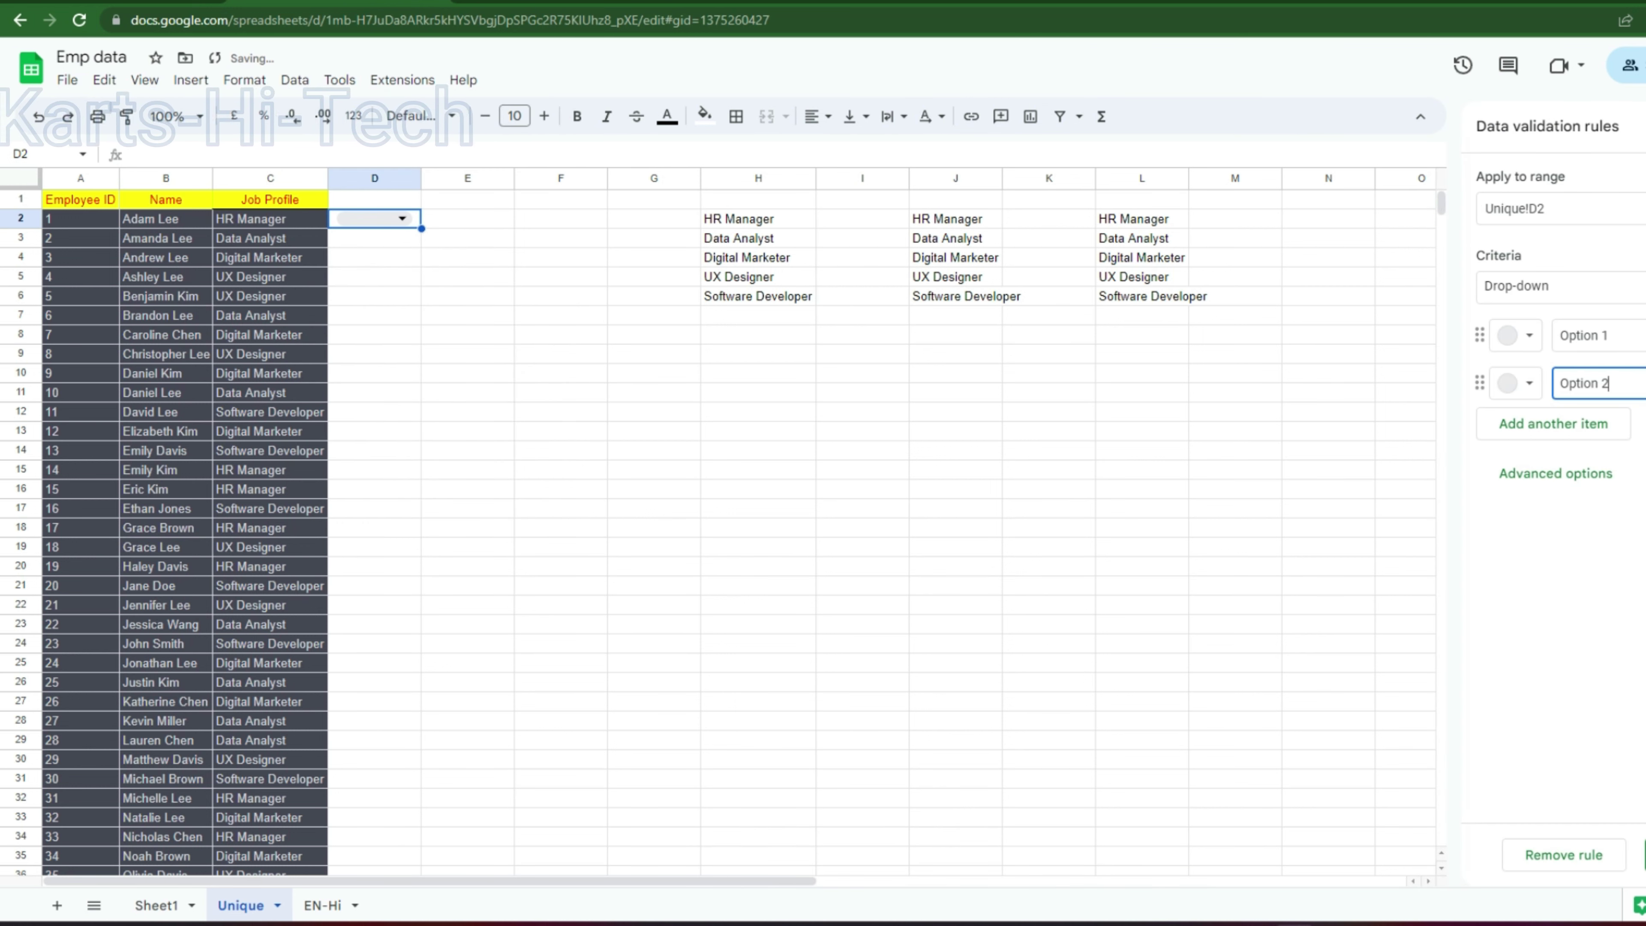
left_click(1578, 286)
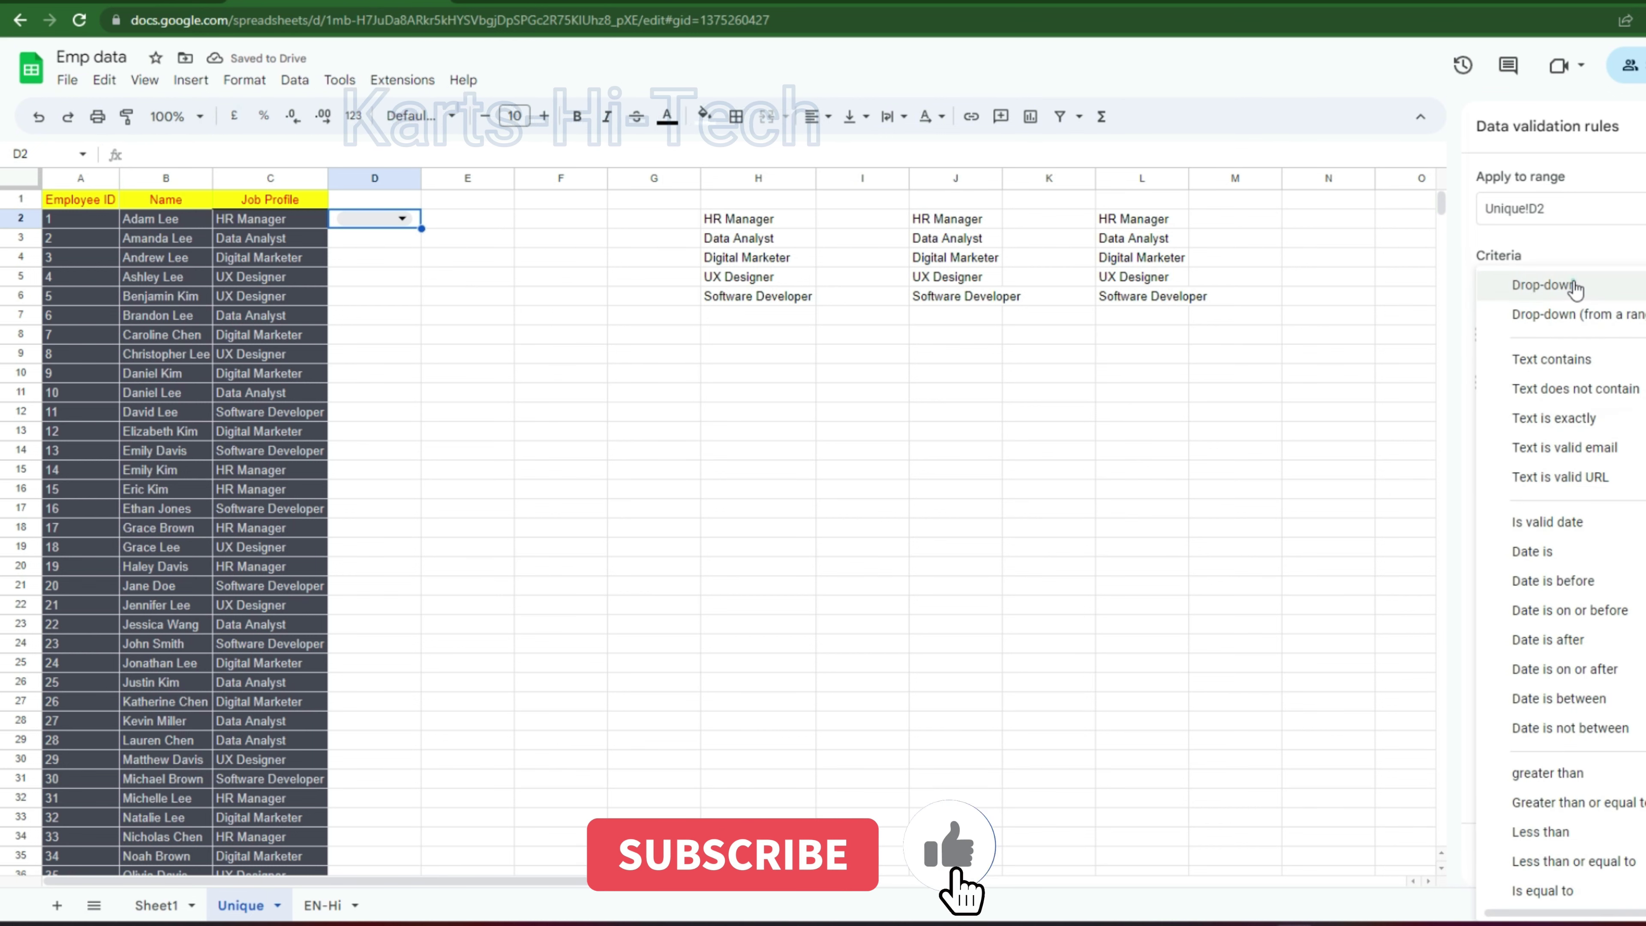
left_click(1586, 316)
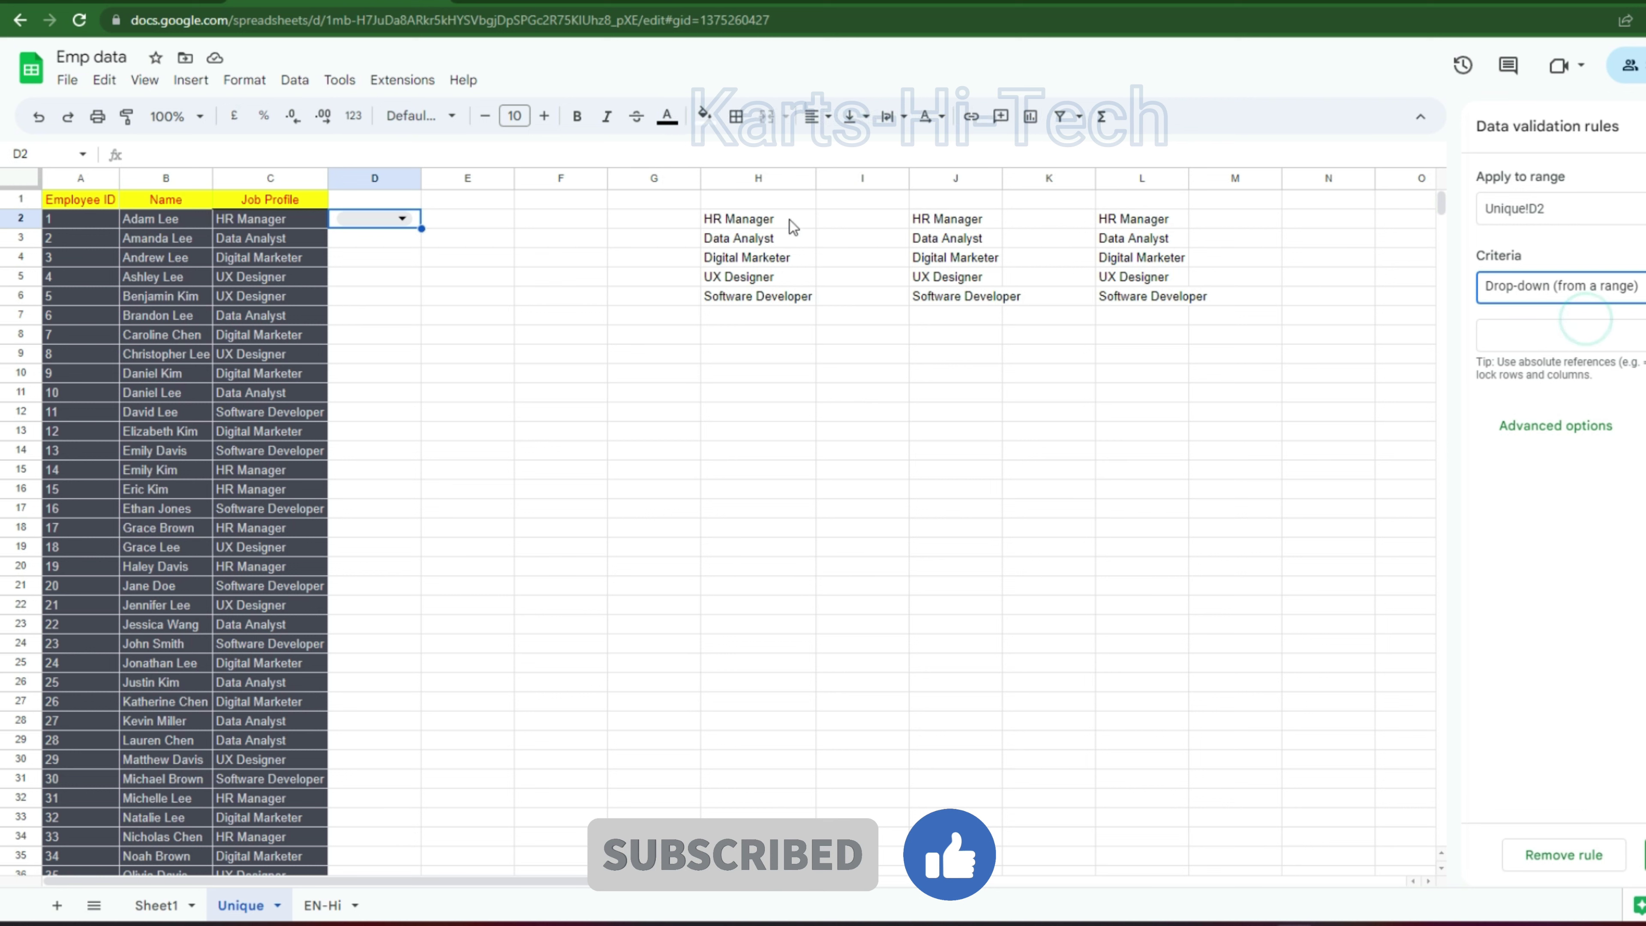
left_click_drag(789, 220, 778, 292)
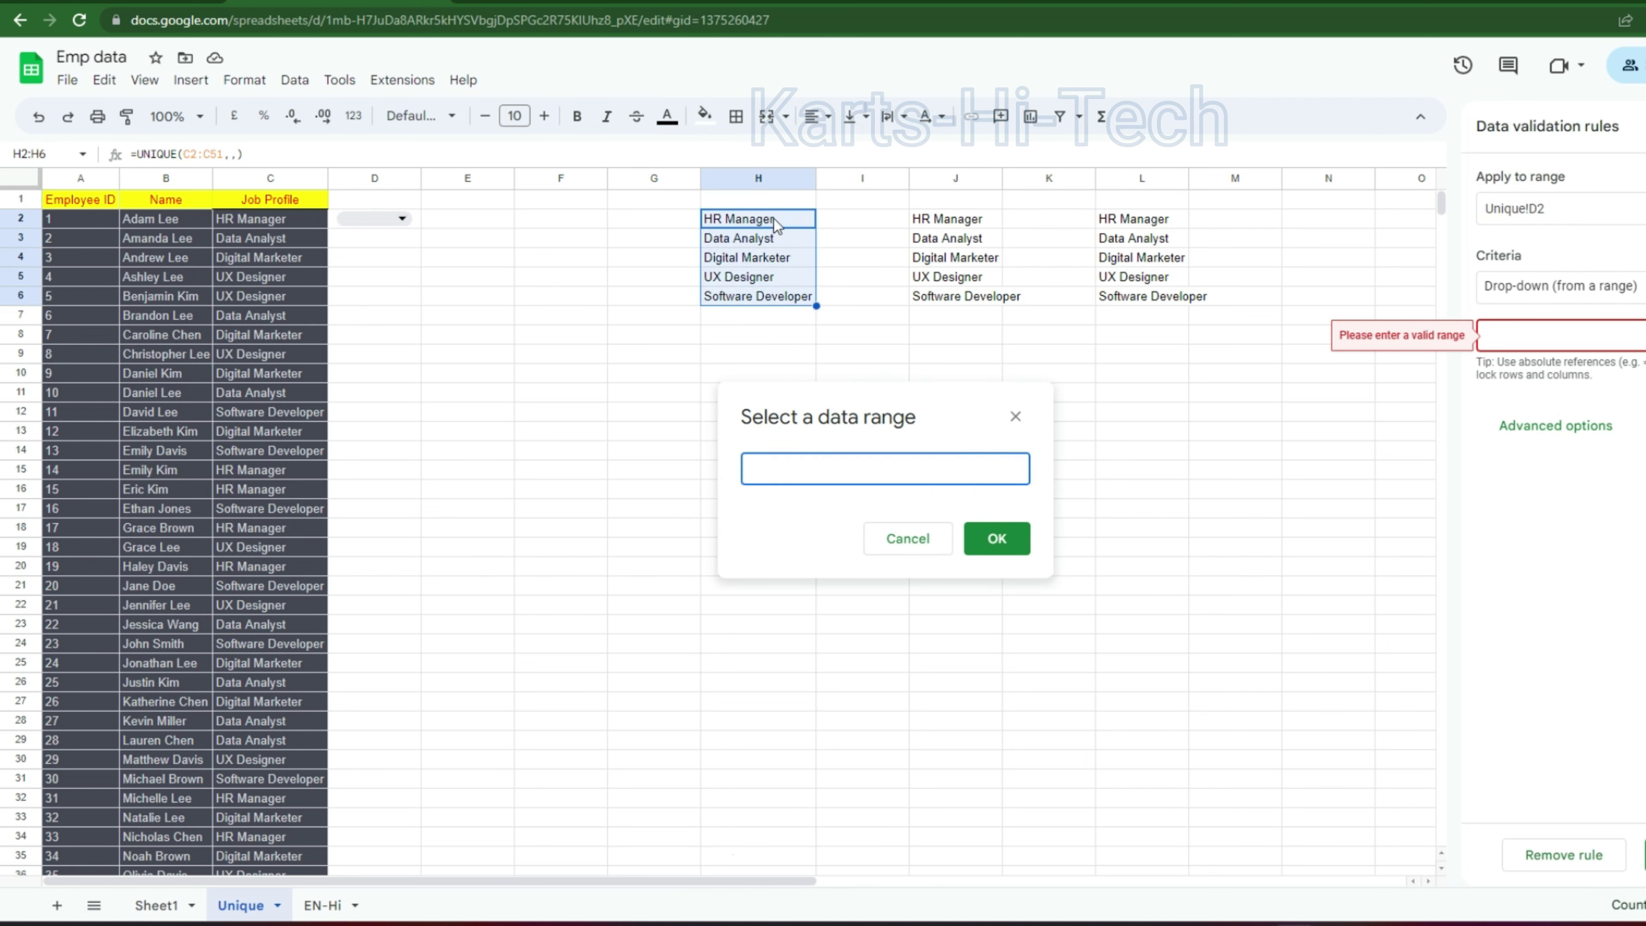
left_click(995, 539)
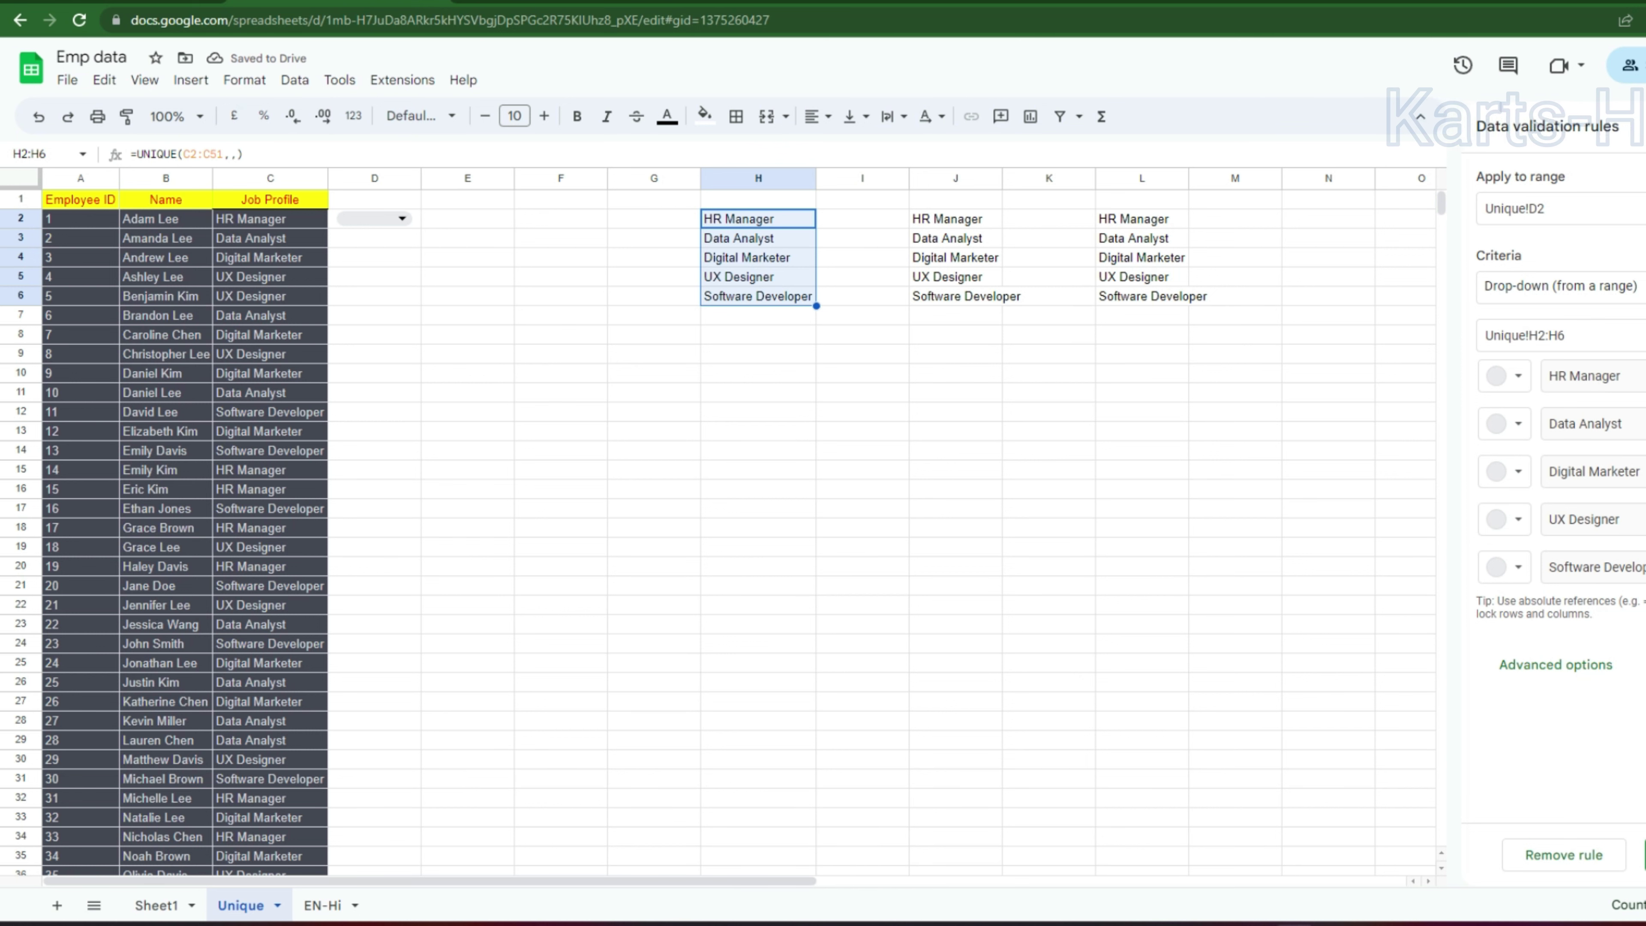
left_click(1645, 855)
Test D2's drop-down with HR Manager and fill the drop-down down to D51
left_click(403, 219)
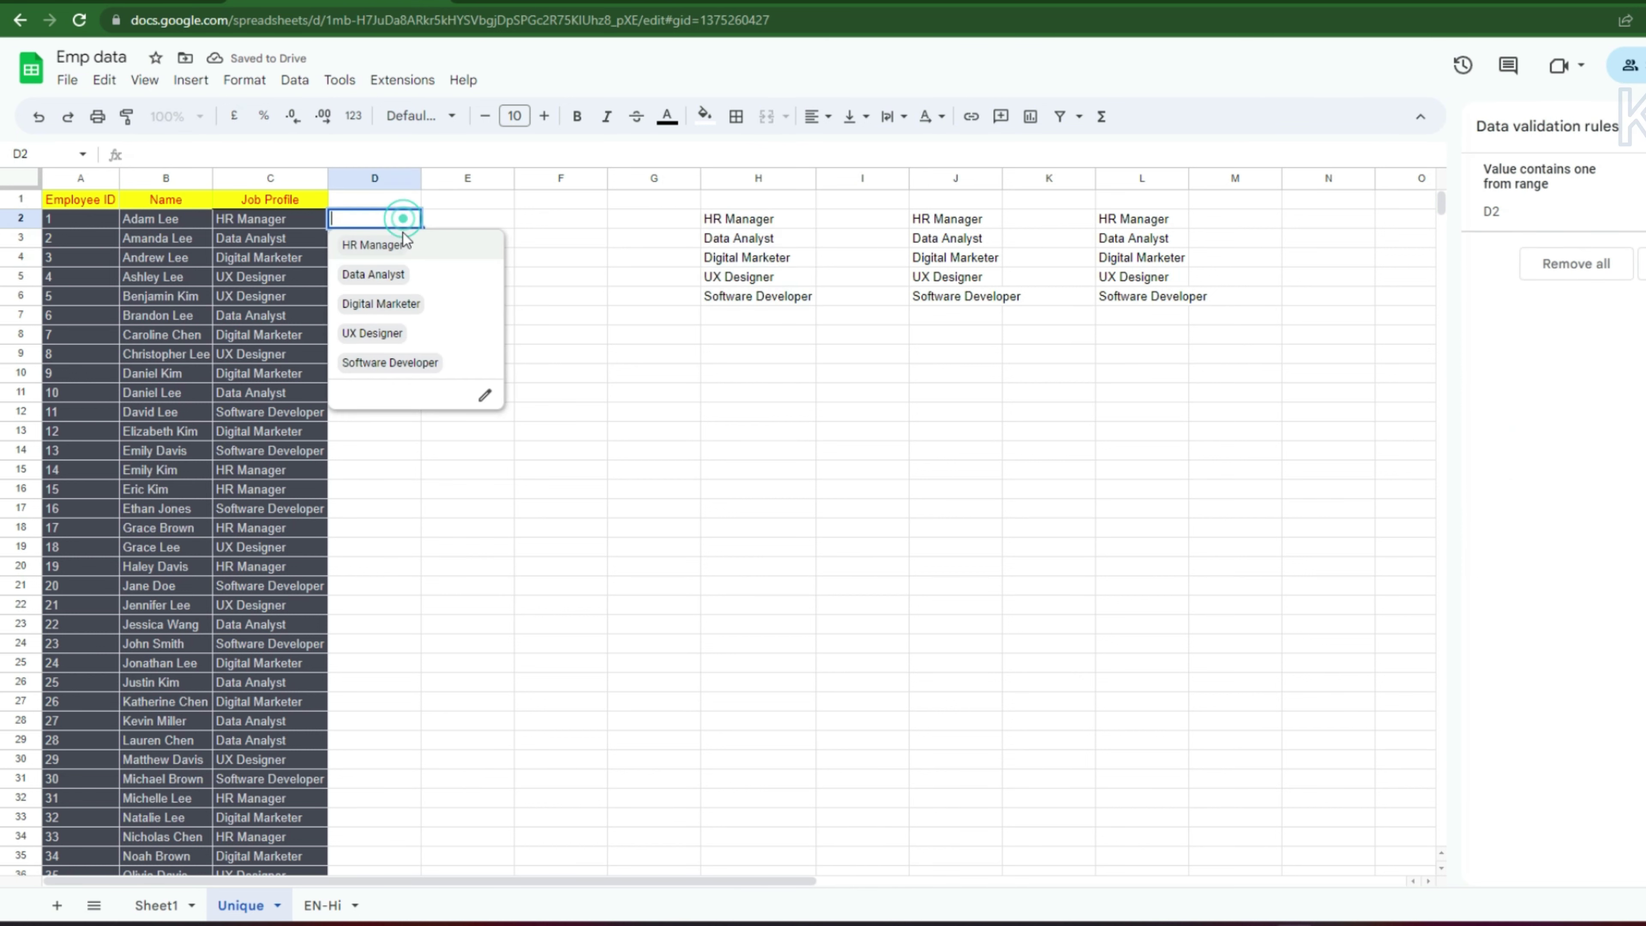
left_click(373, 246)
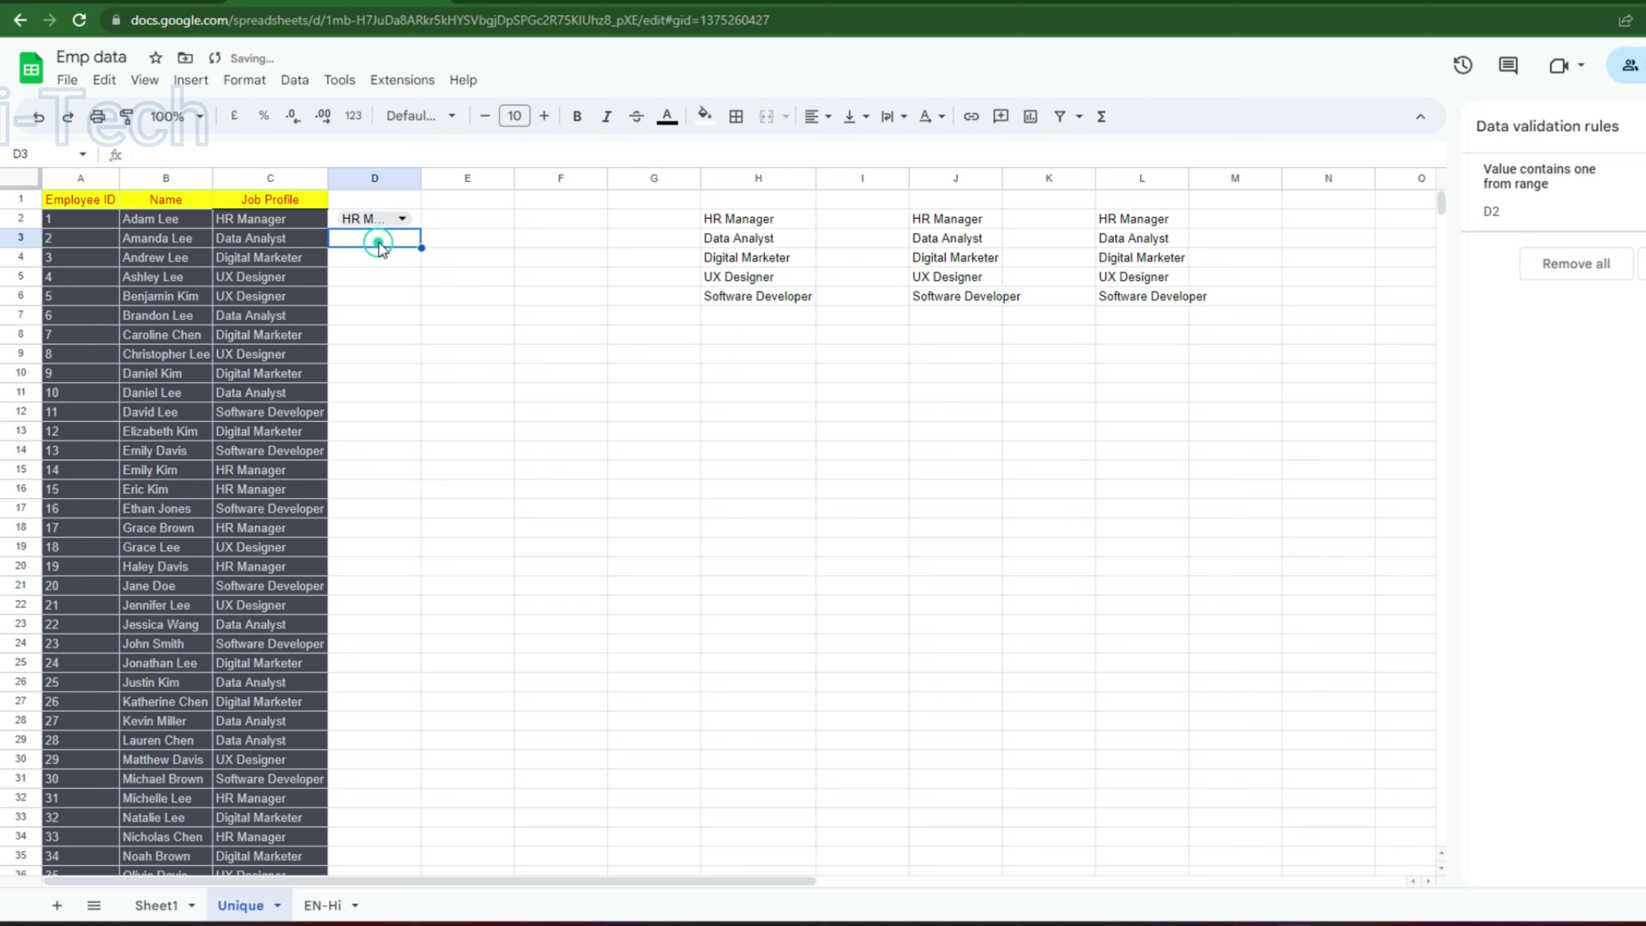
left_click(403, 221)
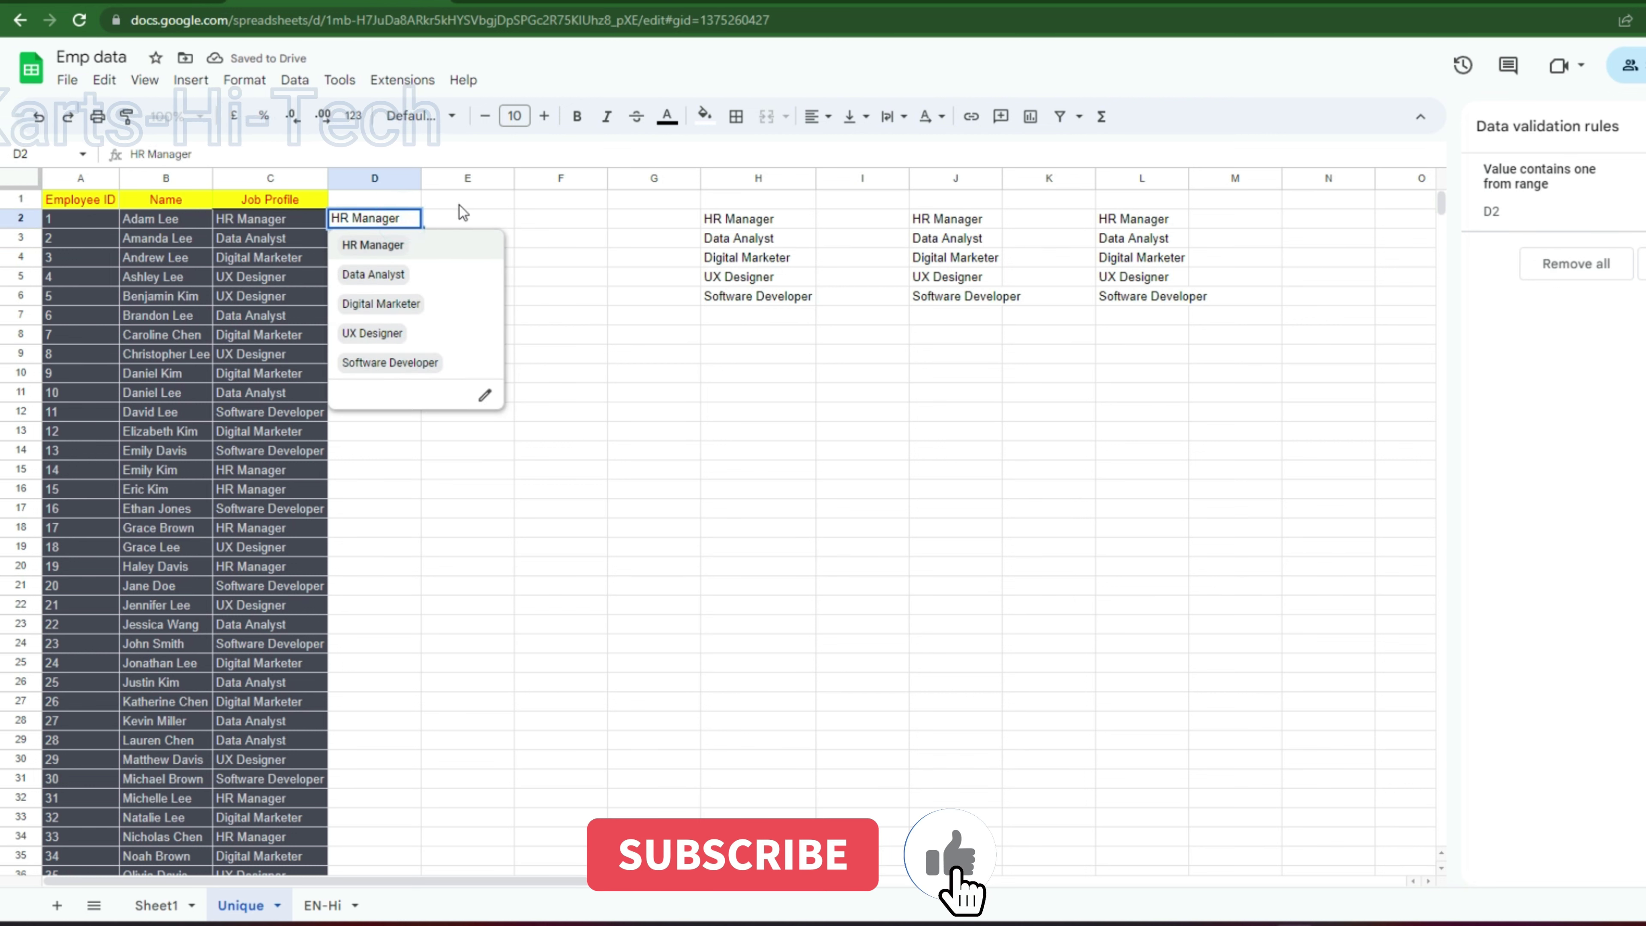
left_click(417, 222)
left_click_drag(421, 228, 404, 528)
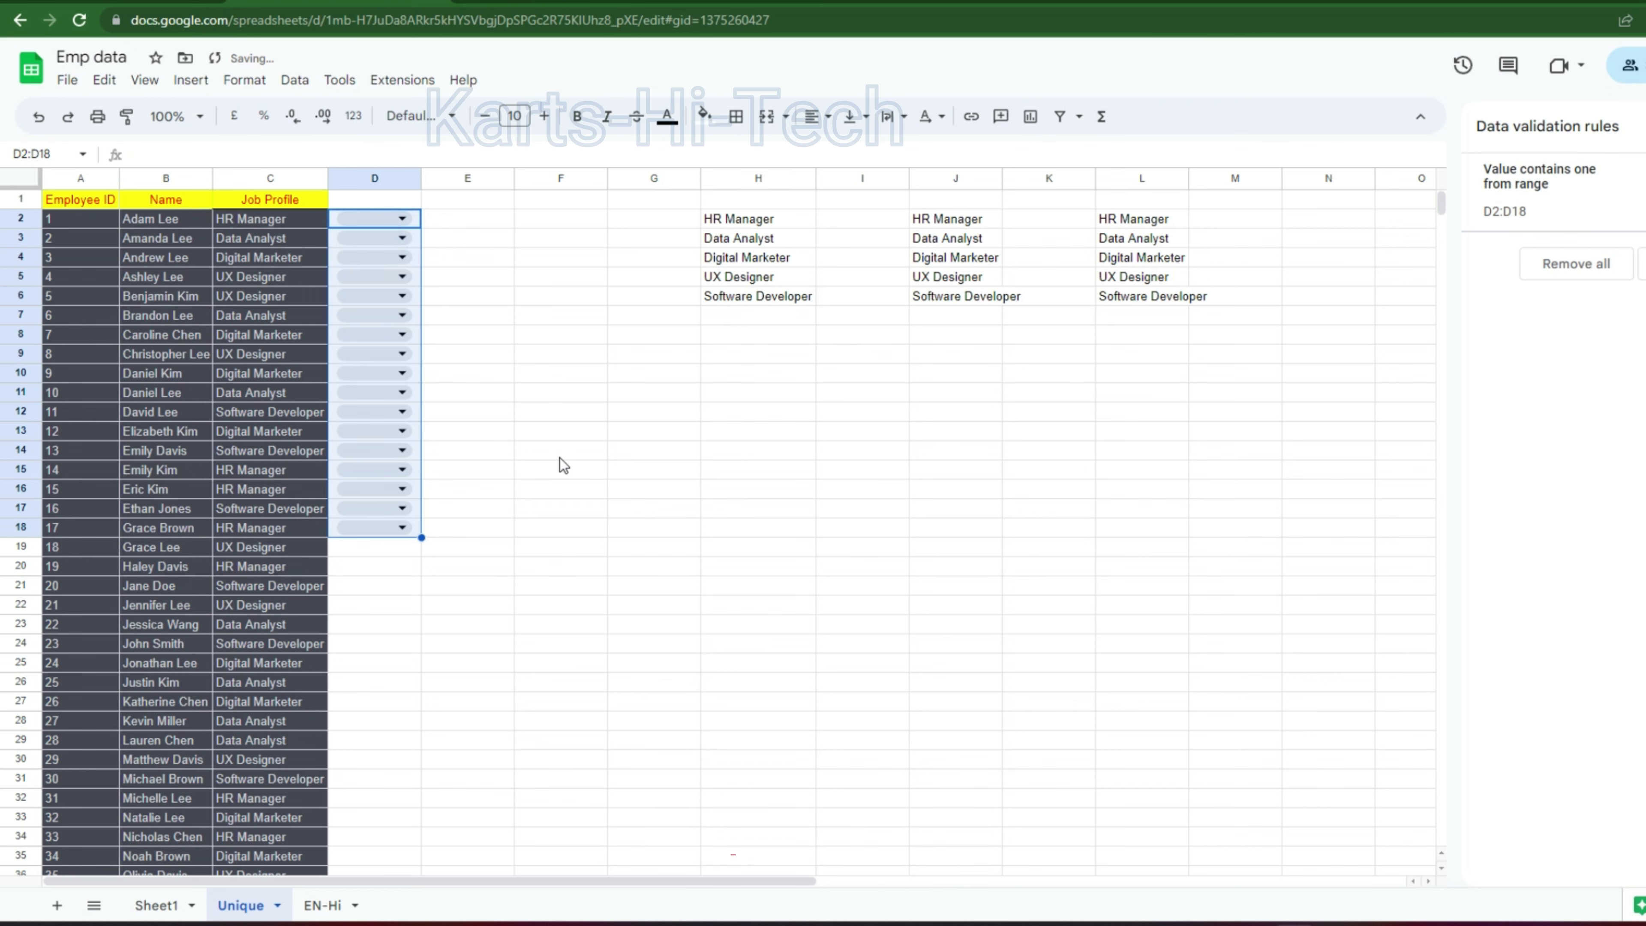
mouse_move(422, 538)
left_mouse_down()
mouse_move(426, 879)
mouse_move(427, 759)
left_mouse_up()
scroll(540, 679, "up", 5)
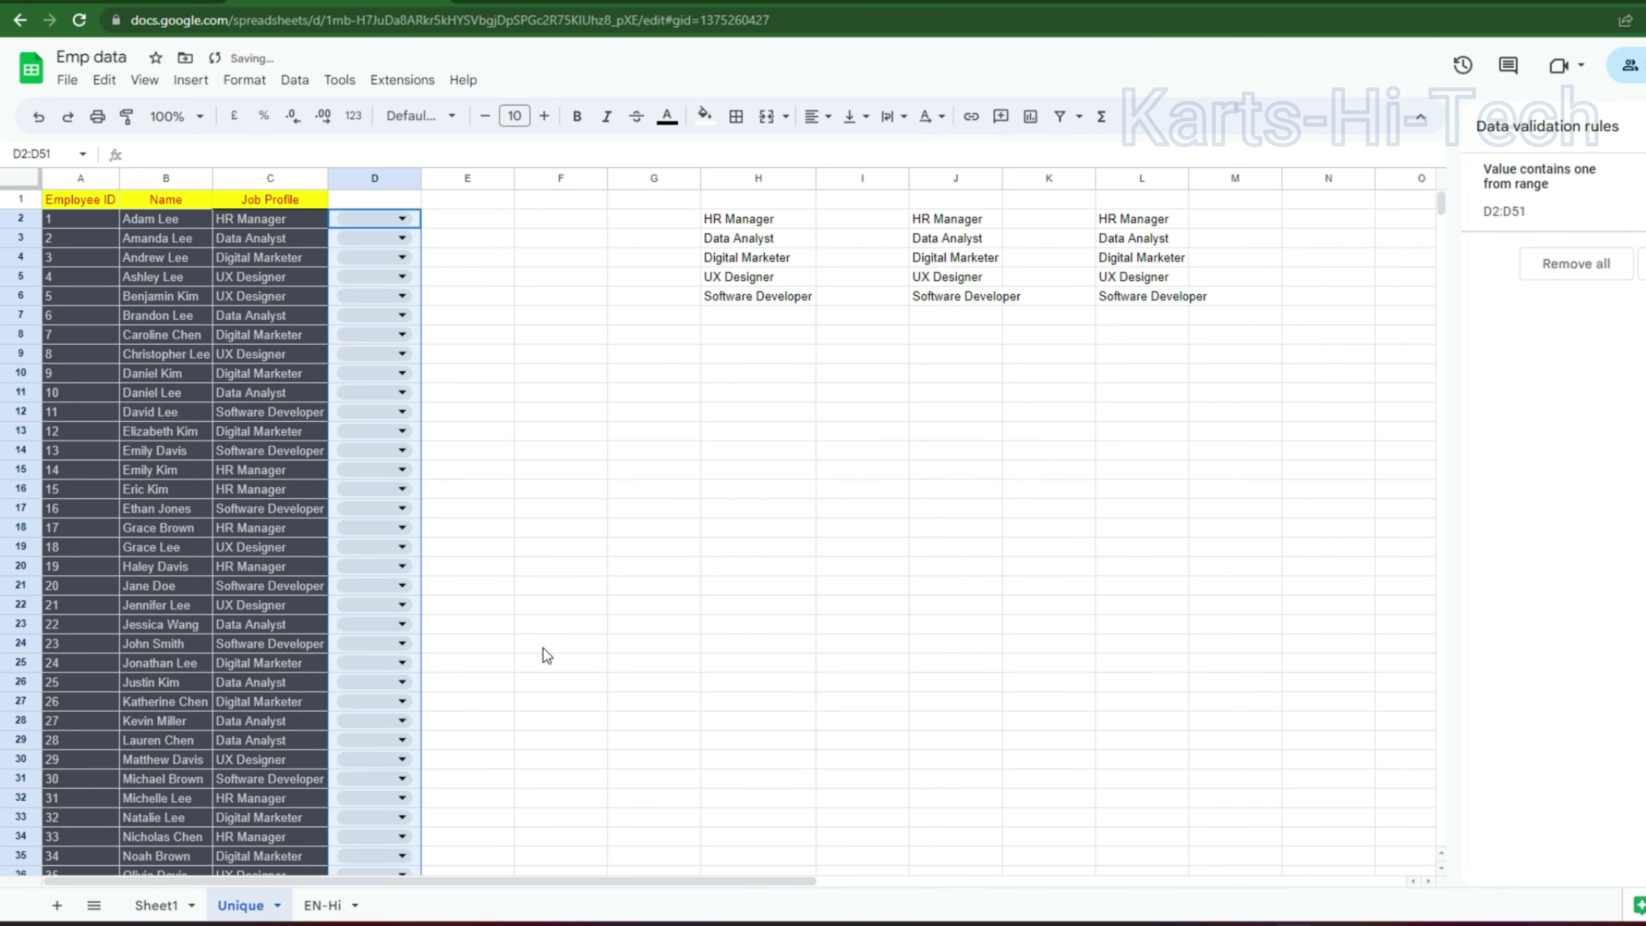
left_click(400, 225)
left_click(488, 221)
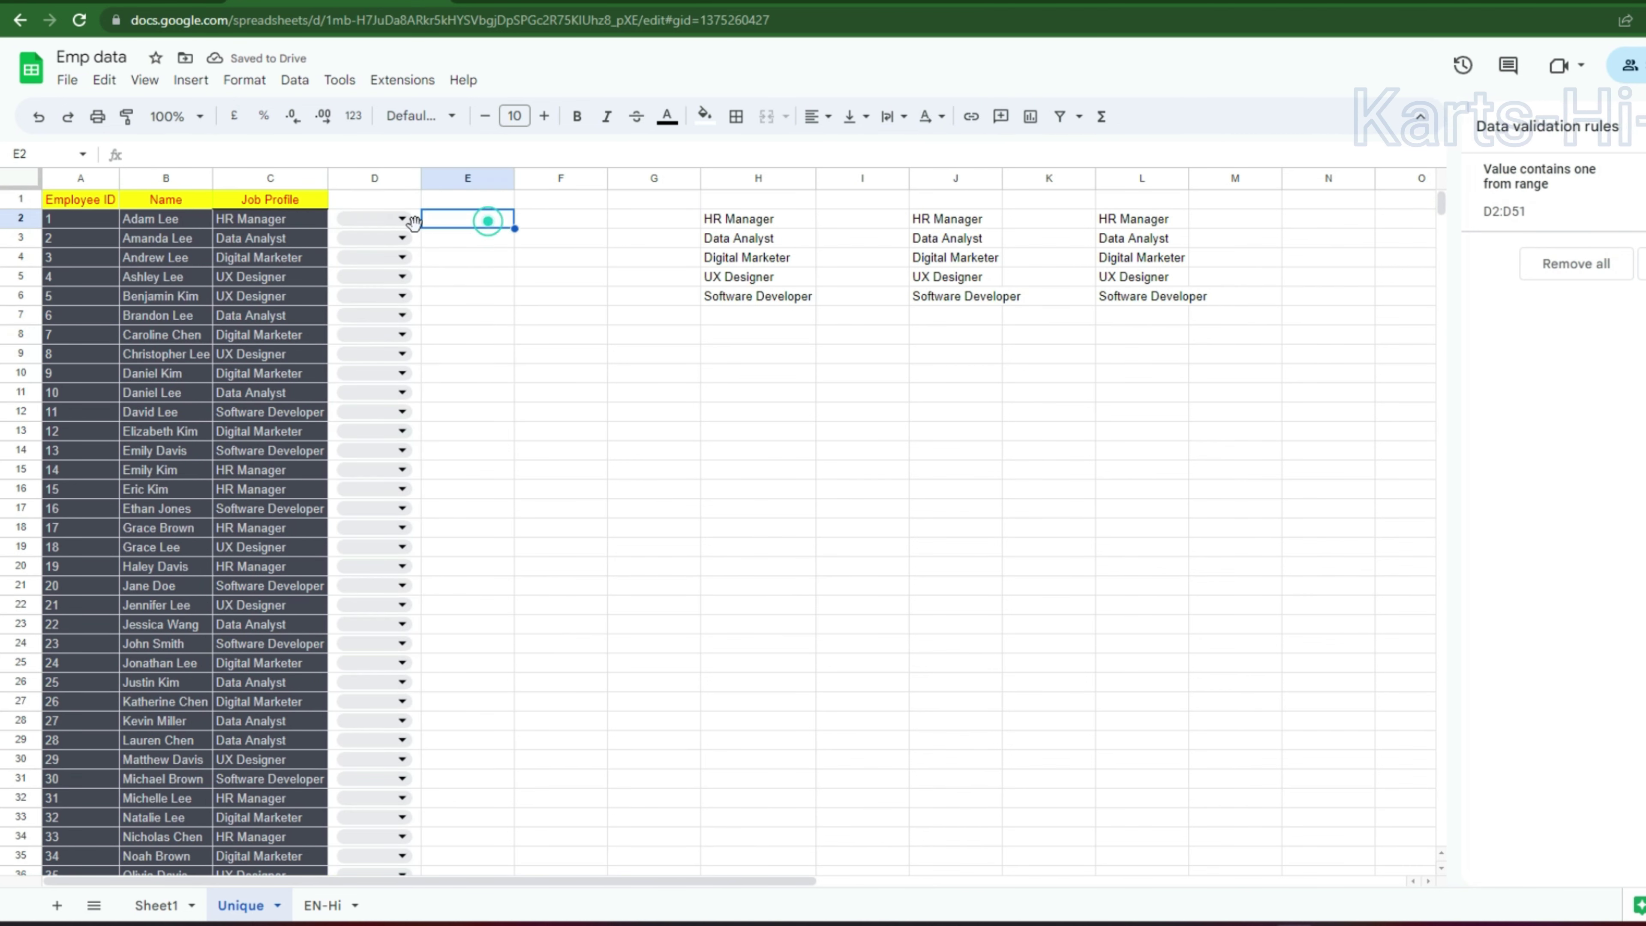
Delete the copied job lists in columns J to L
left_click_drag(862, 199, 1213, 305)
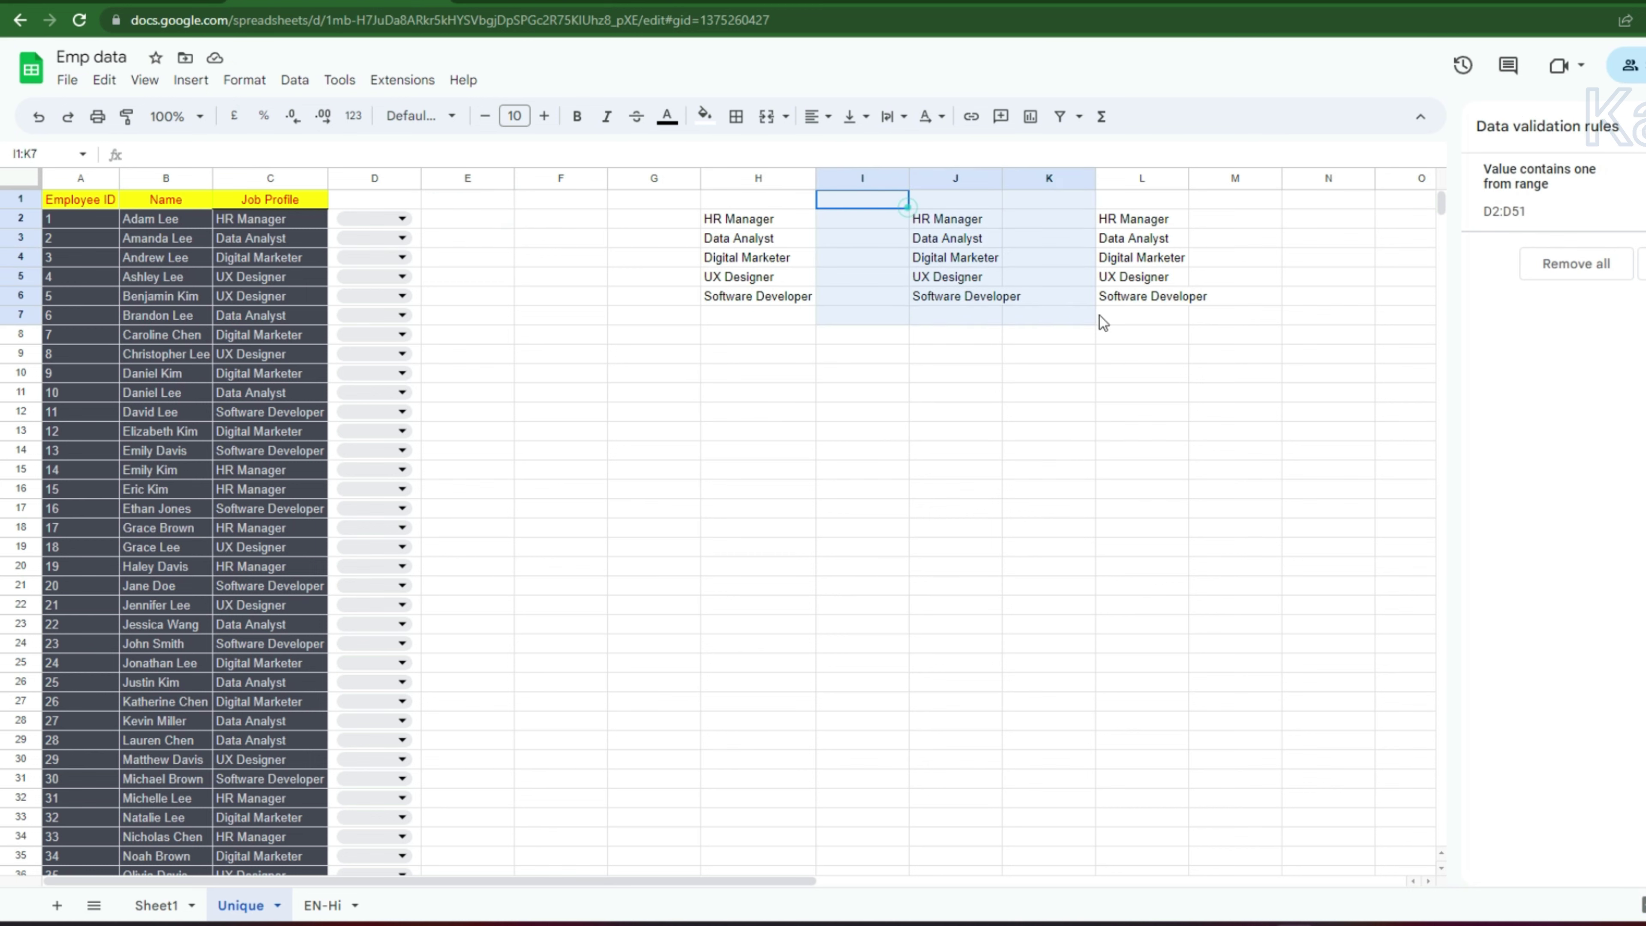
key("Delete")
left_click(847, 388)
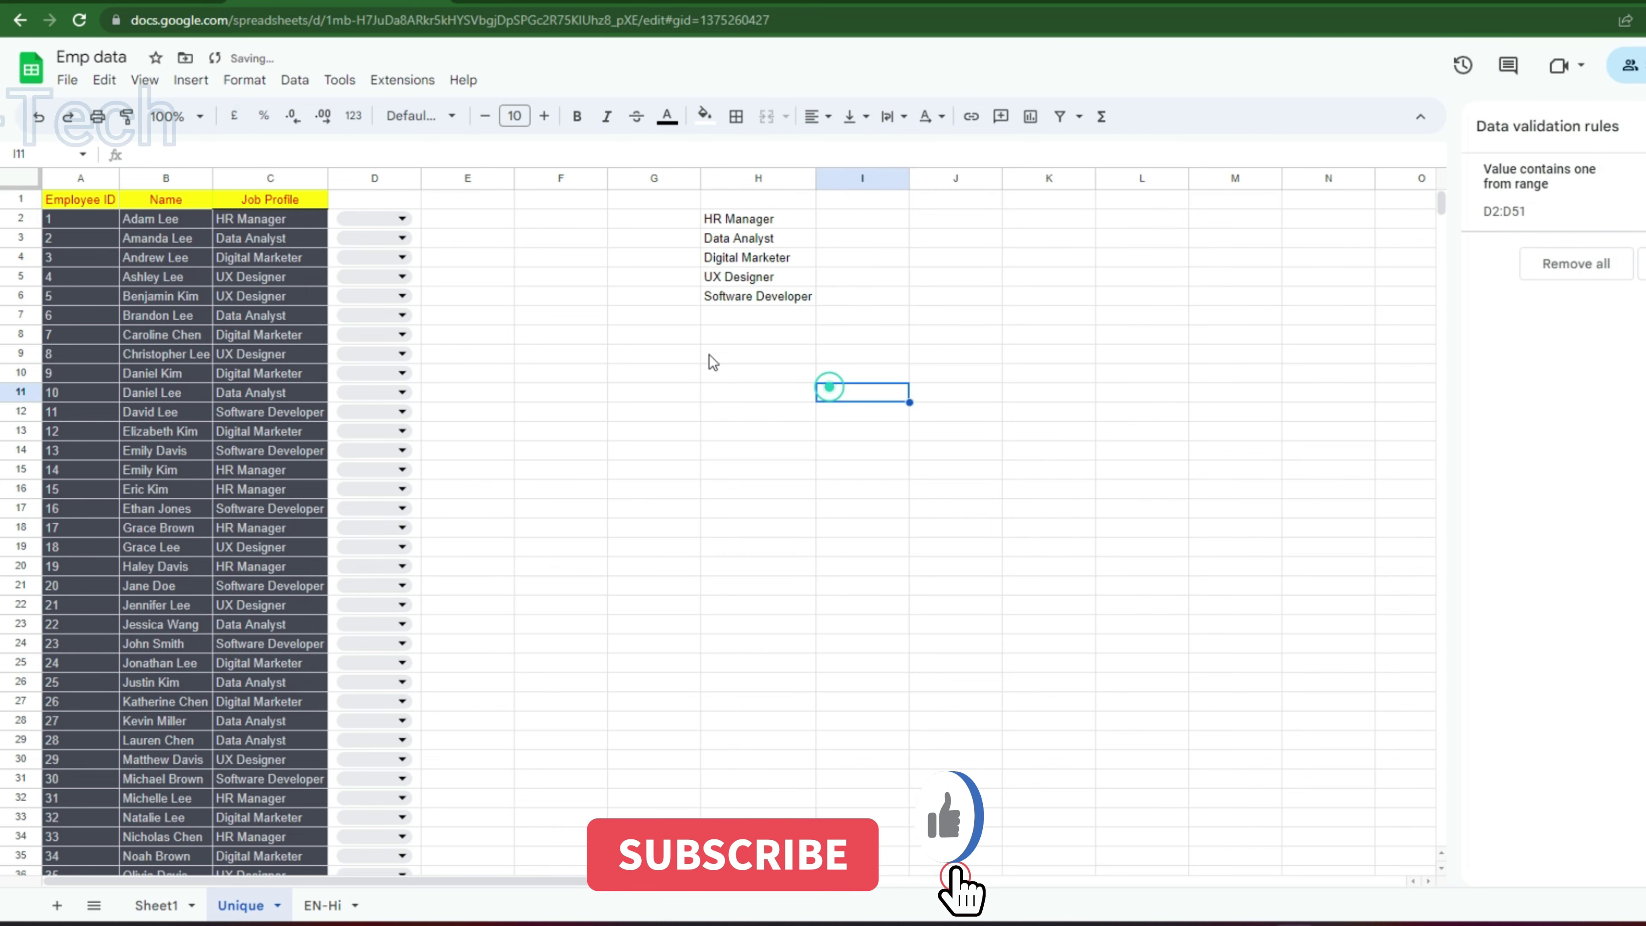
Add the new job profile IT in C52 and check the H2:H6 list
scroll(291, 389, "down", 1)
scroll(209, 769, "down", 3)
scroll(209, 769, "down", 3)
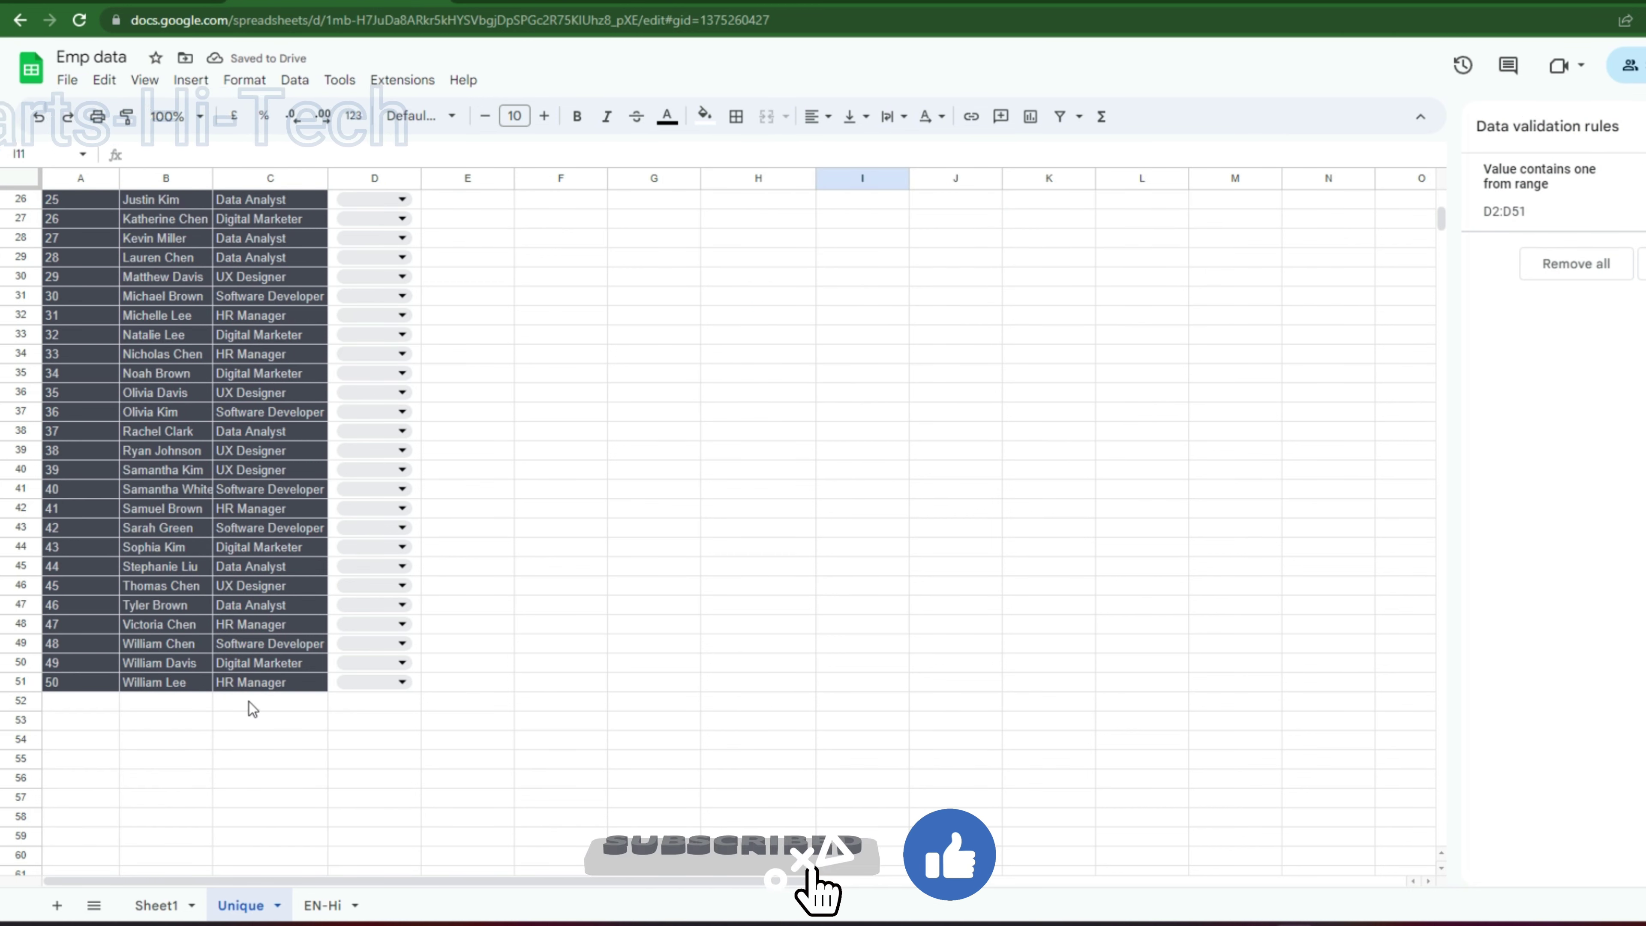
left_click(246, 702)
type("IT")
key("Return")
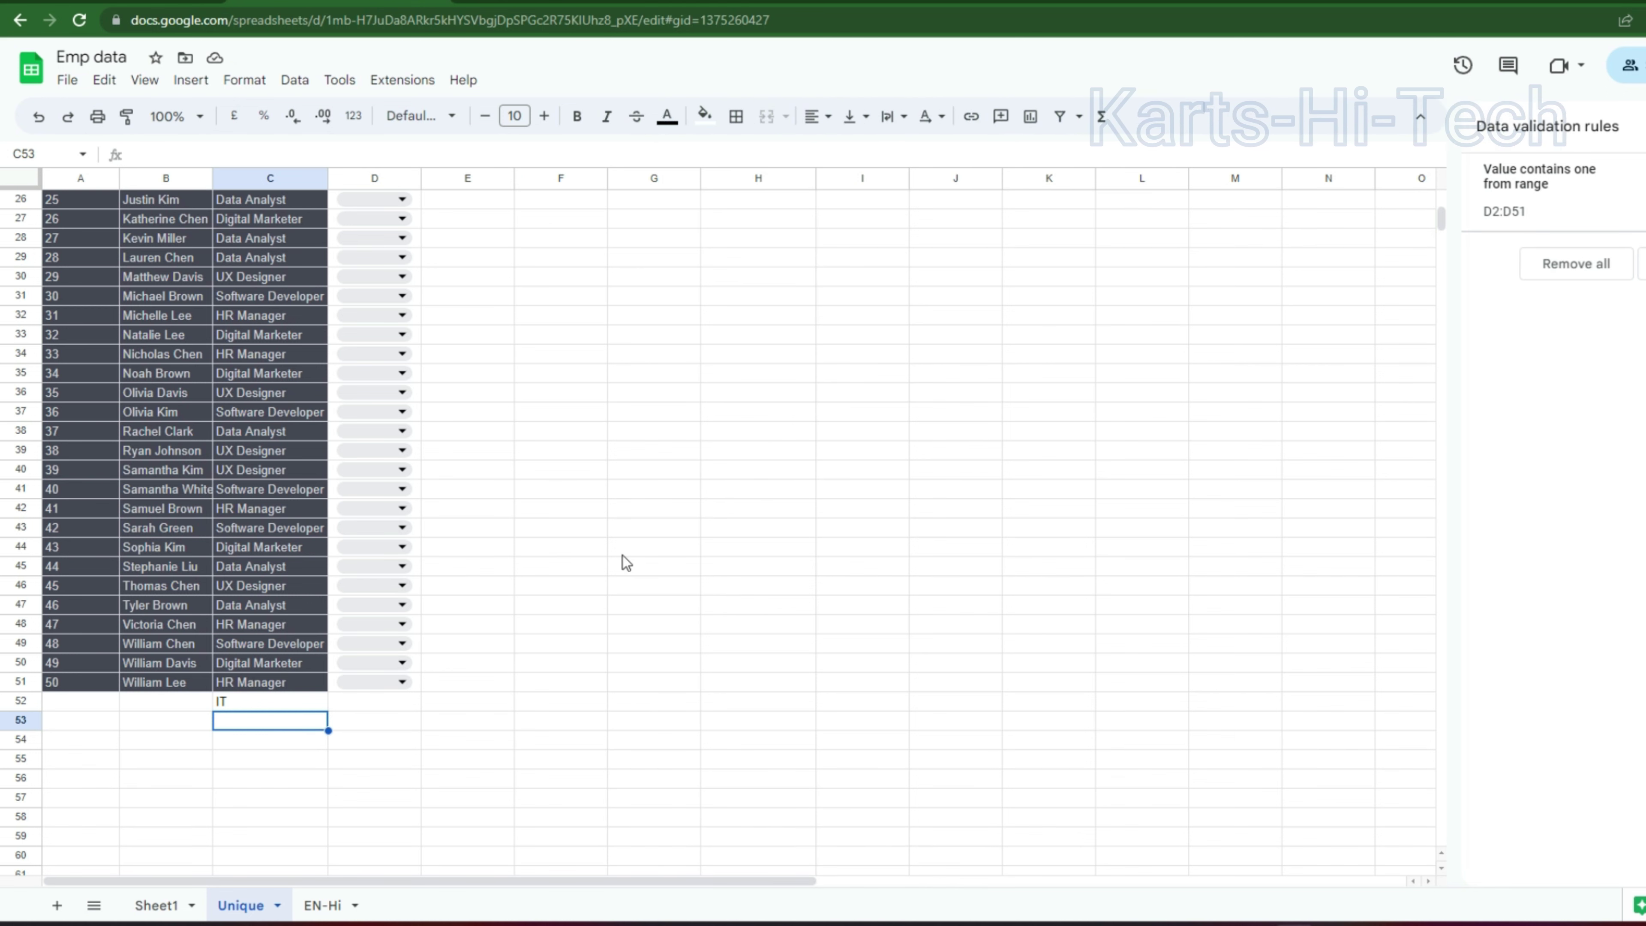
scroll(622, 556, "up", 8)
left_click_drag(730, 217, 738, 272)
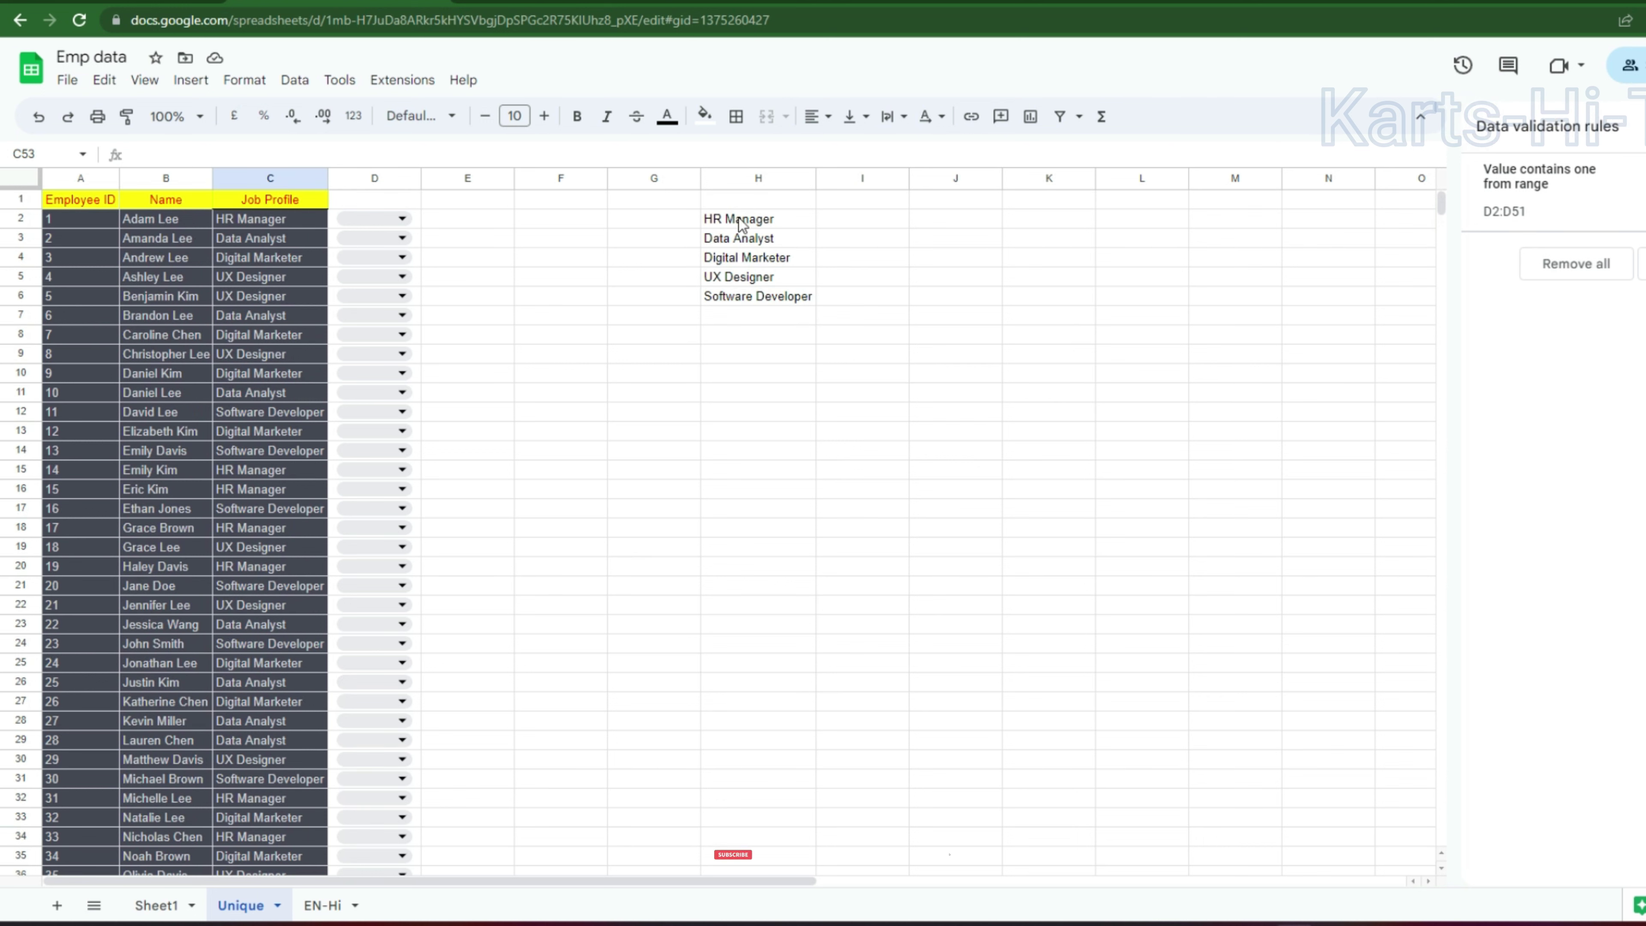
left_click(748, 336)
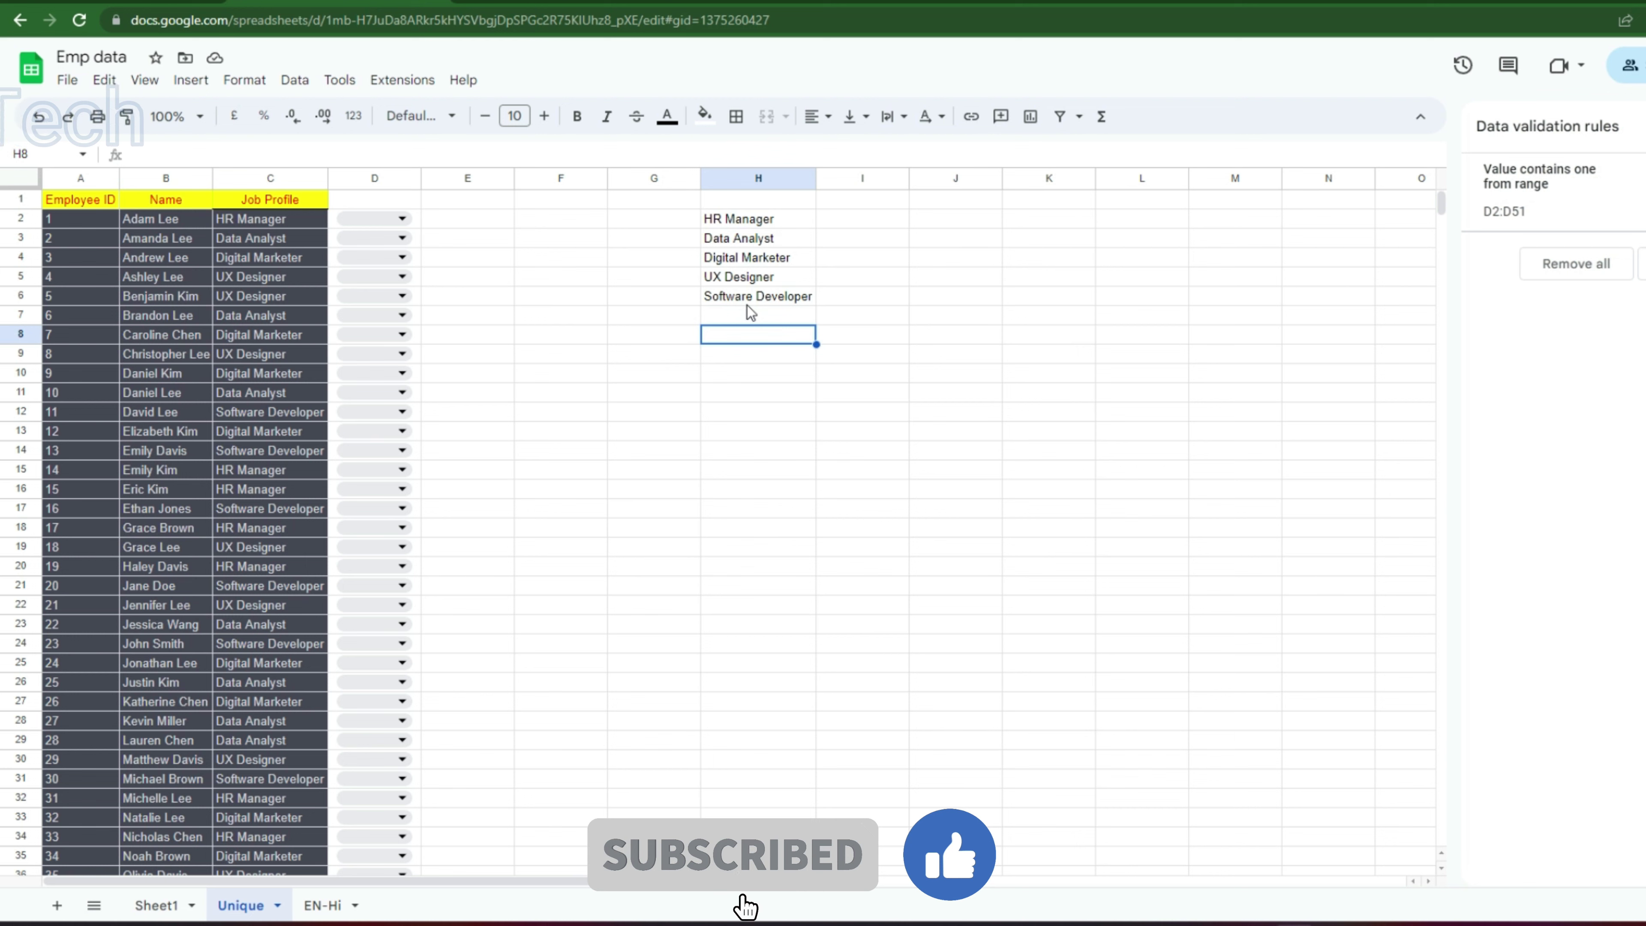
Change H2's formula to =UNIQUE(C2:C,,) so IT appears in H7
left_click(746, 219)
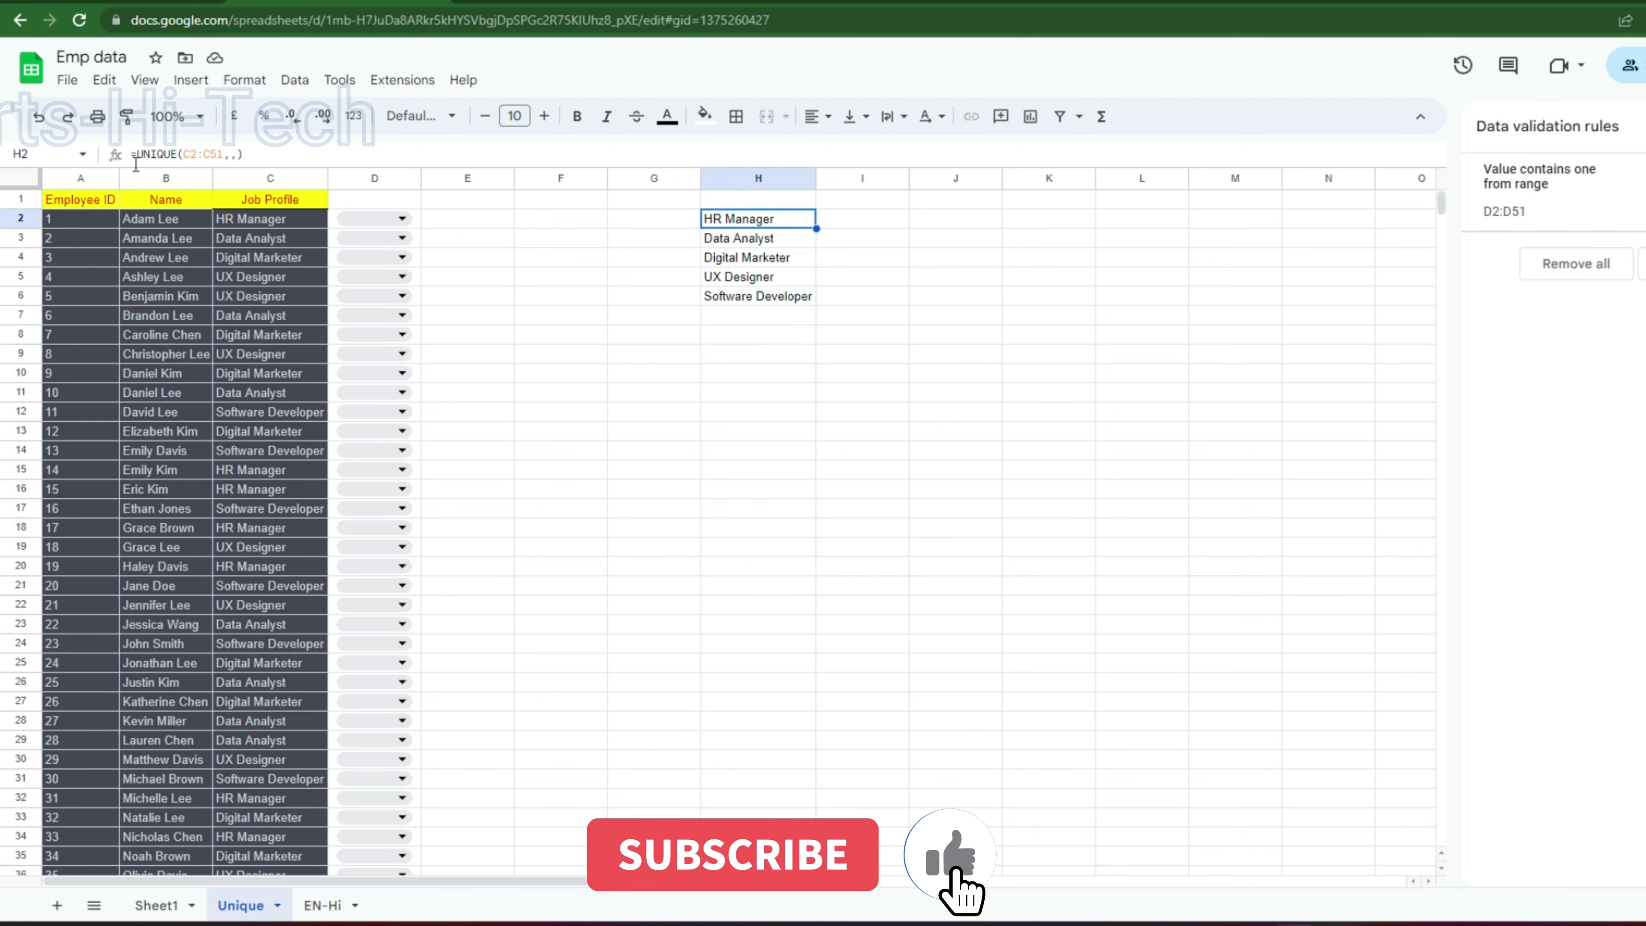
left_click(221, 154)
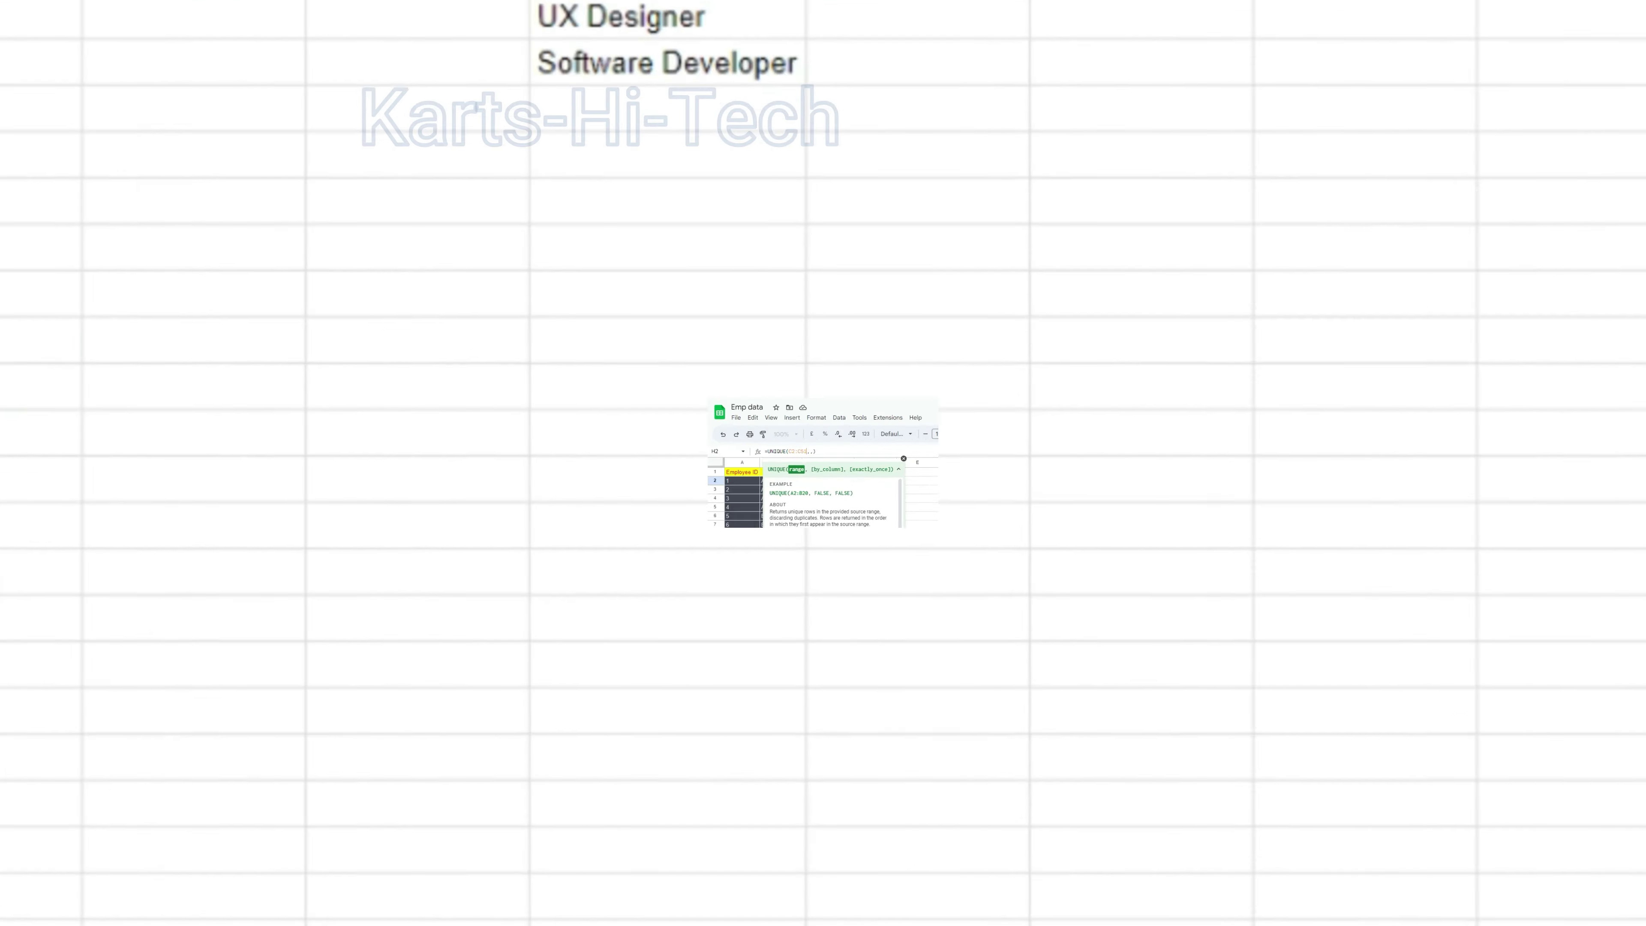
key("BackSpace")
key("BackSpace")
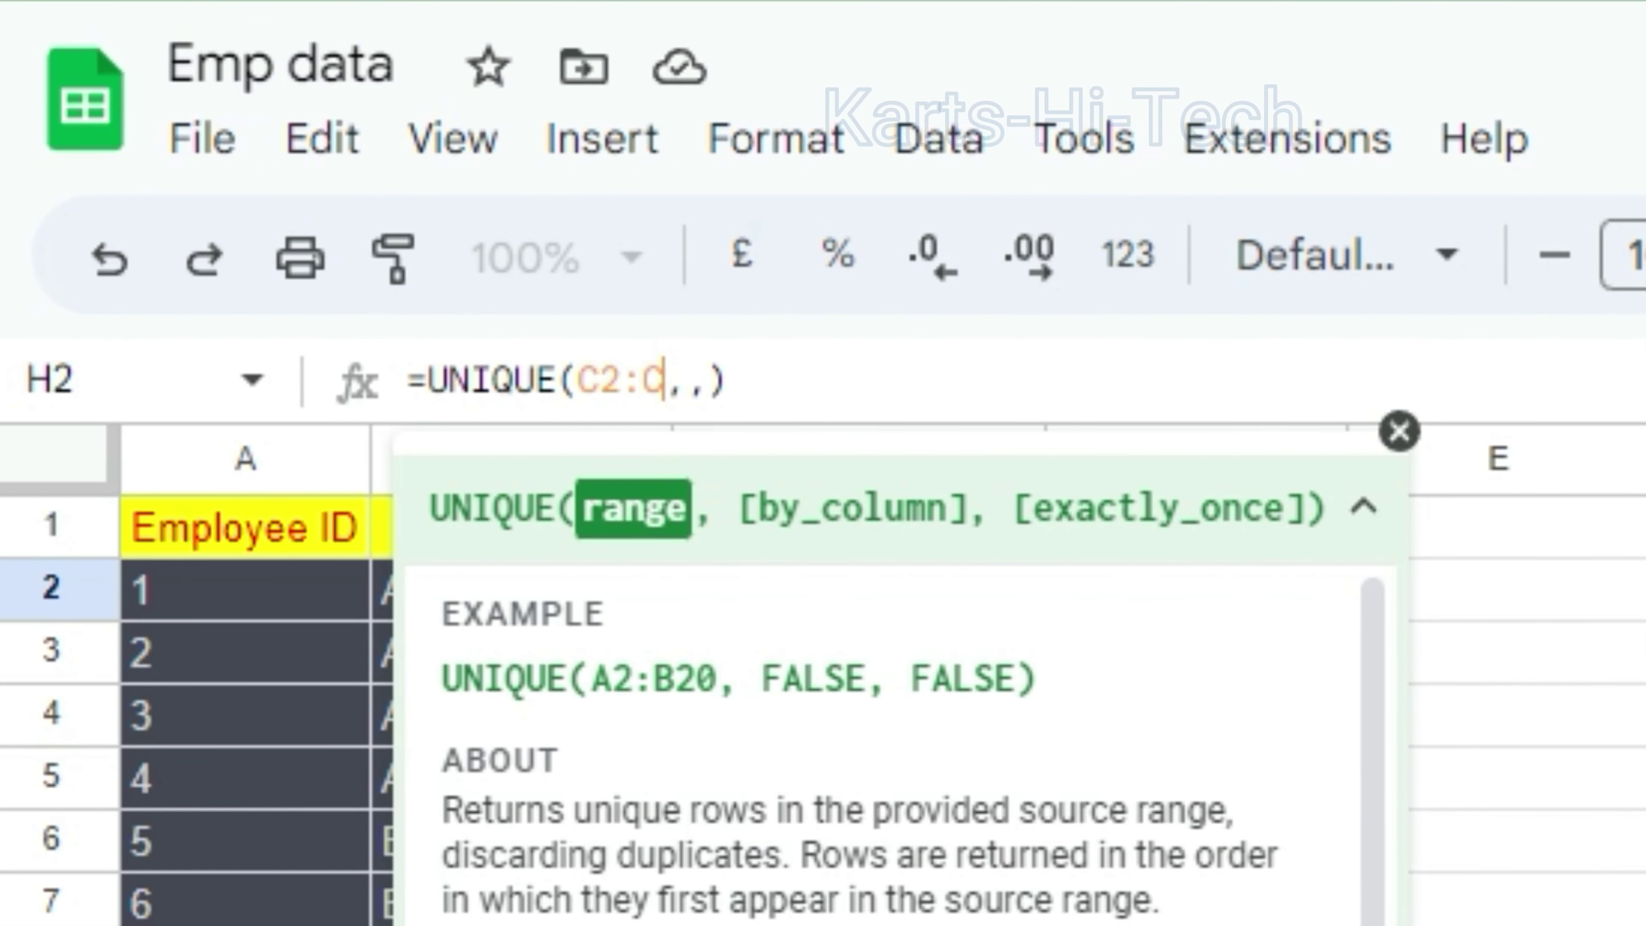
key("Return")
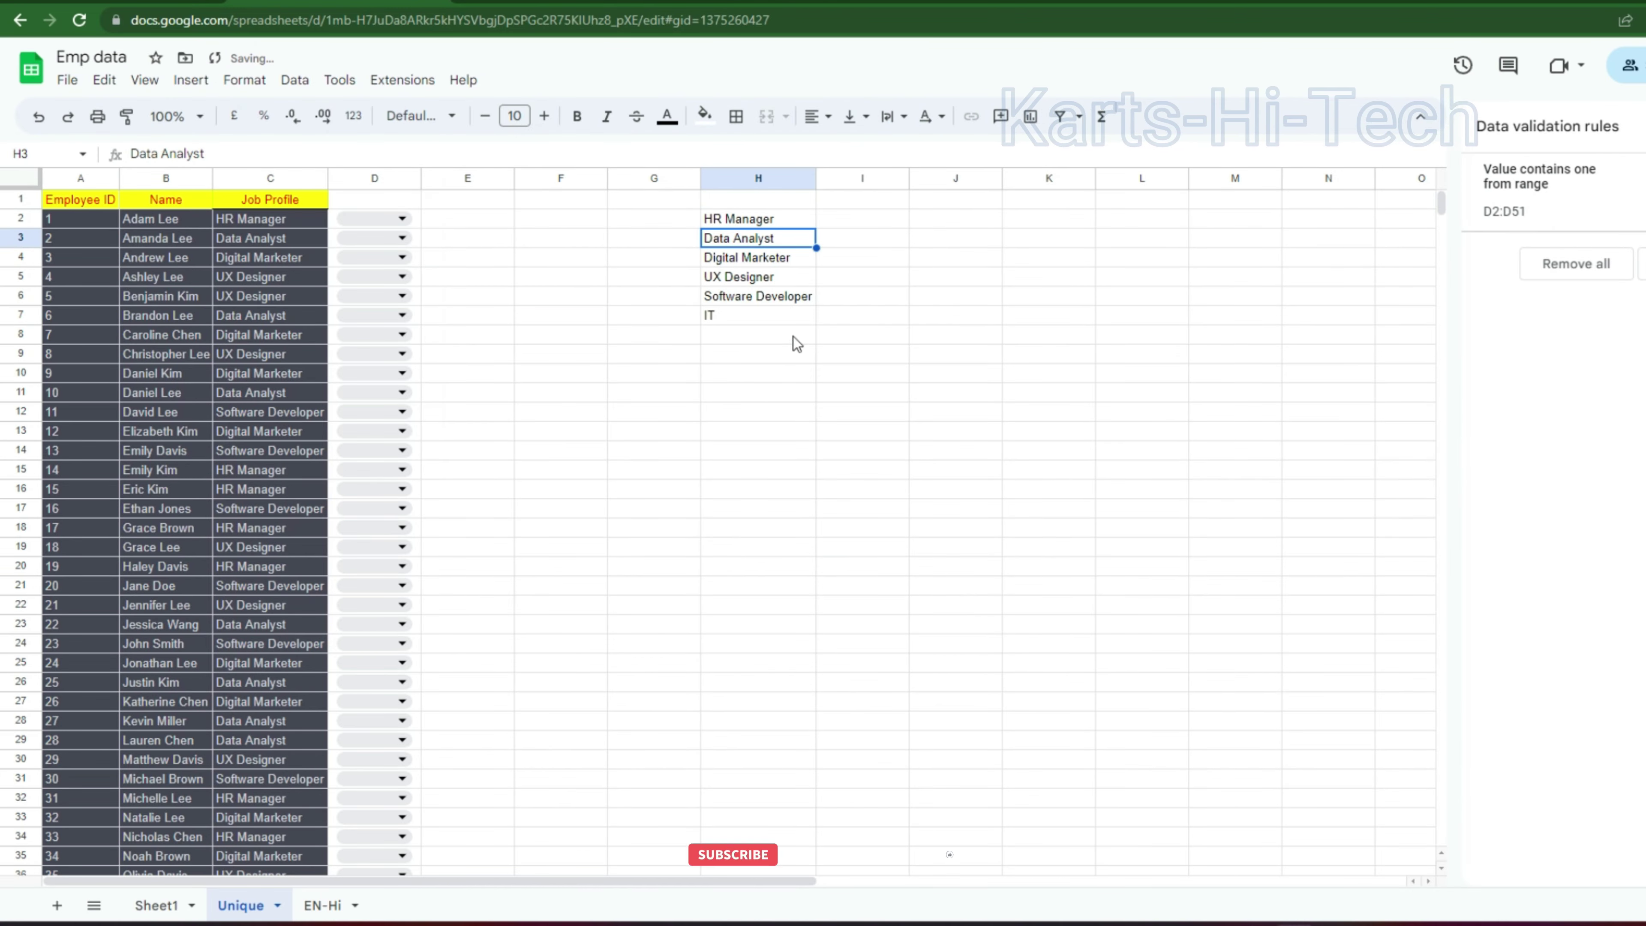
left_click(750, 315)
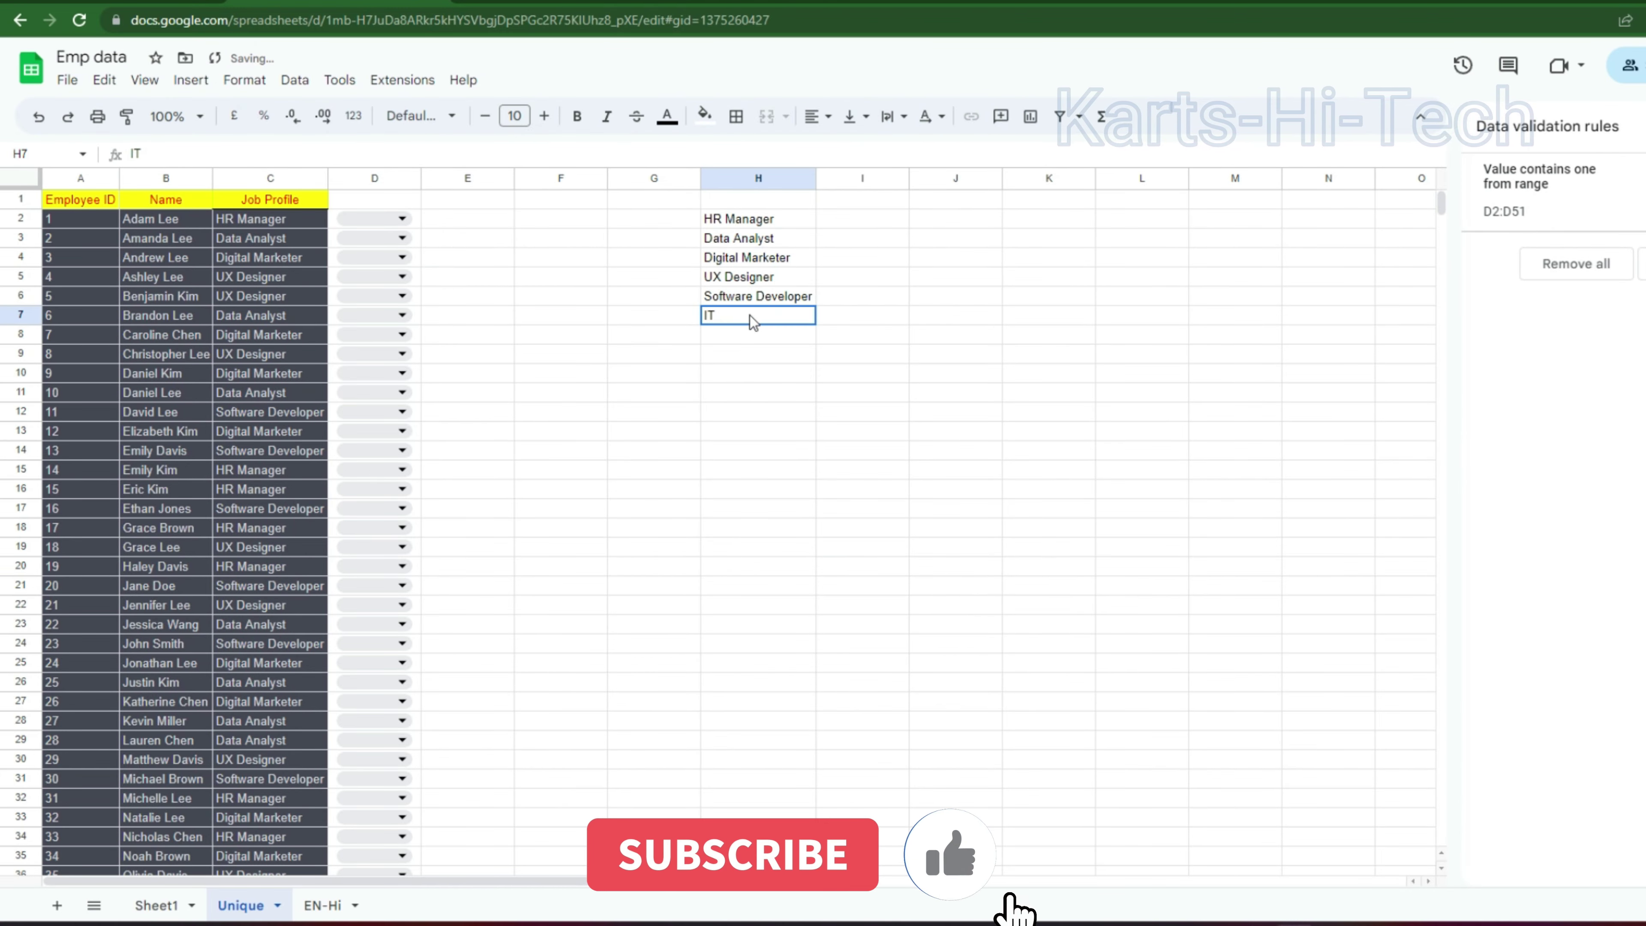
scroll(216, 642, "down", 5)
scroll(216, 642, "down", 6)
Add Operations in C53 and Project in C54, then check D2's drop-down options
scroll(232, 500, "down", 1)
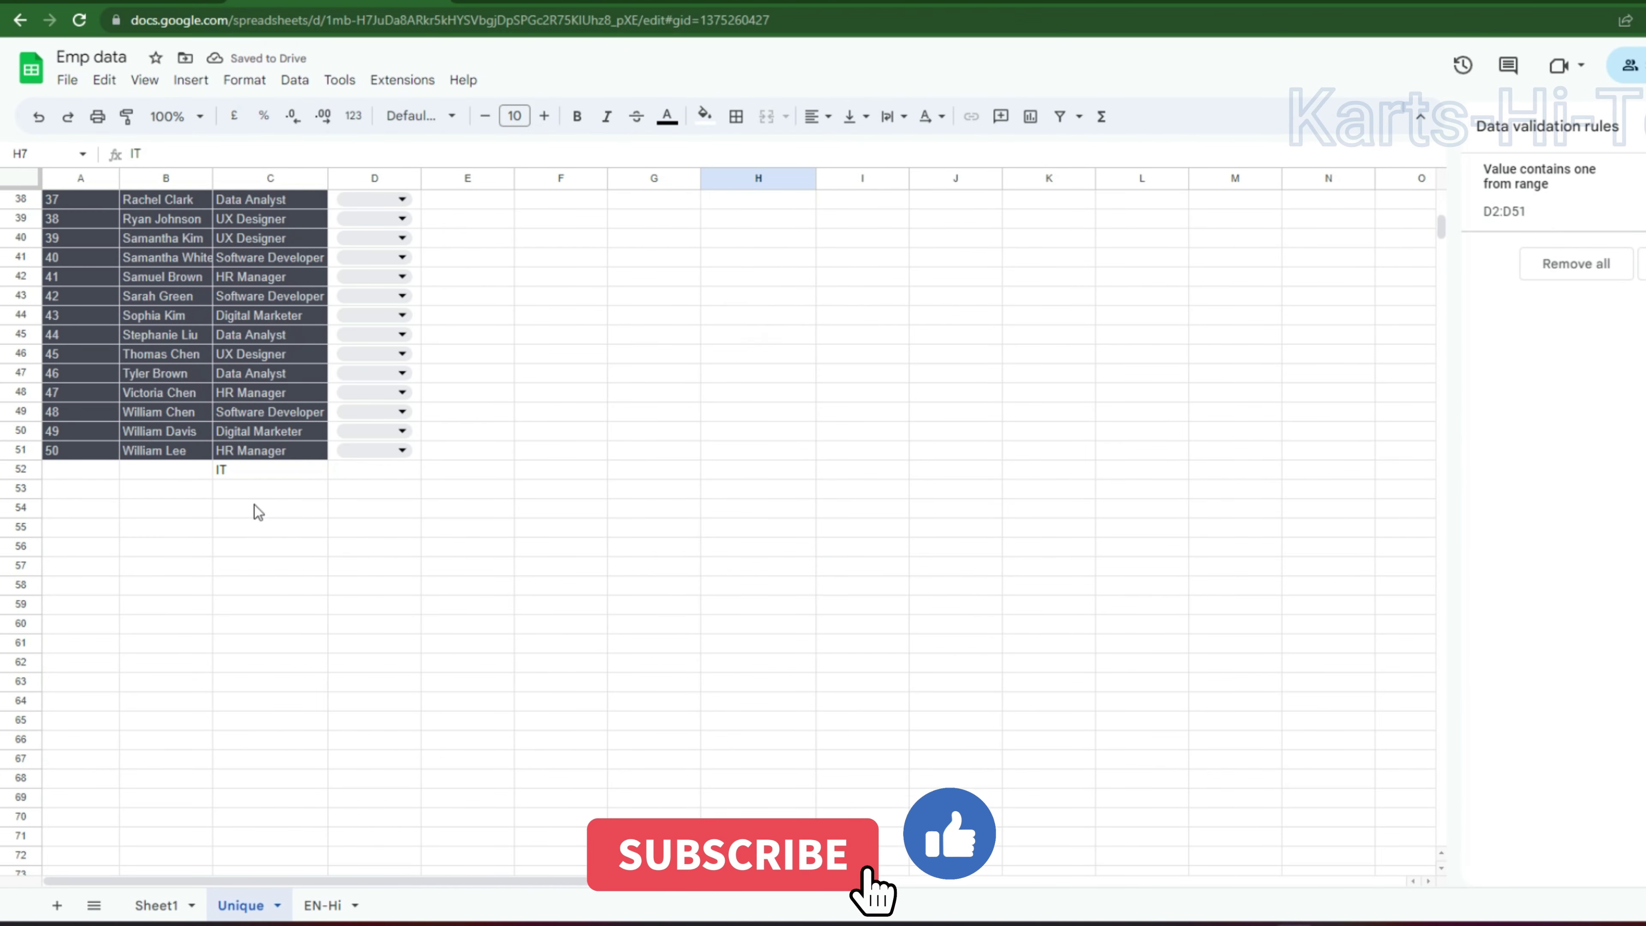
left_click(254, 492)
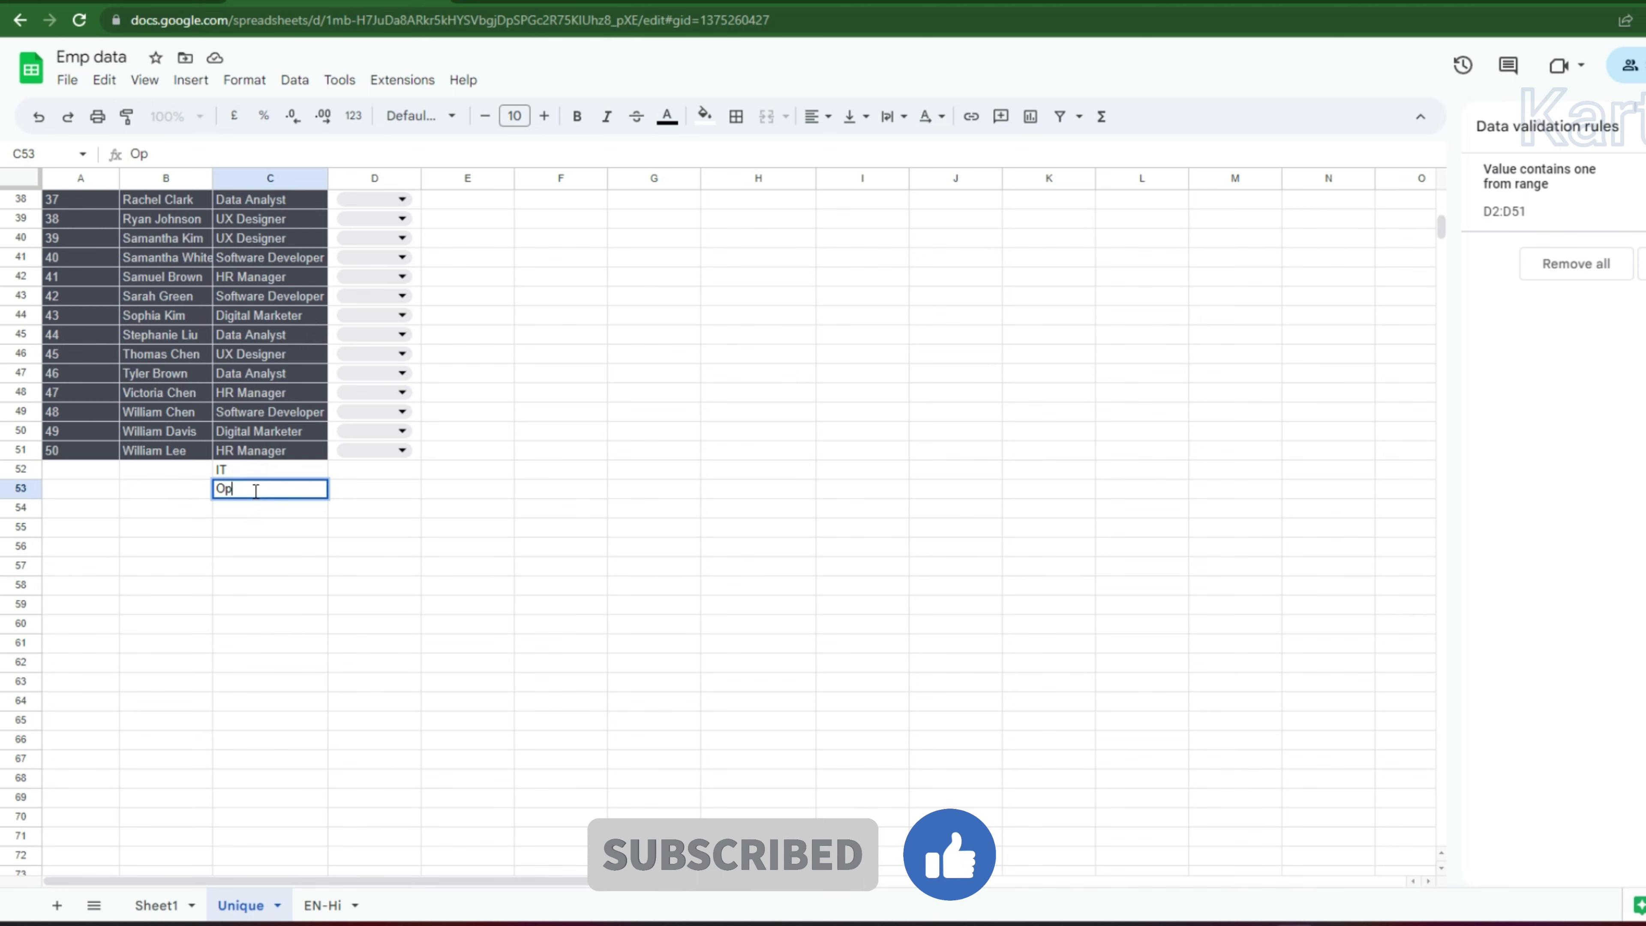
type("erations")
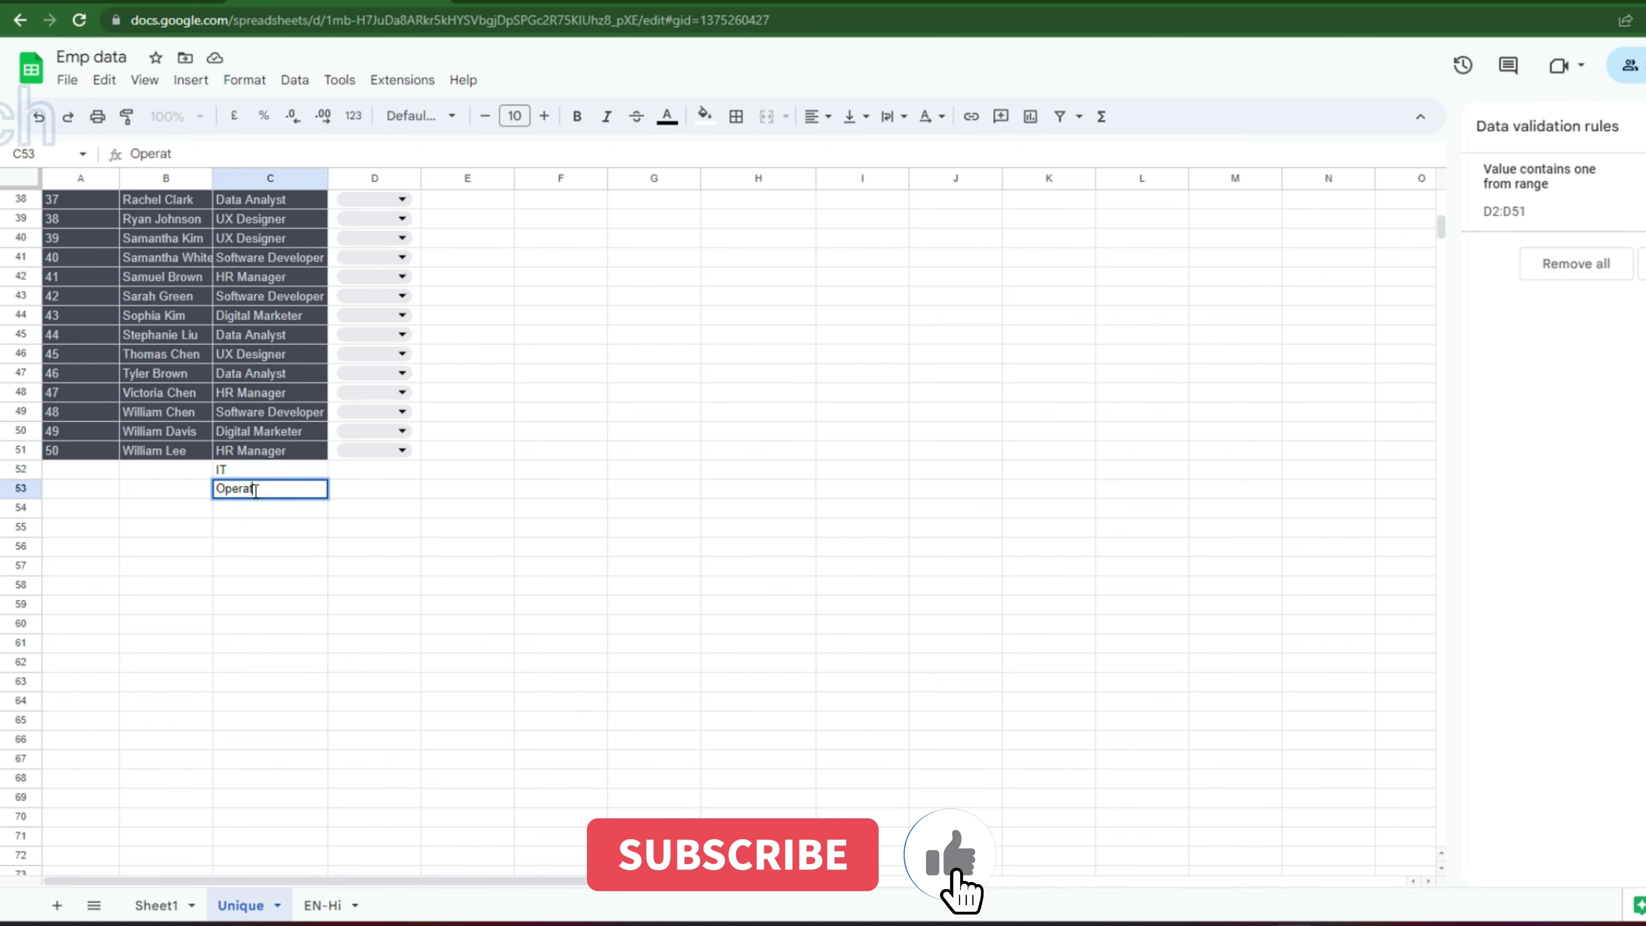
key("Return")
type("Project")
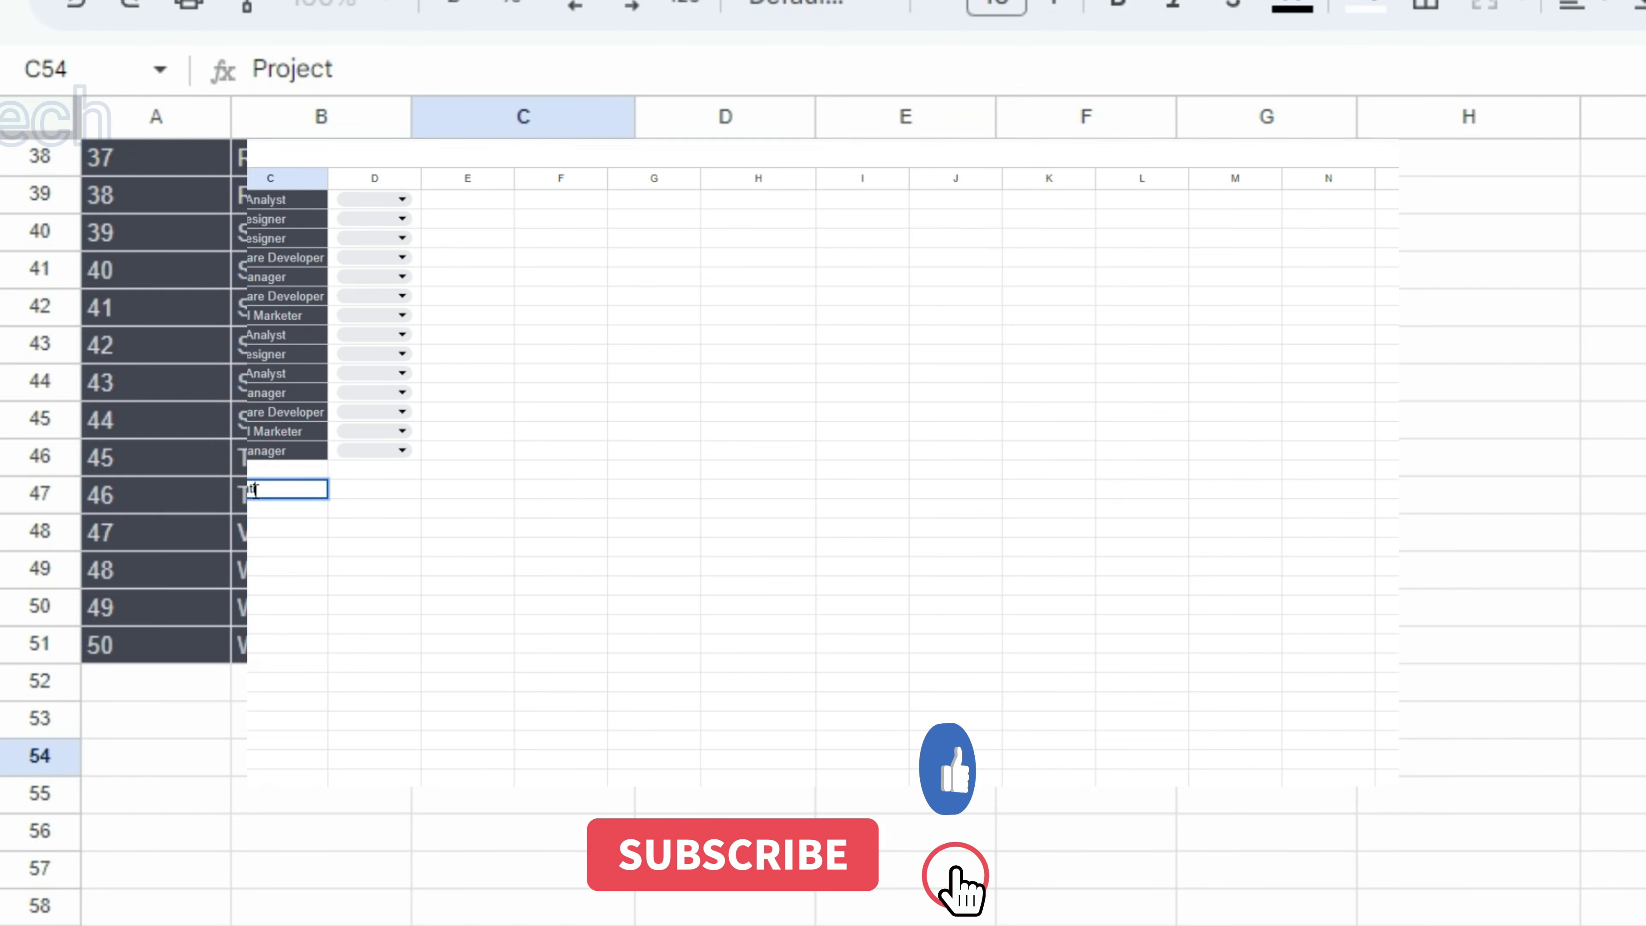
key("Return")
left_click(235, 493)
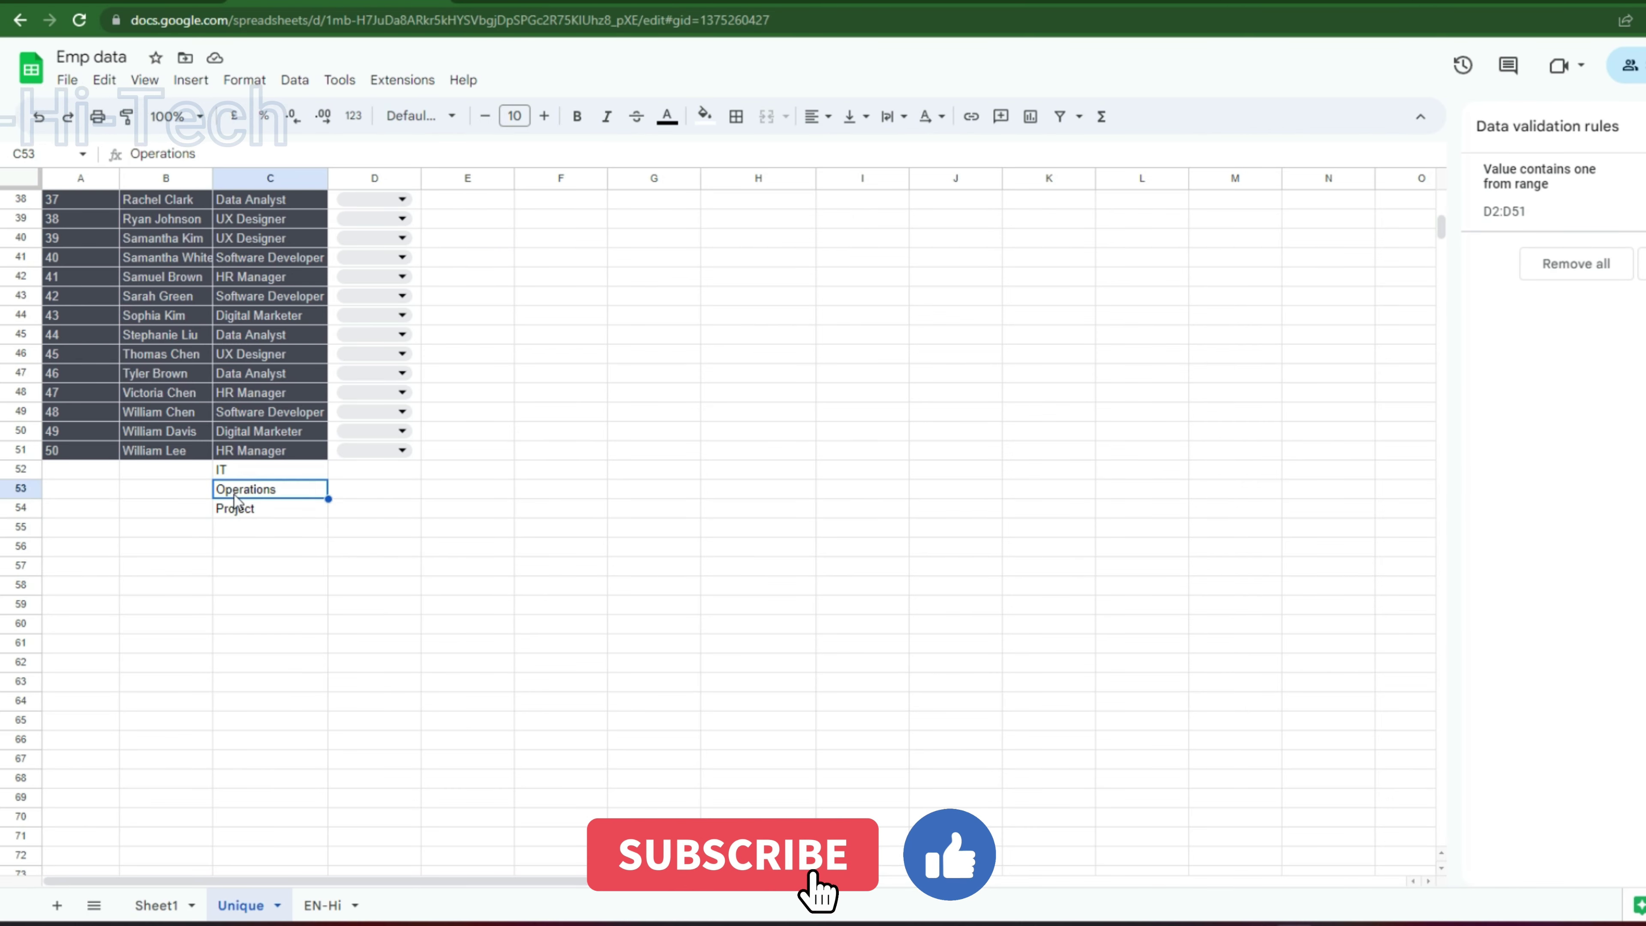
left_click_drag(235, 499, 235, 509)
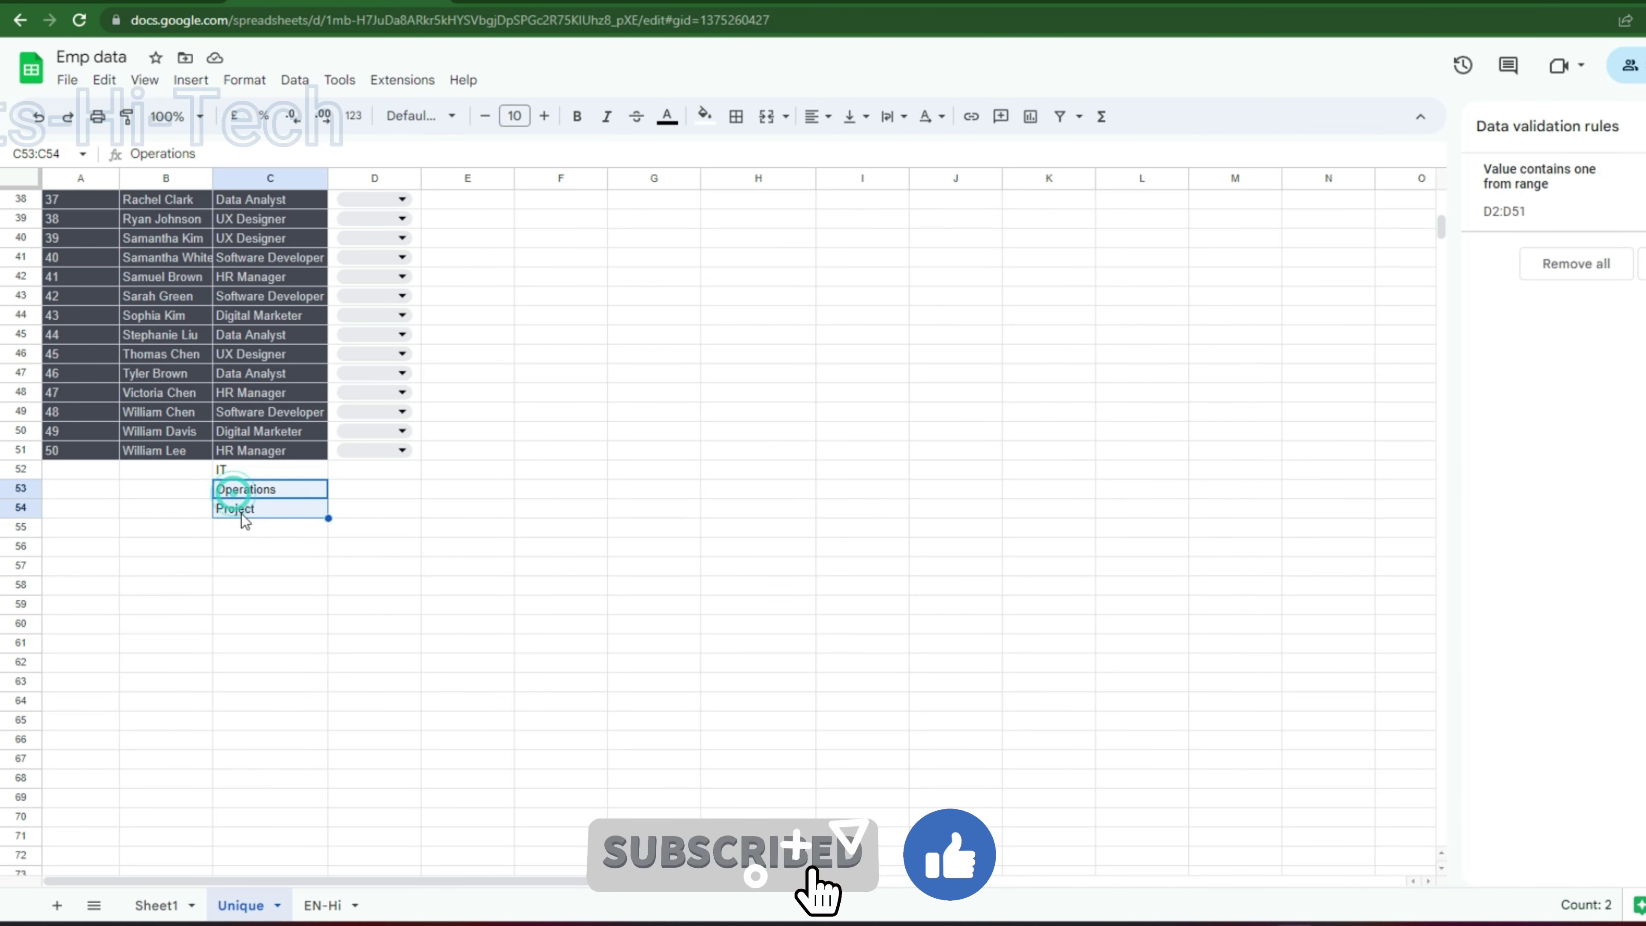
scroll(891, 543, "up", 10)
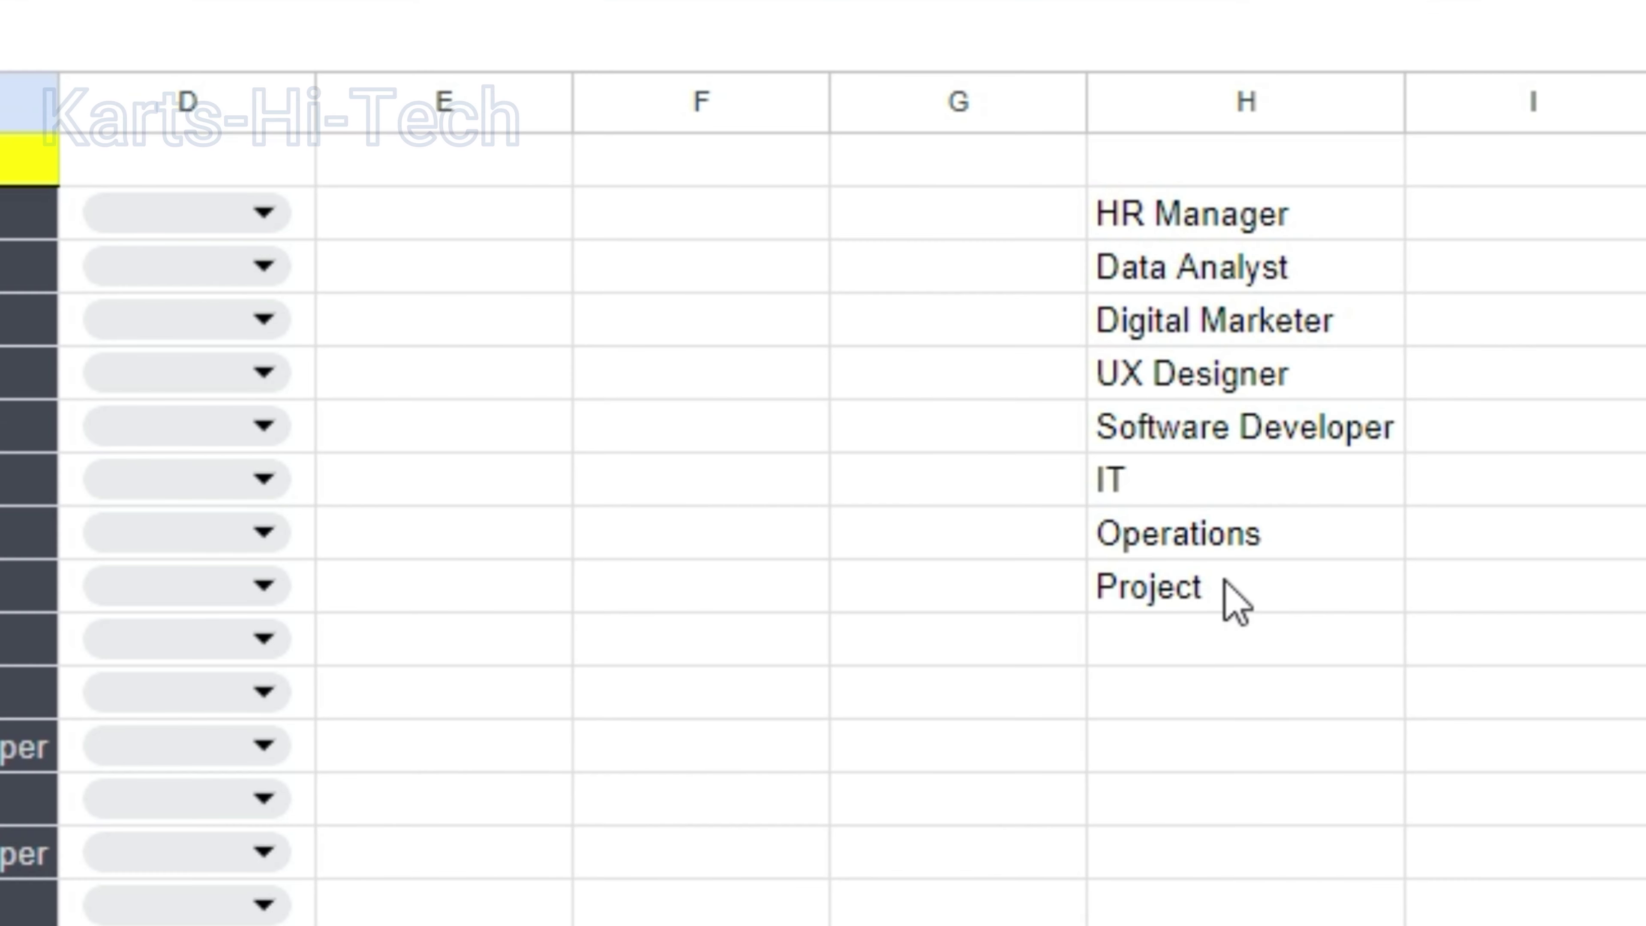
left_click_drag(1209, 532, 1199, 587)
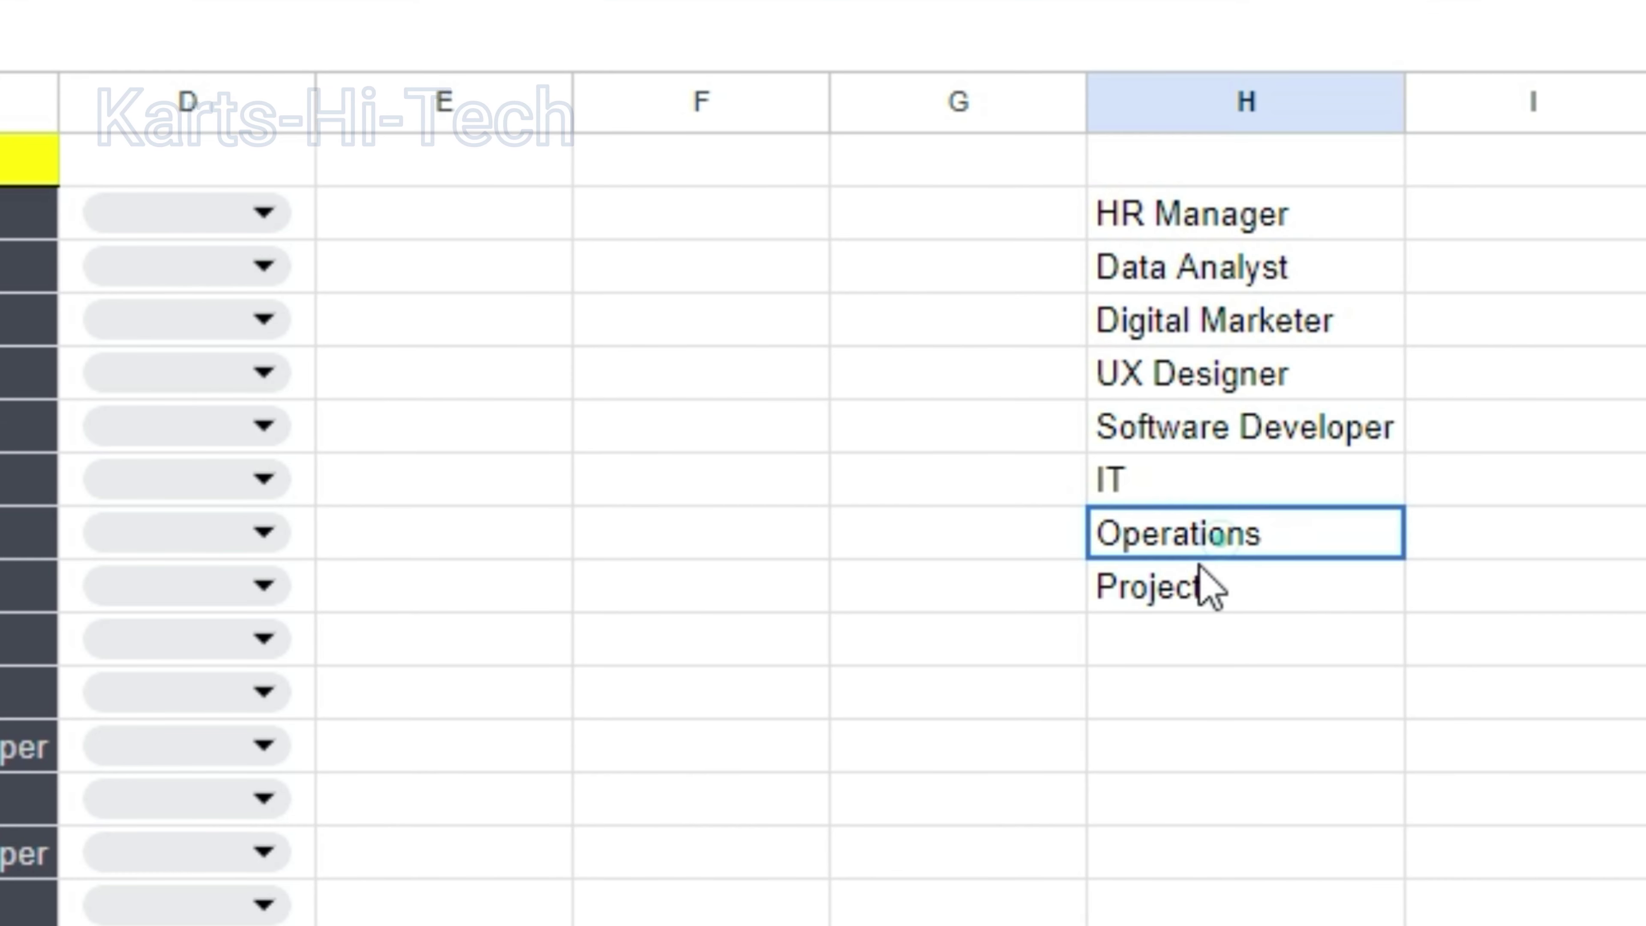
left_click(1190, 648)
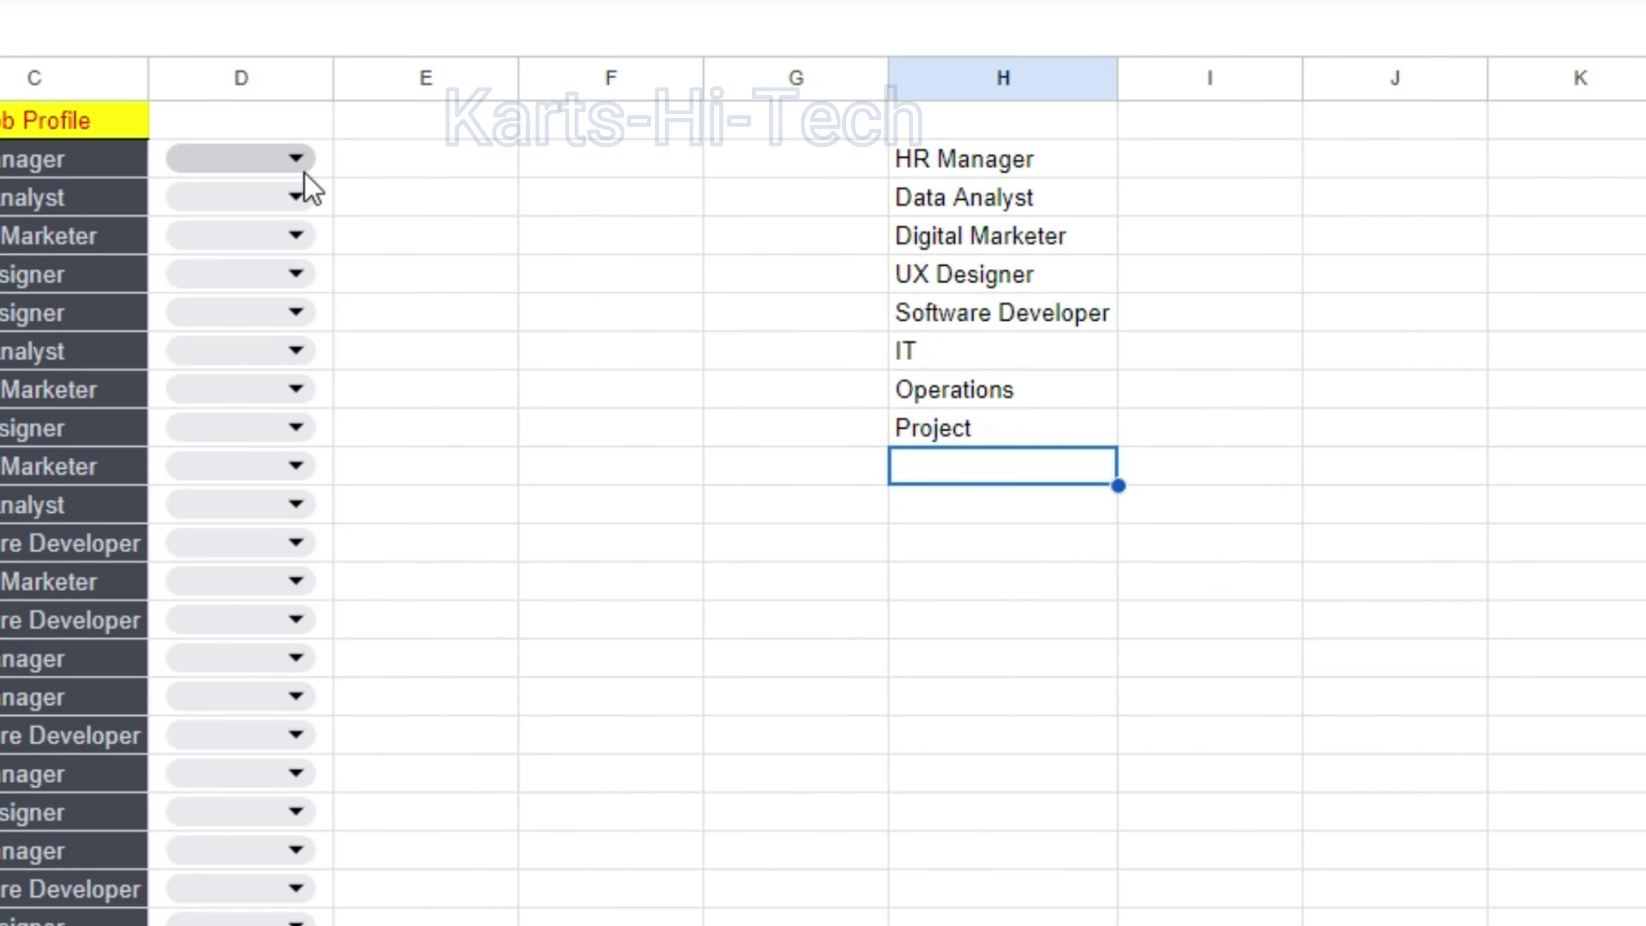
left_click(304, 162)
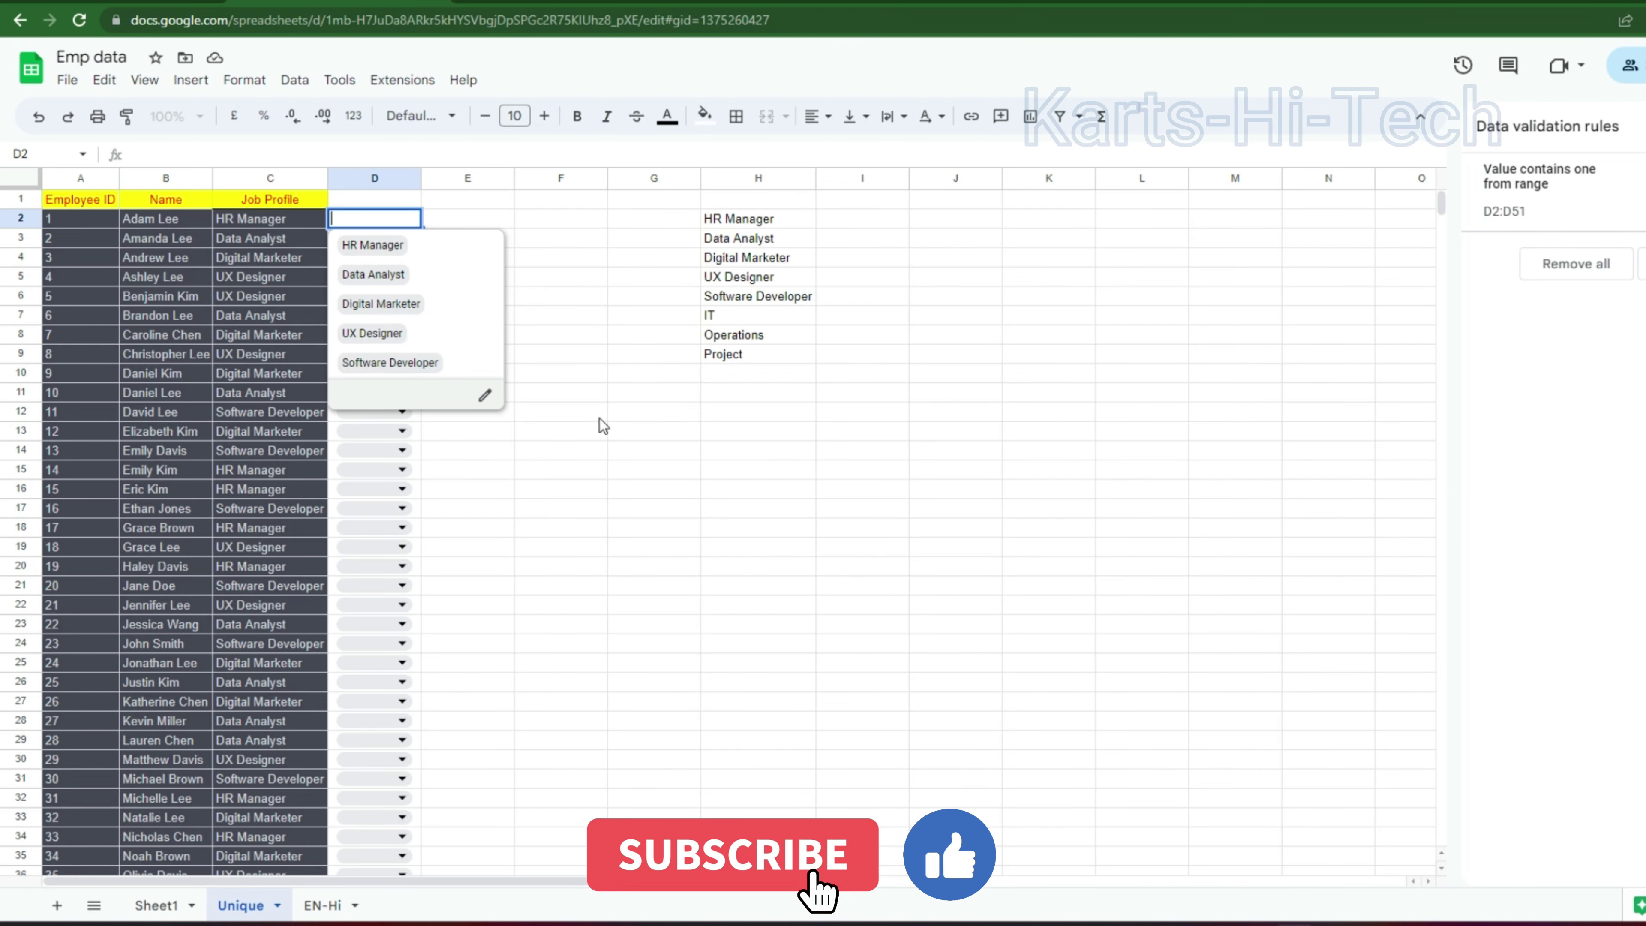
Change the drop-down source range to =Unique!$H$2:H and apply it to all drop-downs
left_click(481, 400)
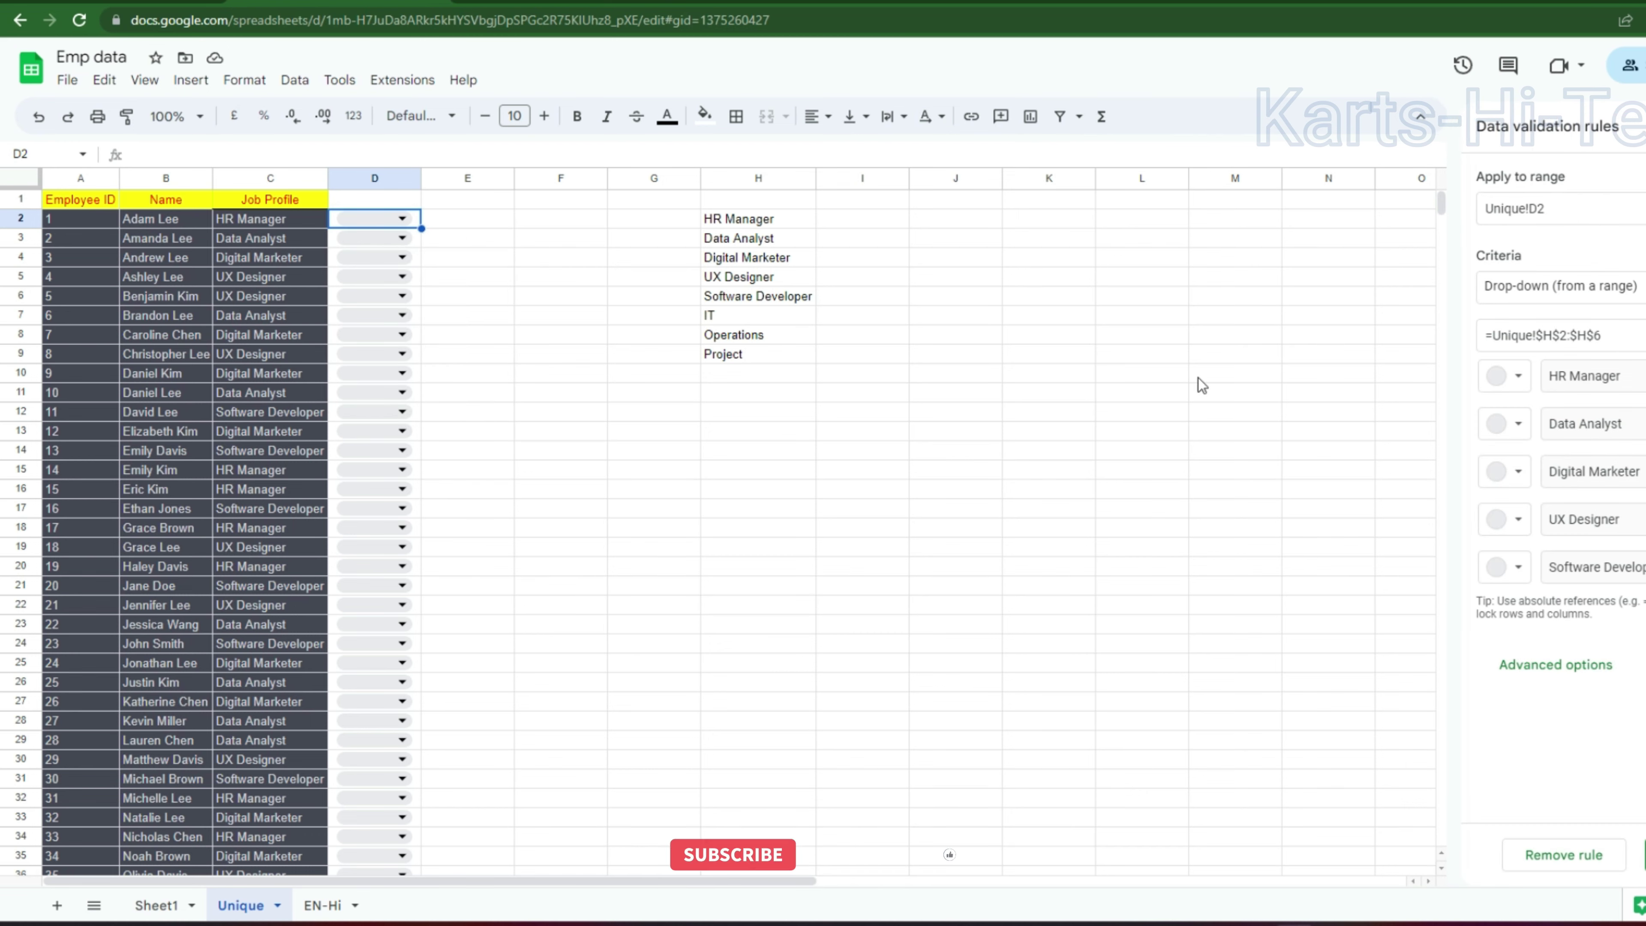
left_click(1600, 337)
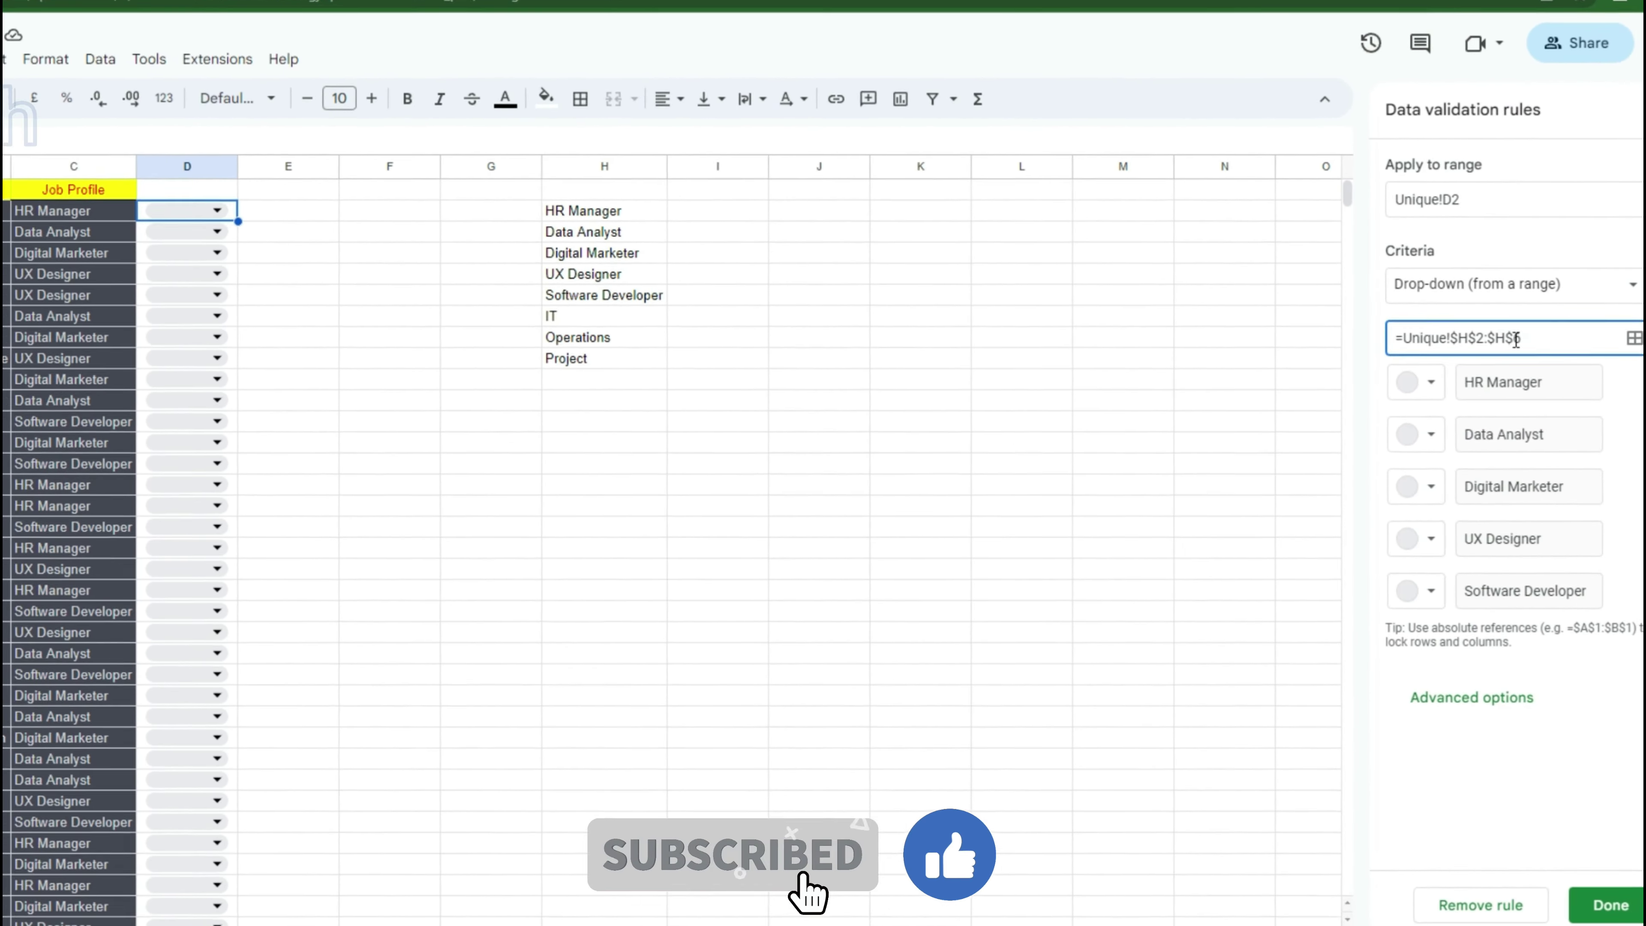
key("BackSpace")
key("BackSpace")
key("BackSpace")
type("H")
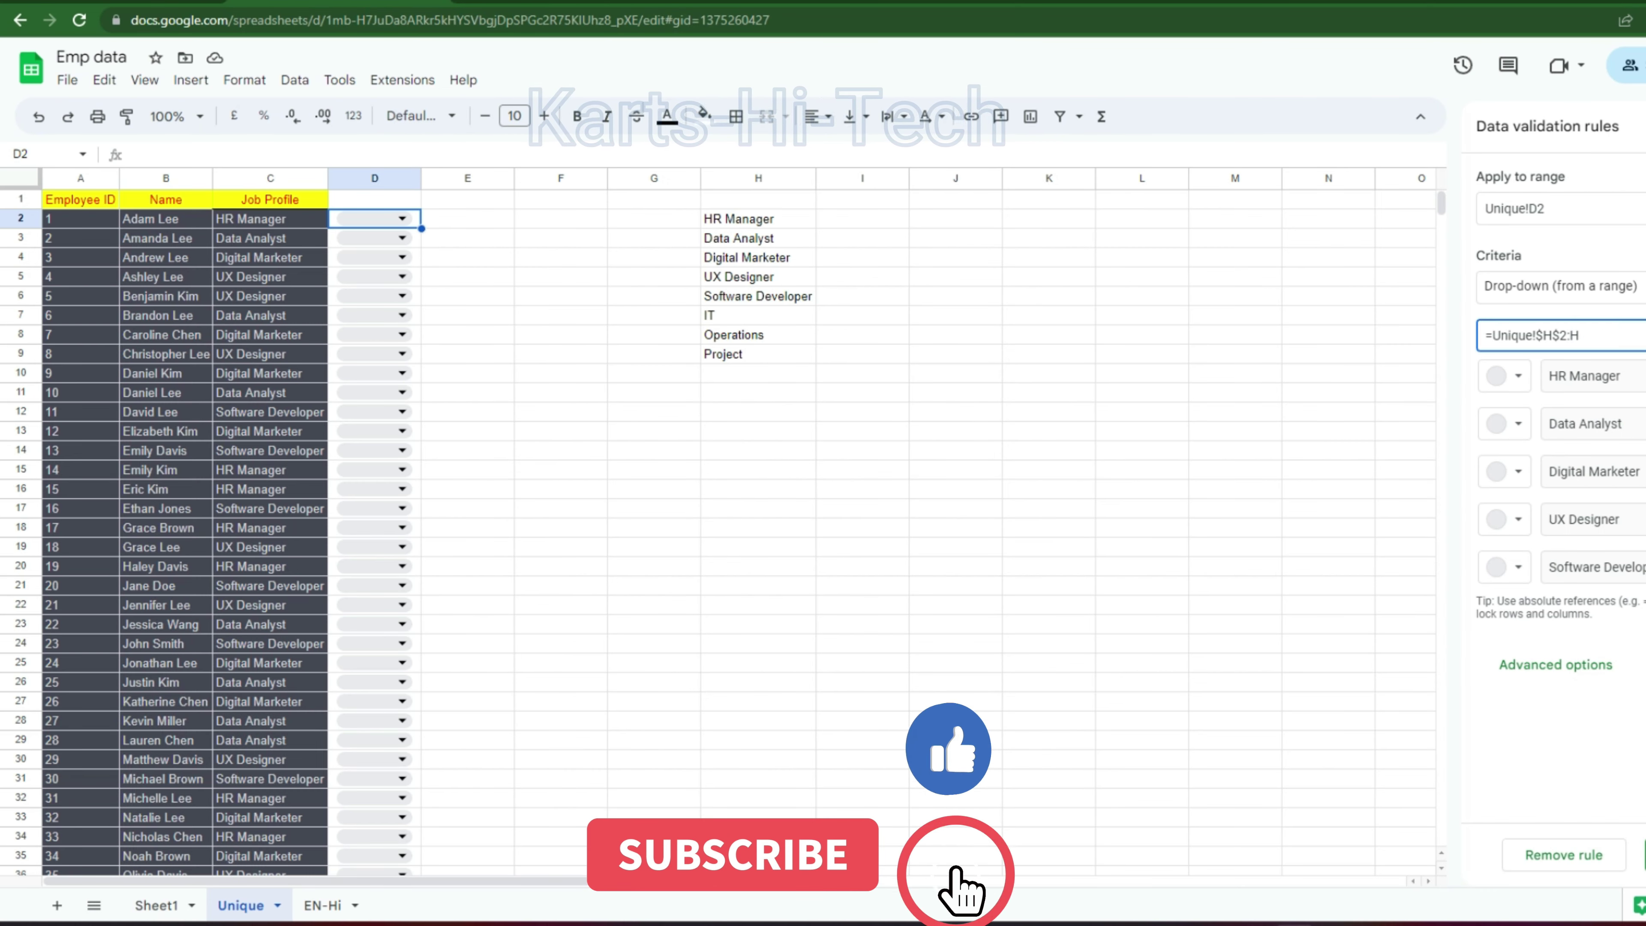
key("Return")
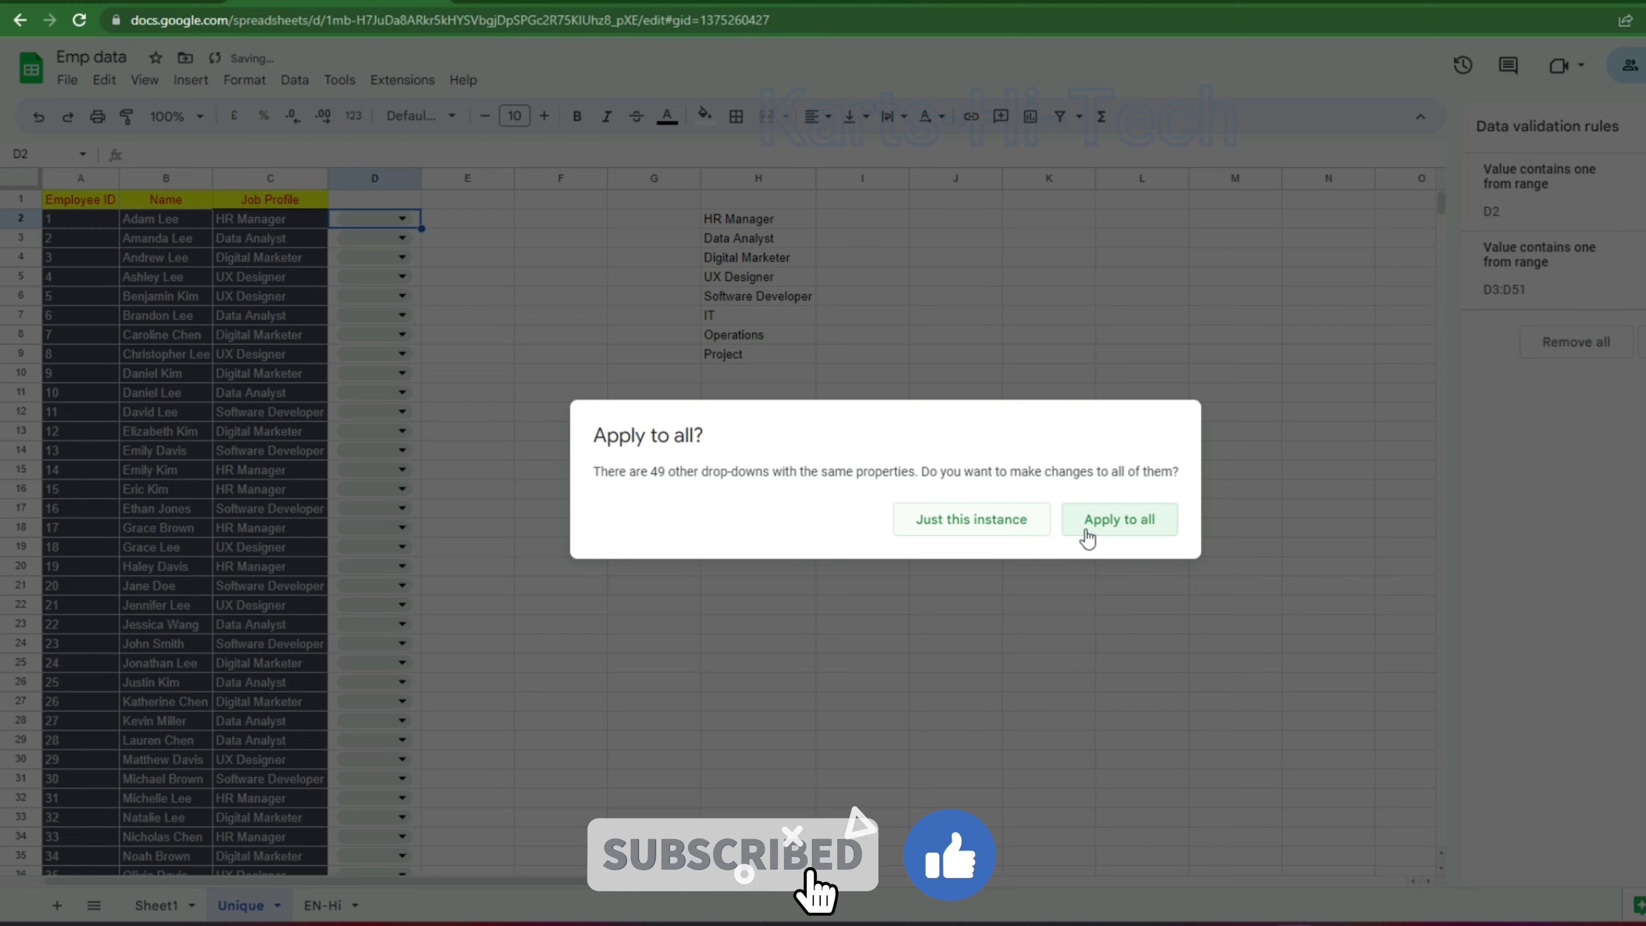
left_click(1144, 531)
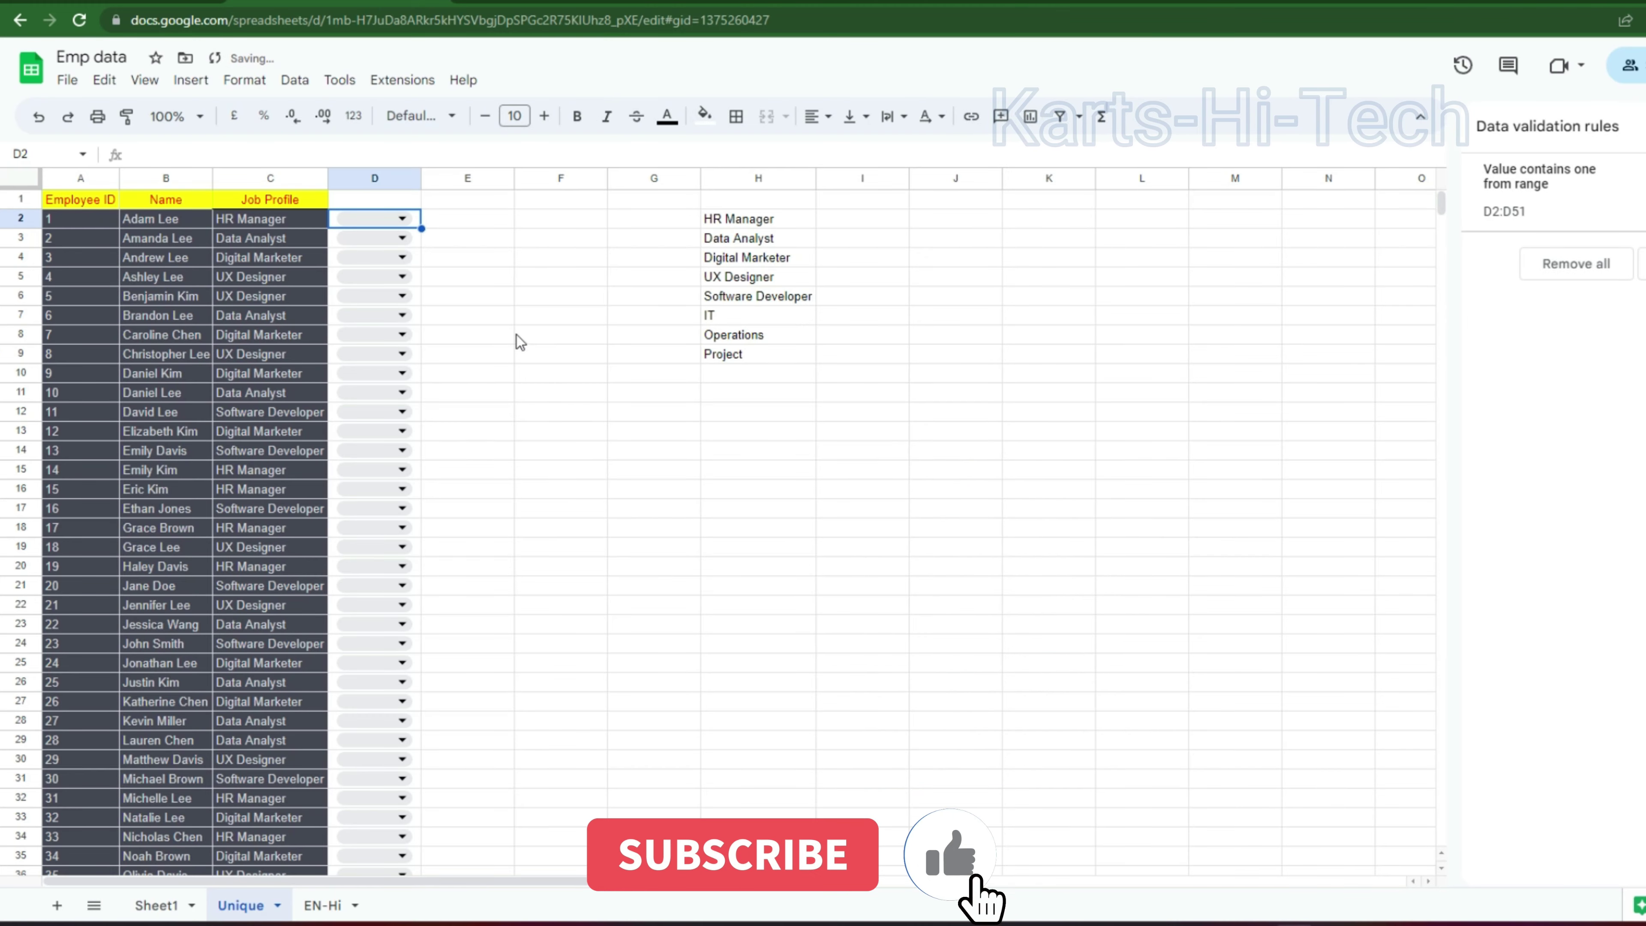
scroll(519, 390, "down", 7)
scroll(383, 715, "up", 8)
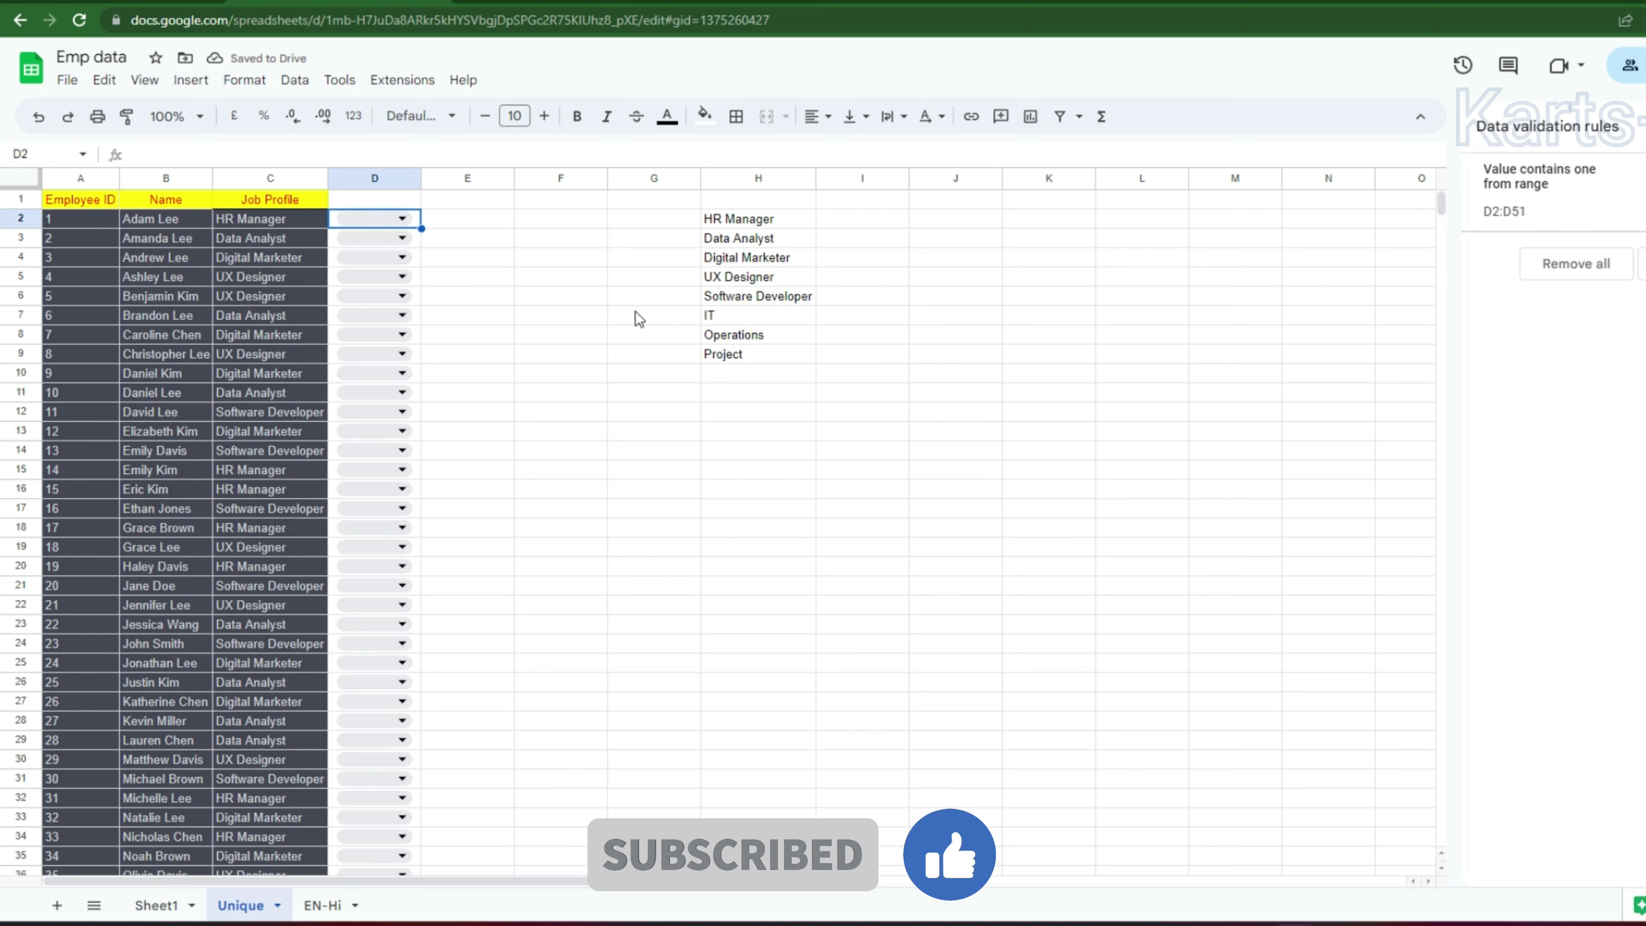
Check that D2's drop-down now lists IT, Operations and Project
left_click(410, 219)
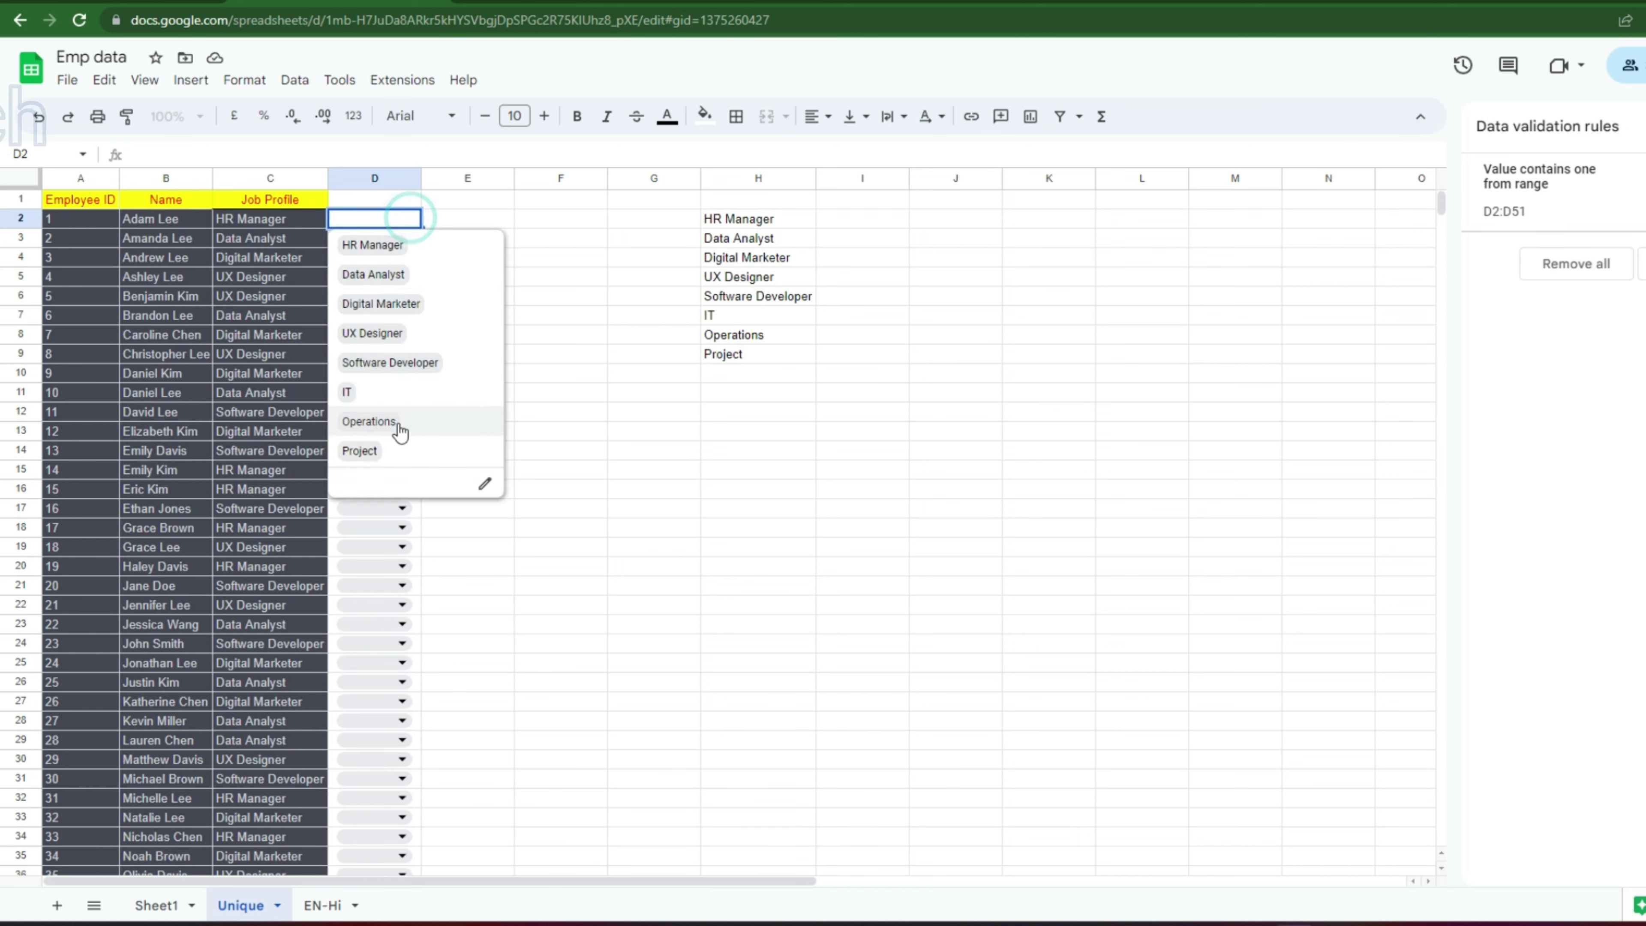
left_click(736, 524)
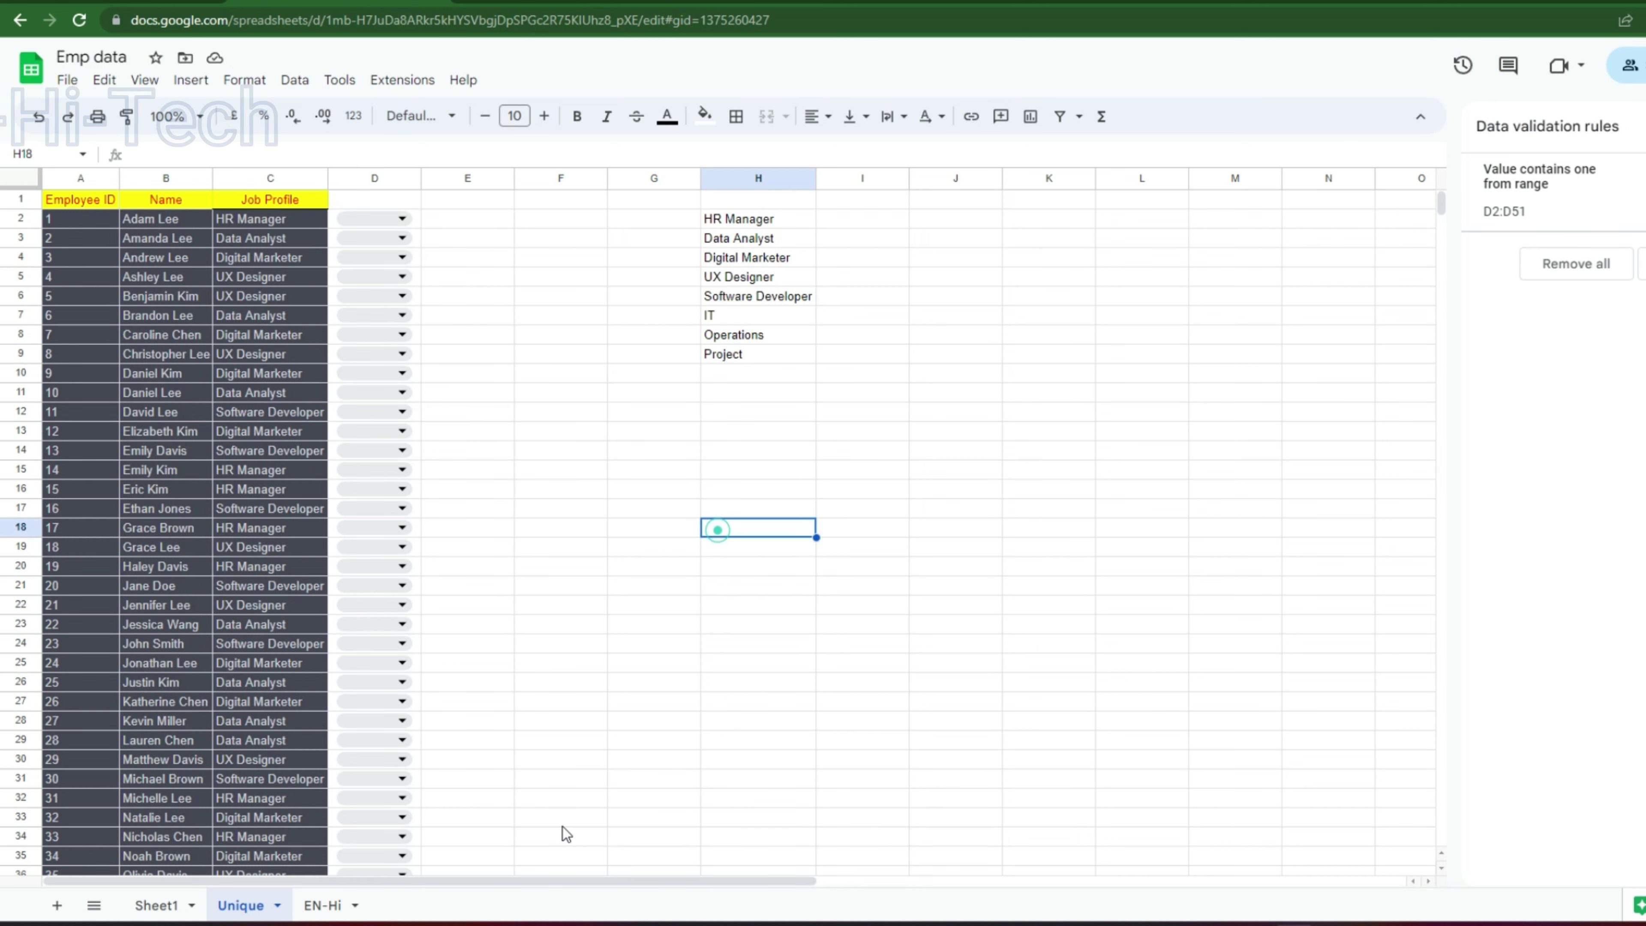
scroll(555, 804, "down", 7)
scroll(547, 778, "down", 3)
Enter English, Hindi and German in C55:C57 and confirm they appear in the H list
left_click(229, 622)
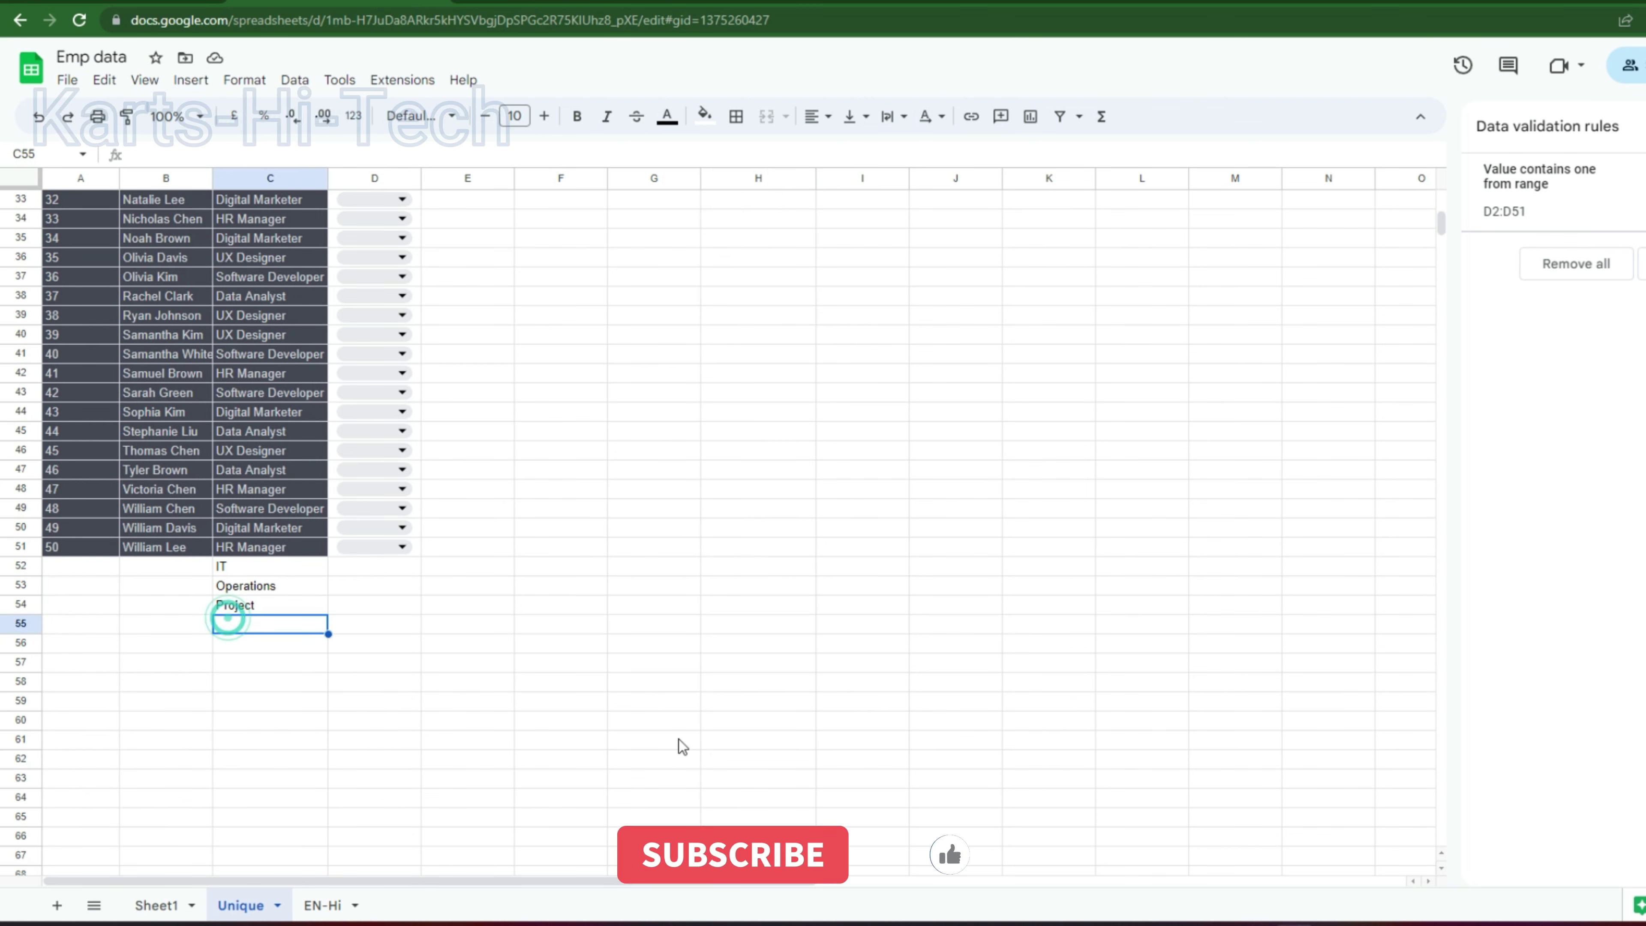
type("En")
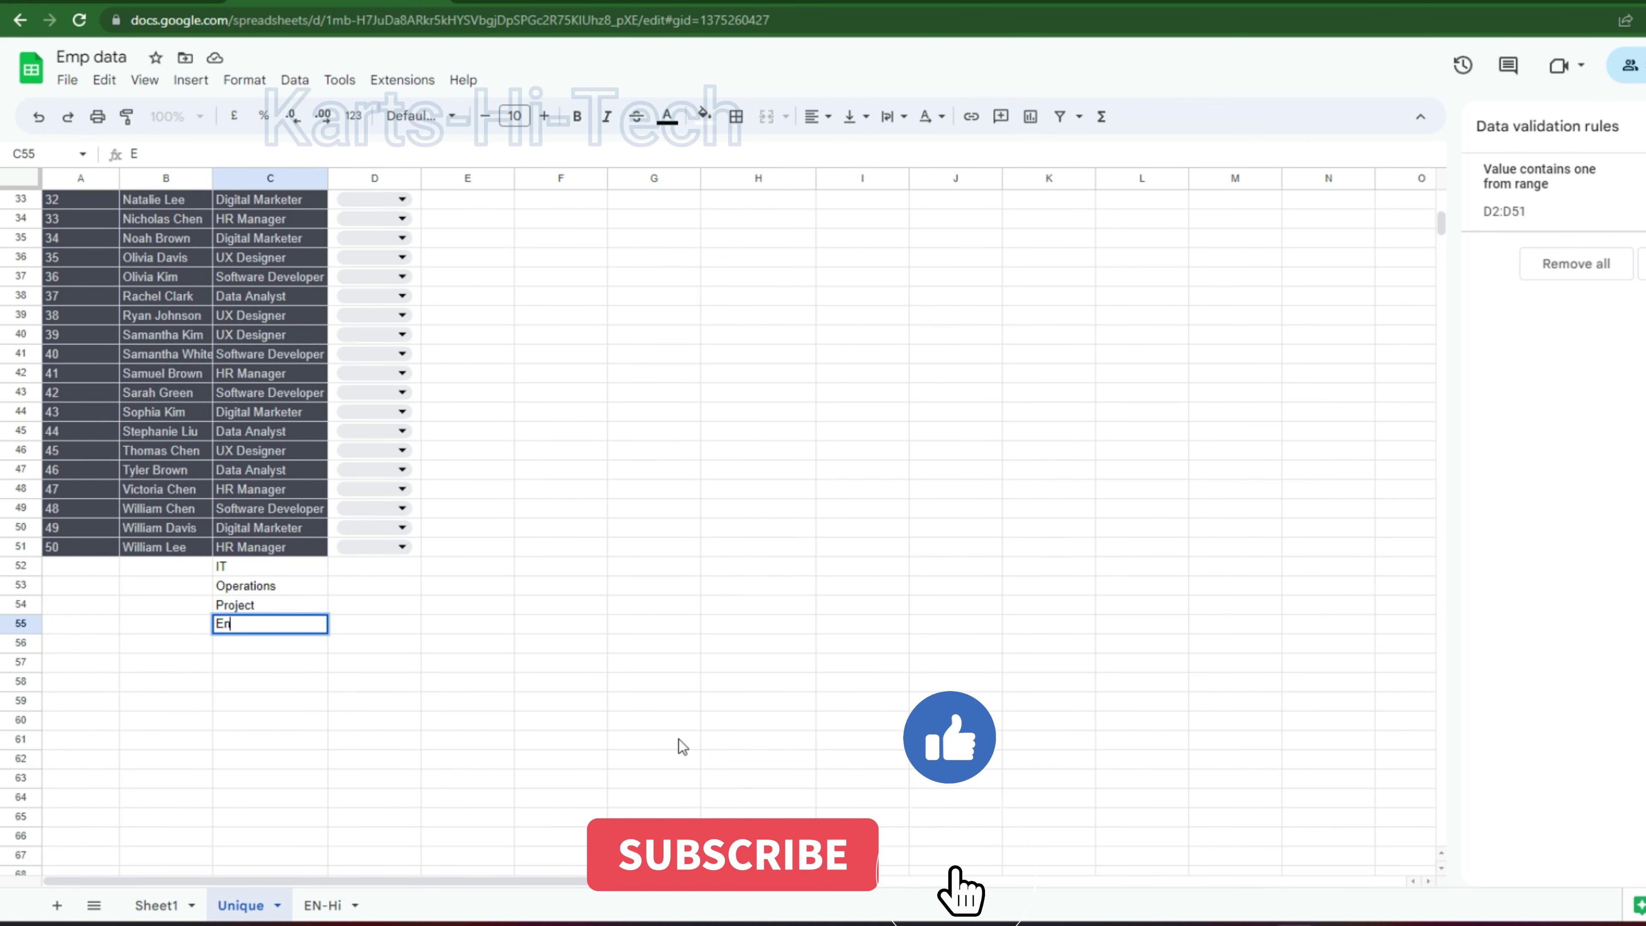
type("glish")
key("Return")
type("Hi")
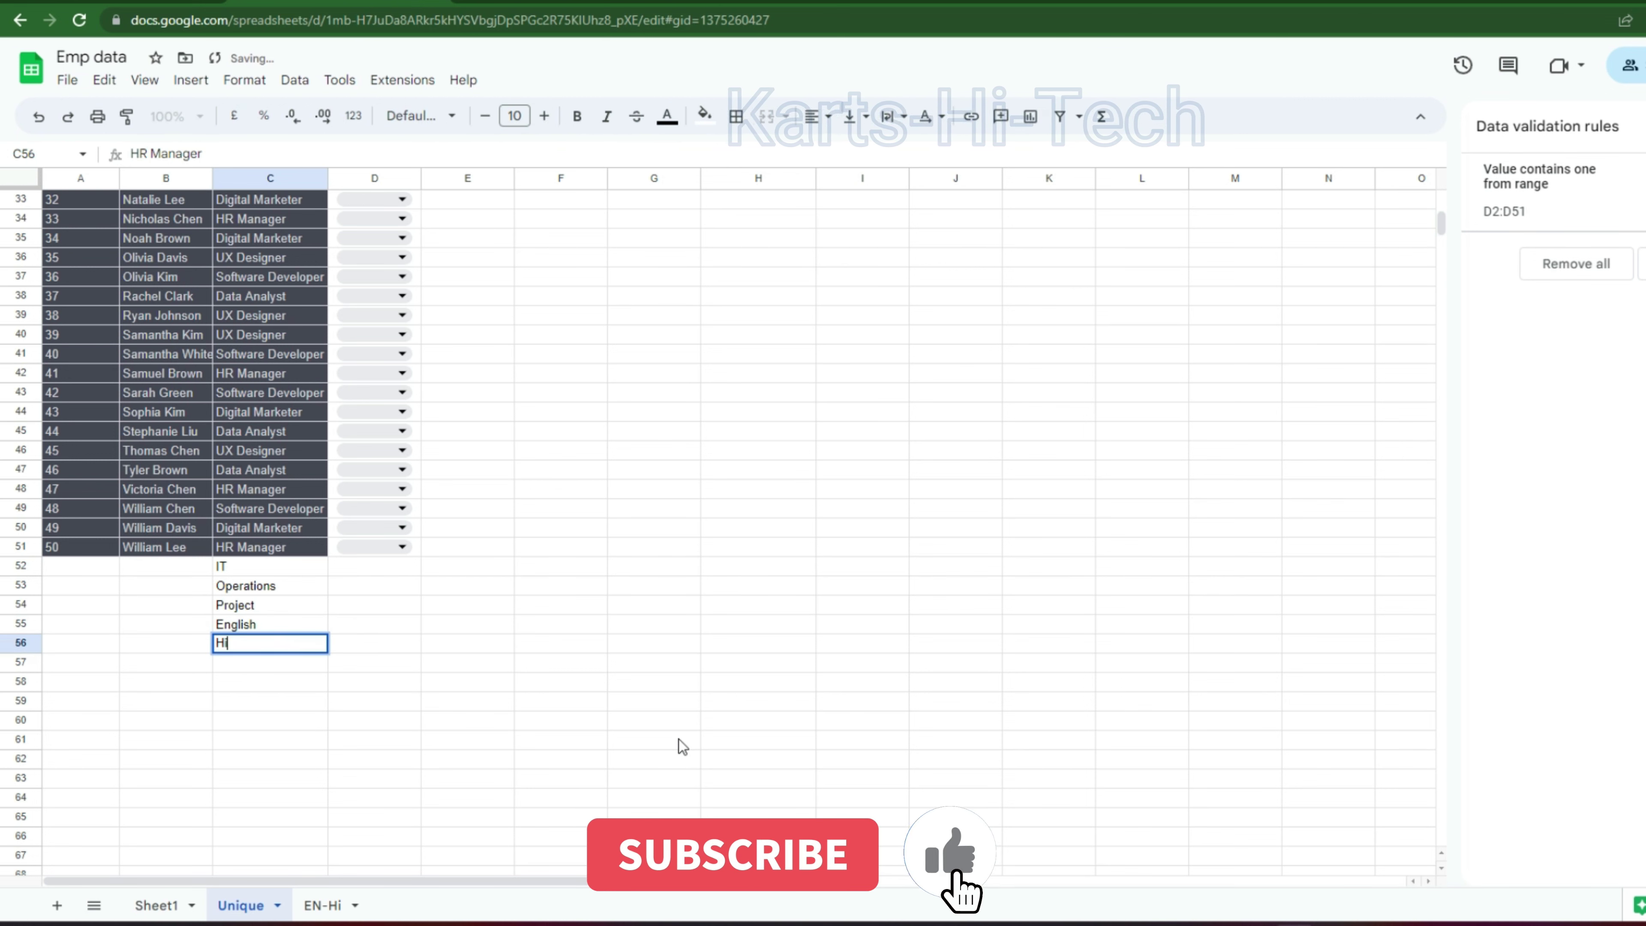
type("ndi")
key("Return")
type("G")
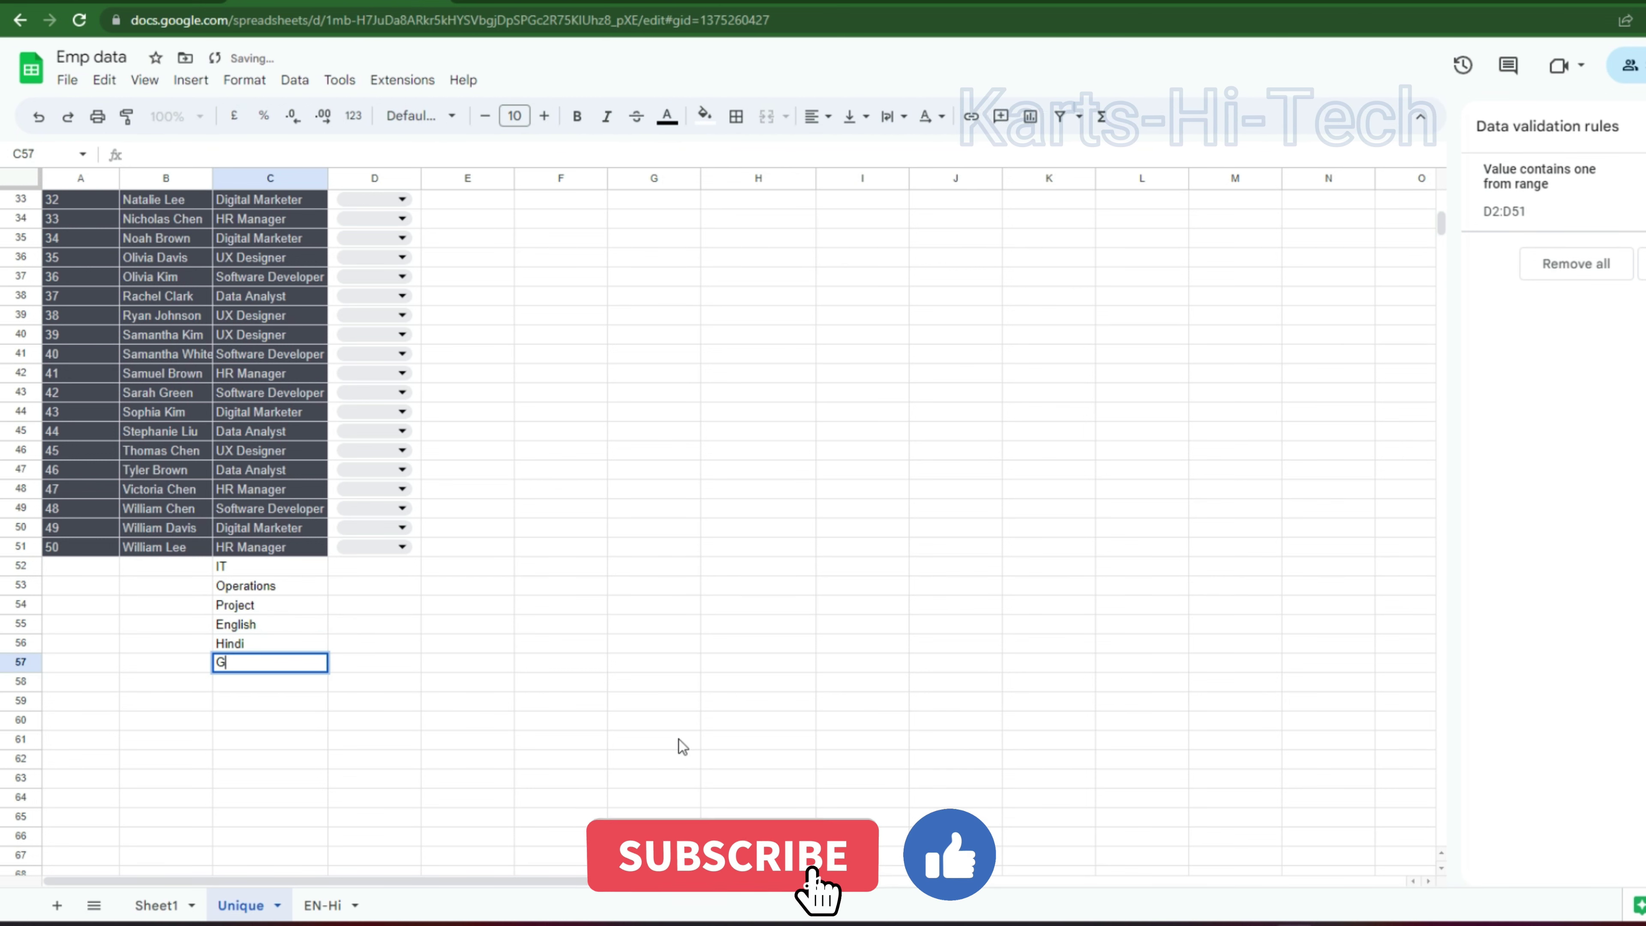
type("erman")
key("Return")
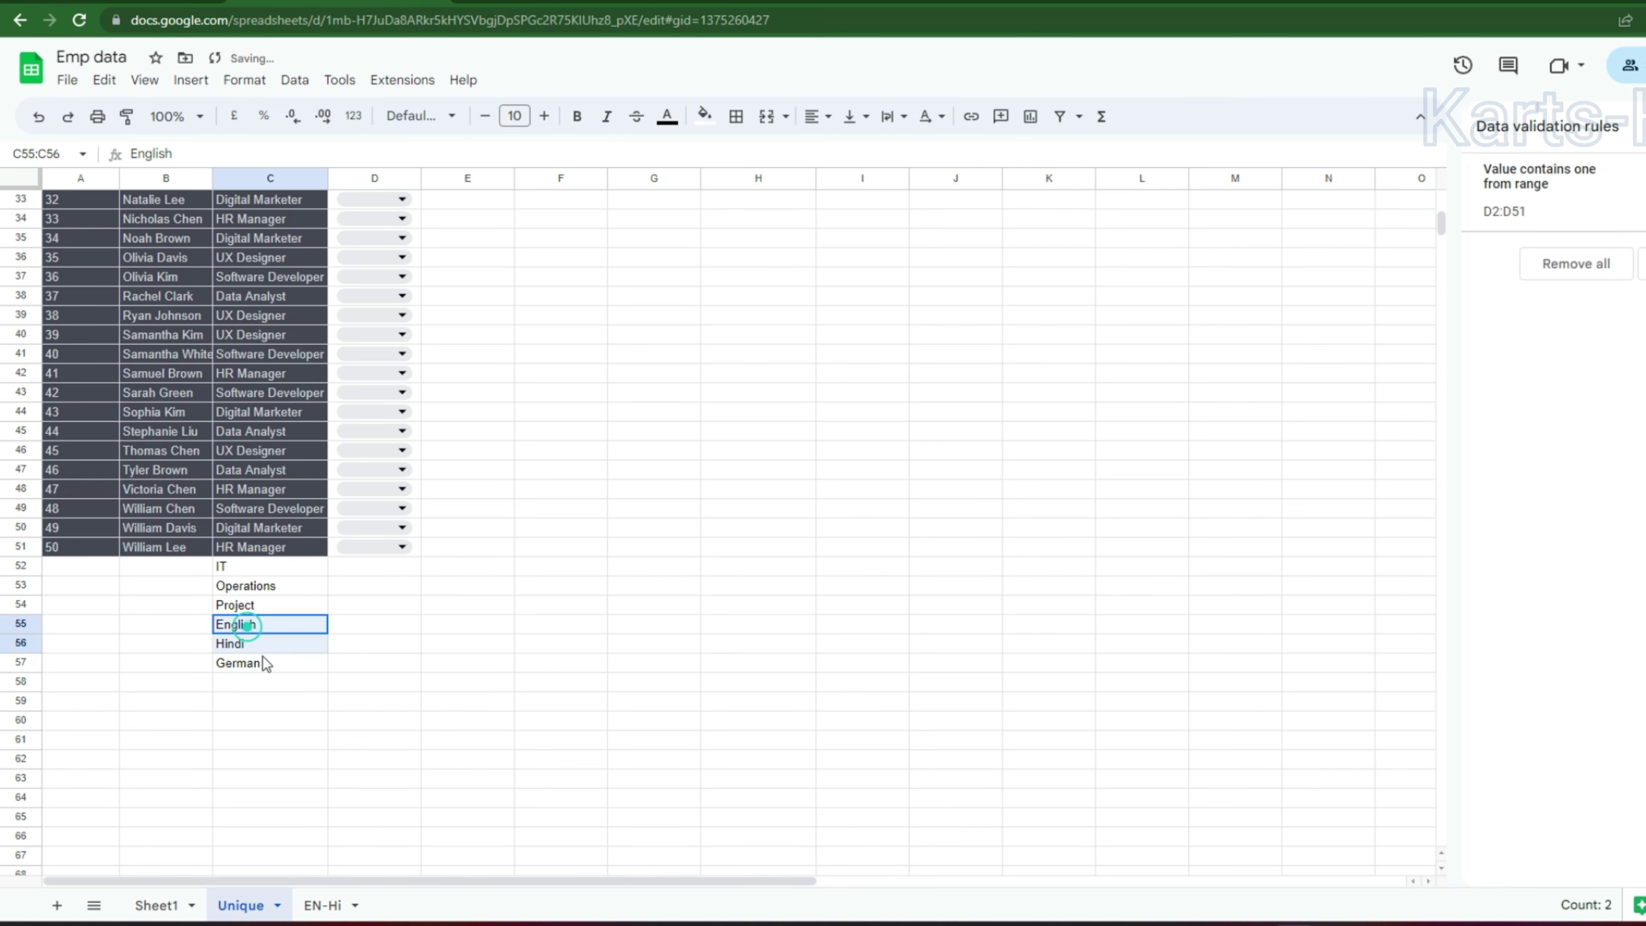
scroll(628, 461, "up", 6)
scroll(633, 479, "up", 4)
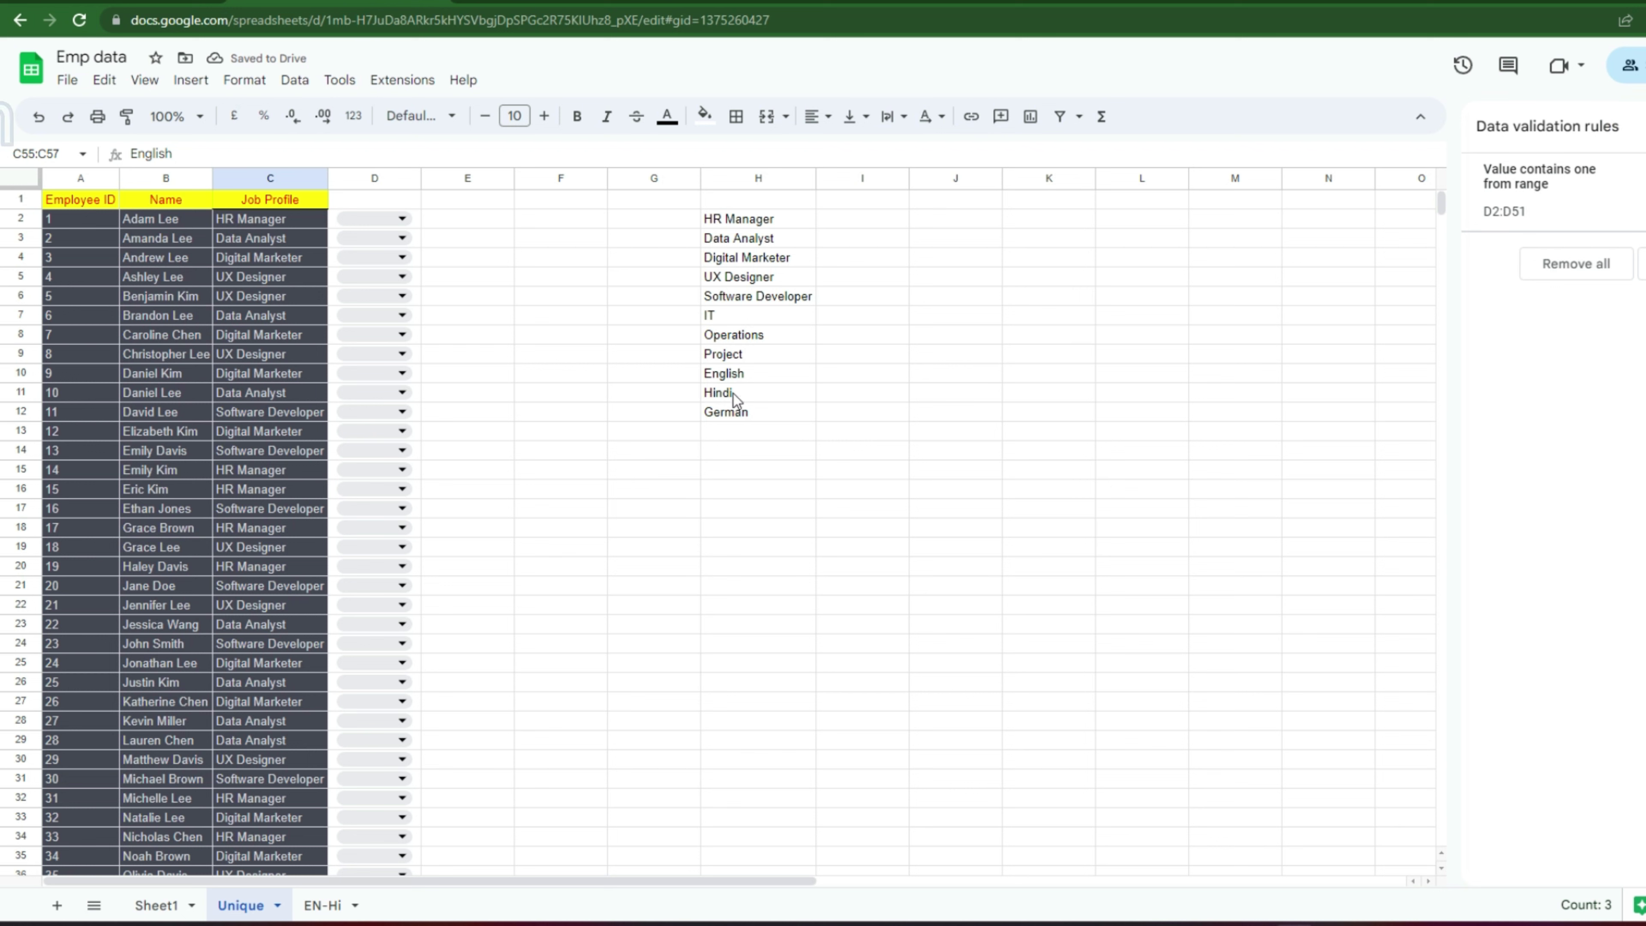
left_click_drag(733, 373, 734, 412)
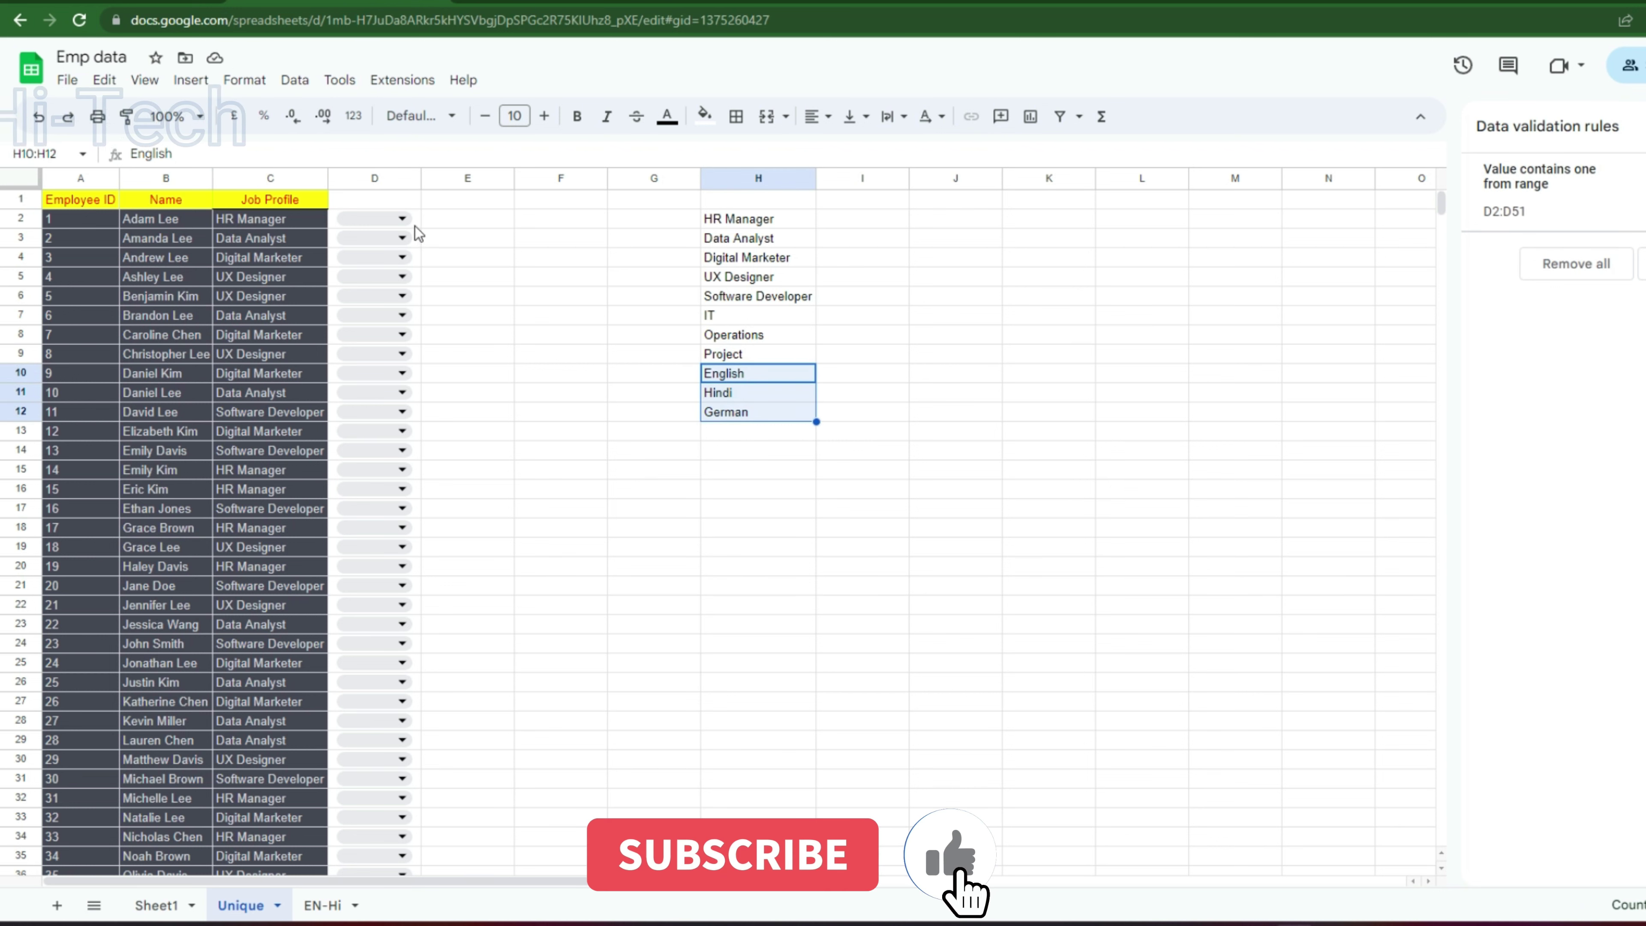
left_click(402, 218)
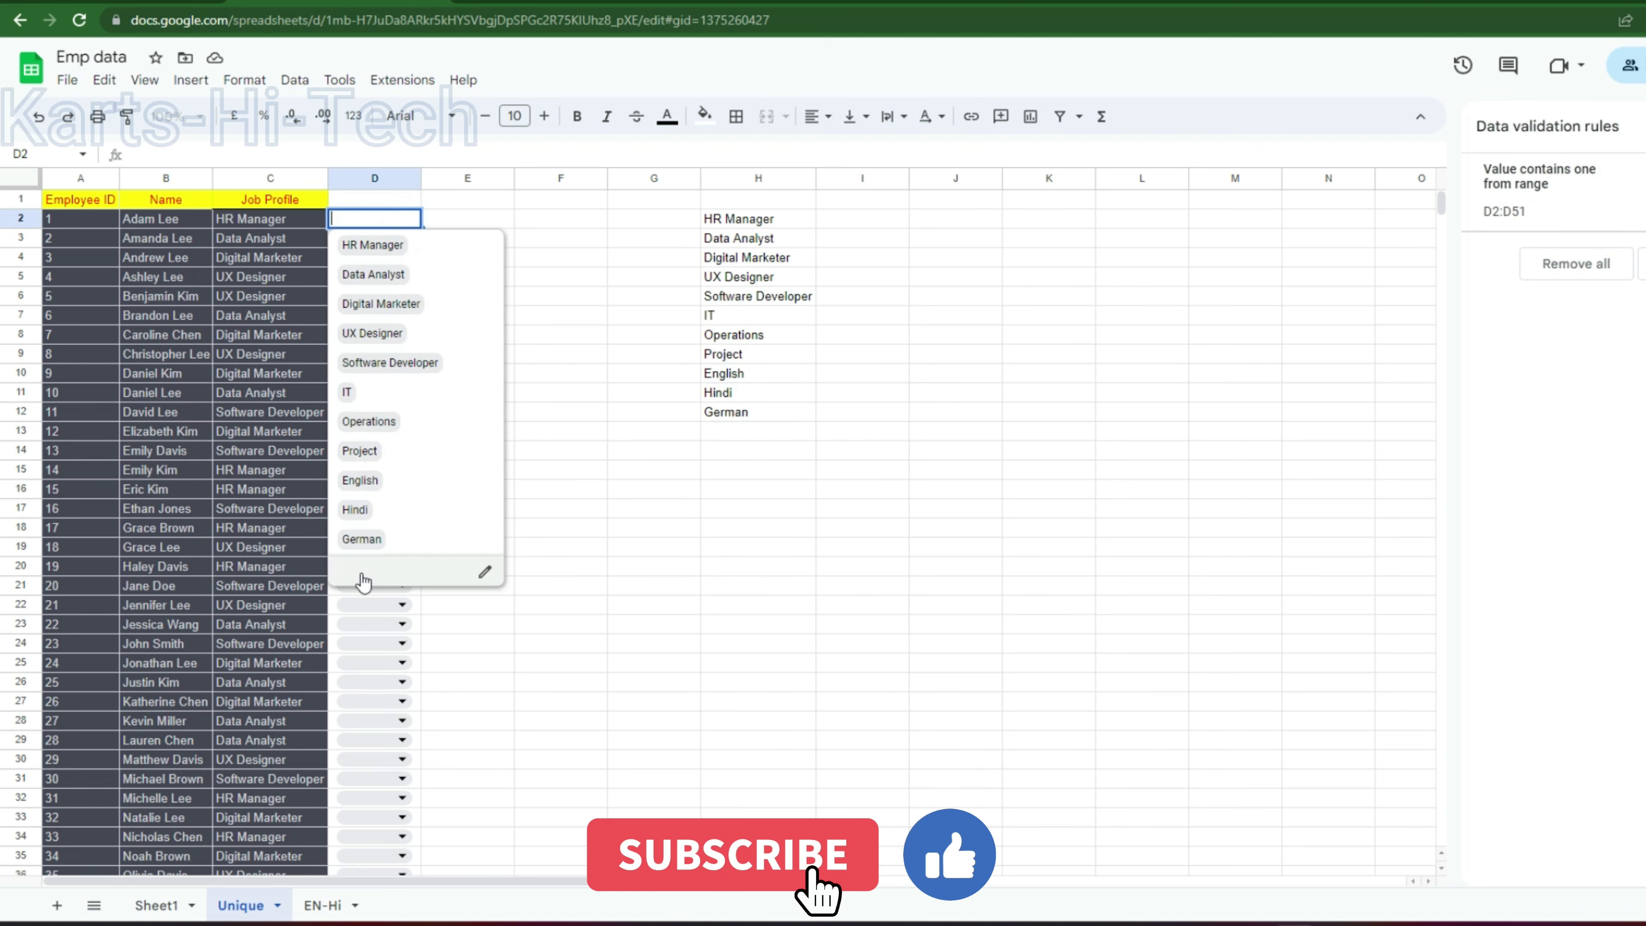
left_click(846, 566)
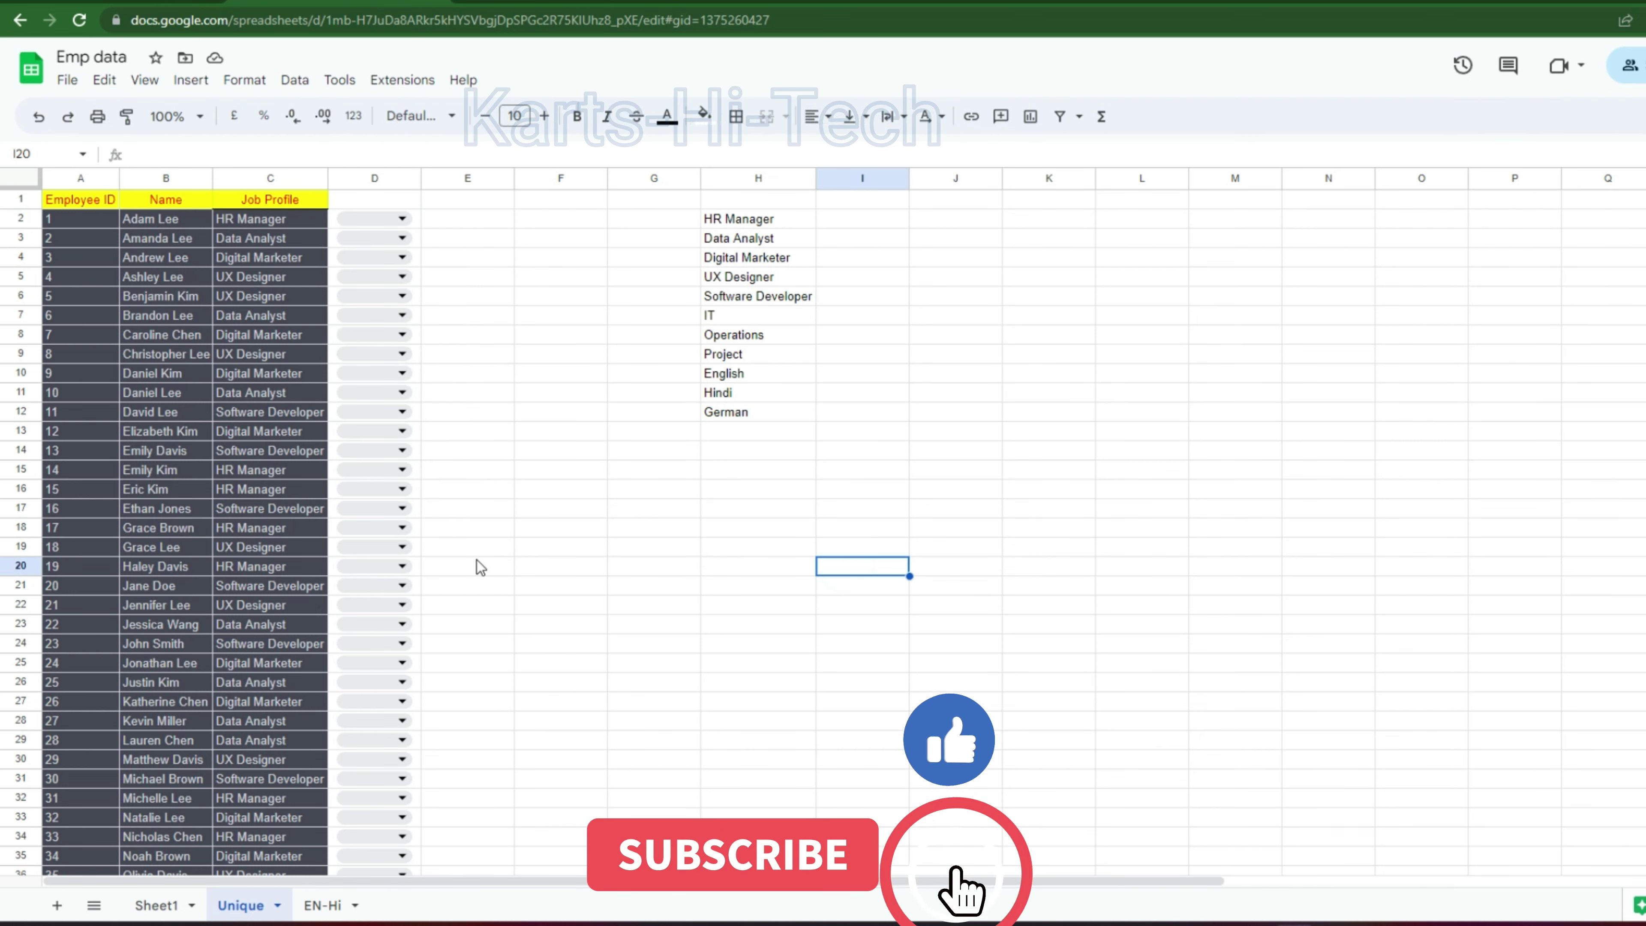
left_click(716, 220)
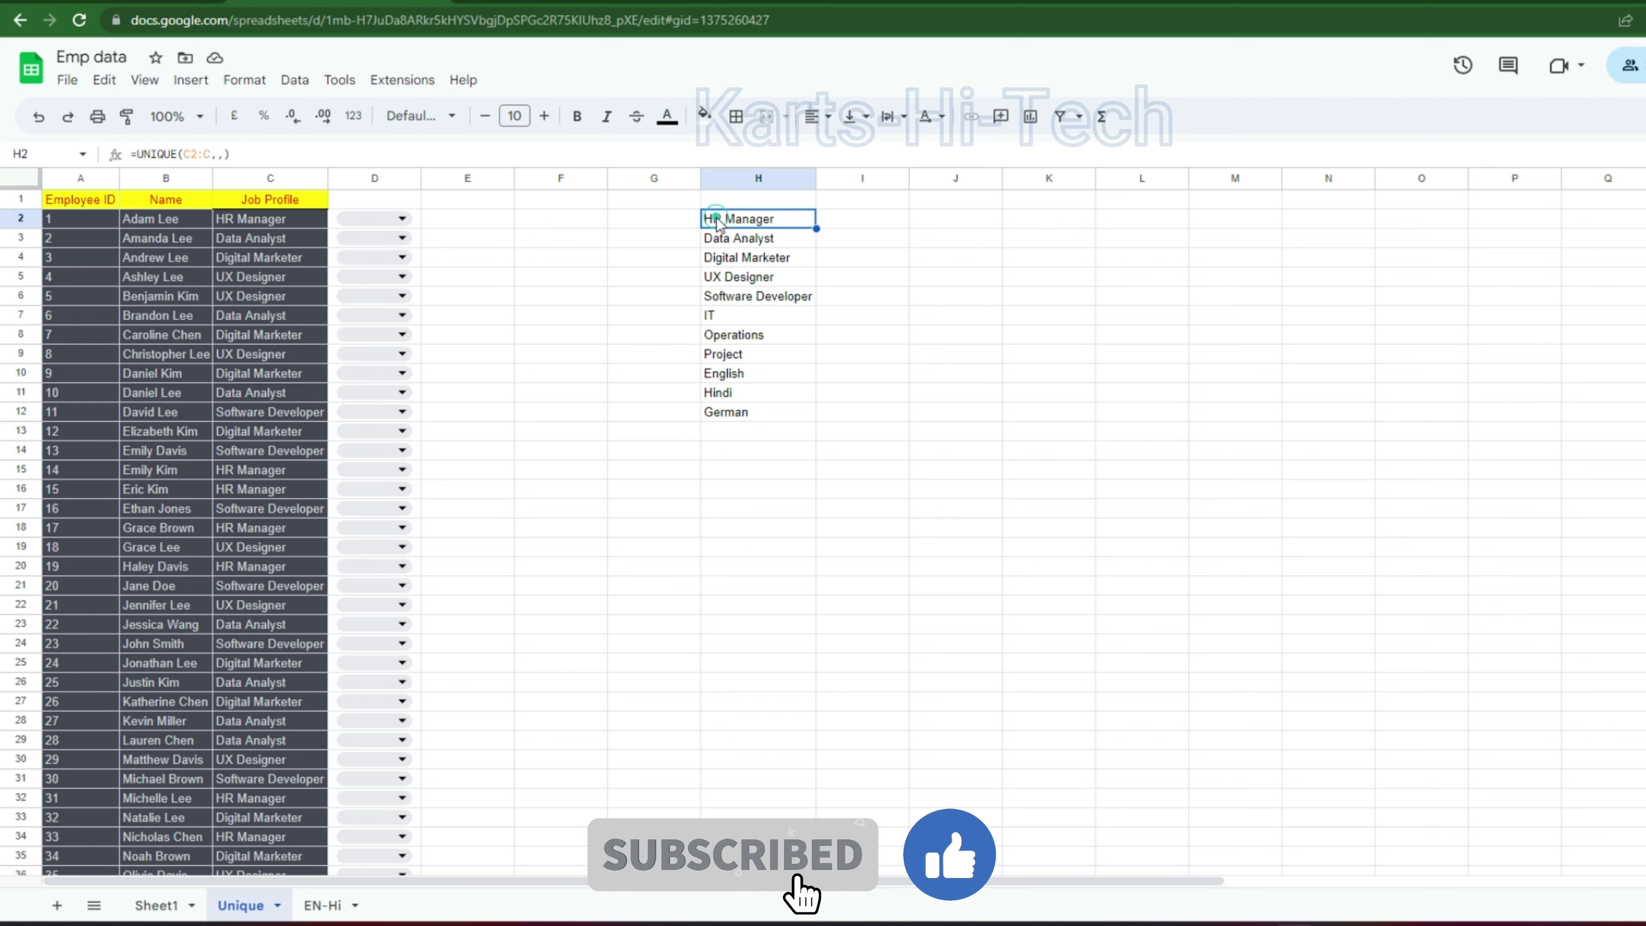